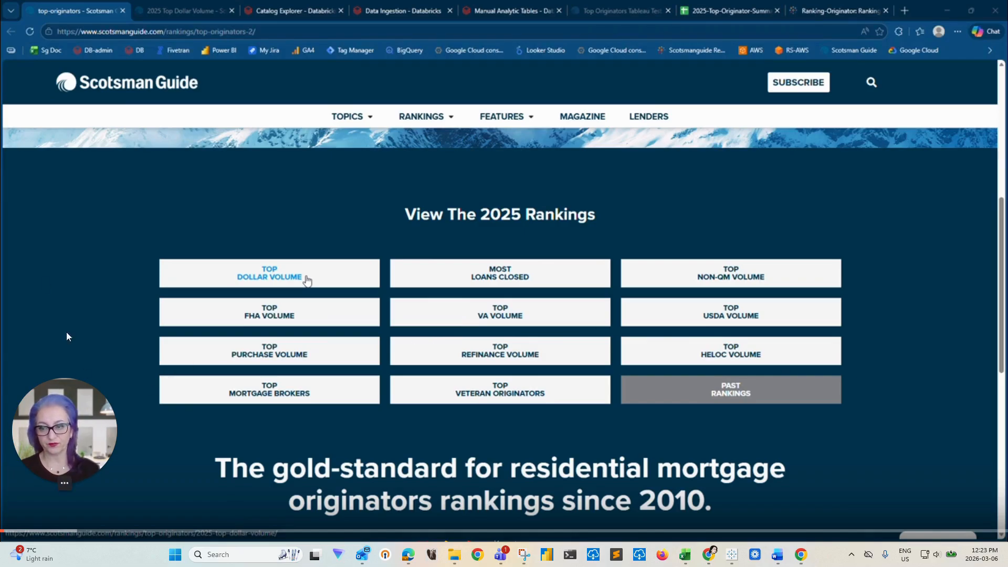
Open the 2025 Top Dollar Volume ranking and look over its ranked originators table
{"action": "left_click", "coordinate": [307, 281]}
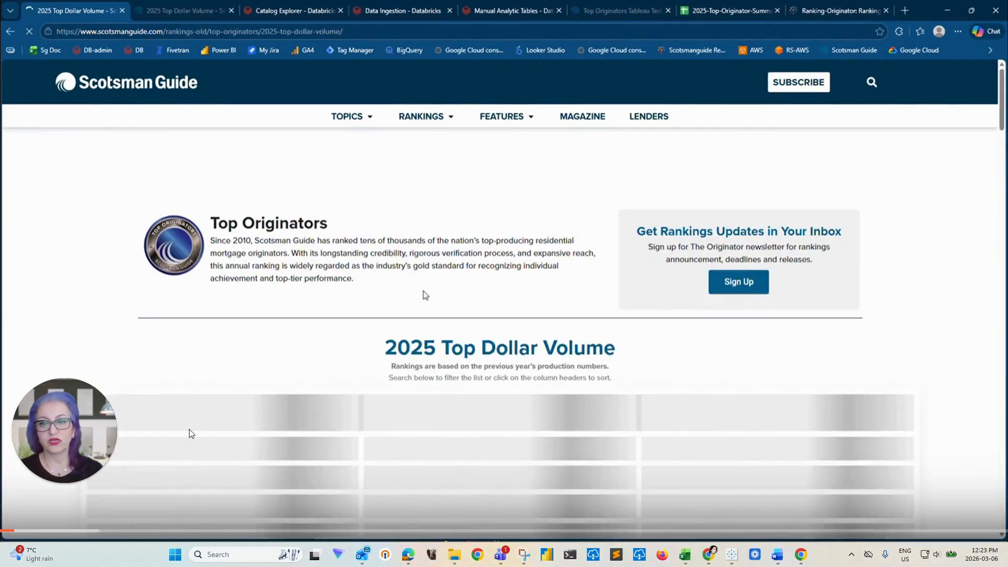
{"action": "scroll", "coordinate": [429, 286], "scroll_direction": "down", "scroll_amount": 10}
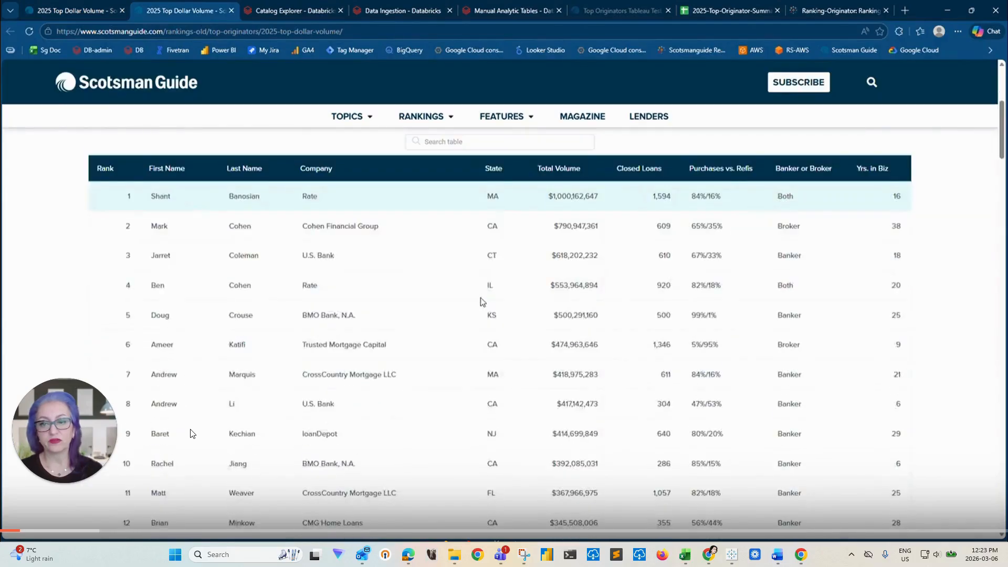
{"action": "scroll", "coordinate": [192, 432], "scroll_direction": "up", "scroll_amount": 10}
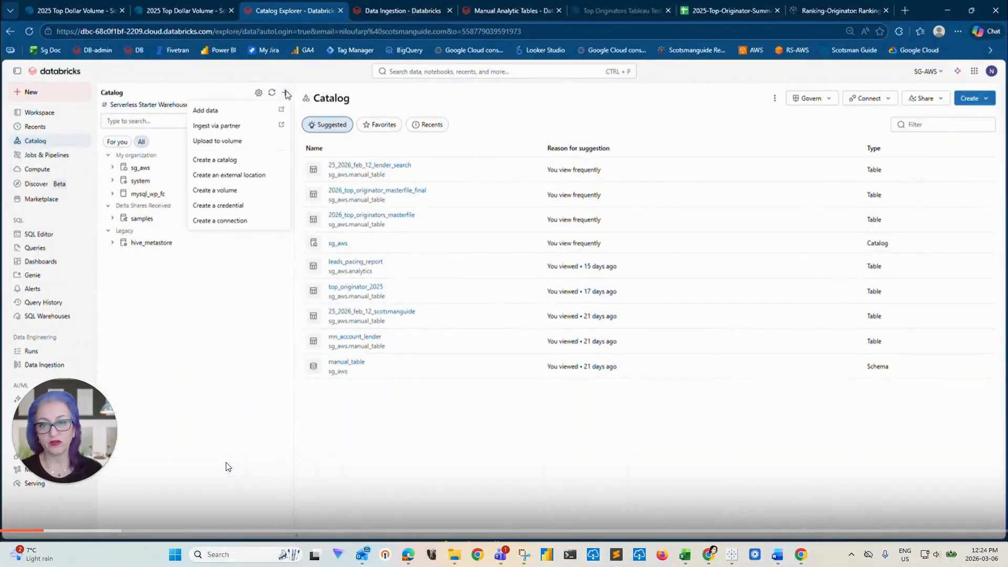
Open the Databricks page for adding data, and examine the notebook SQL that creates the sg_aws.analytics.top_originator_2025 table
{"action": "left_click", "coordinate": [229, 112]}
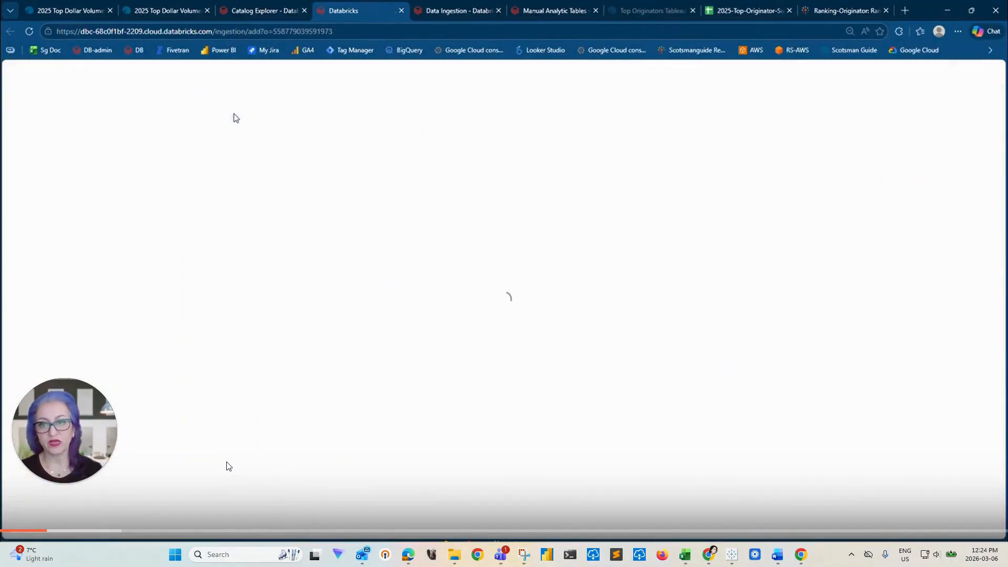
{"action": "left_click", "coordinate": [206, 200]}
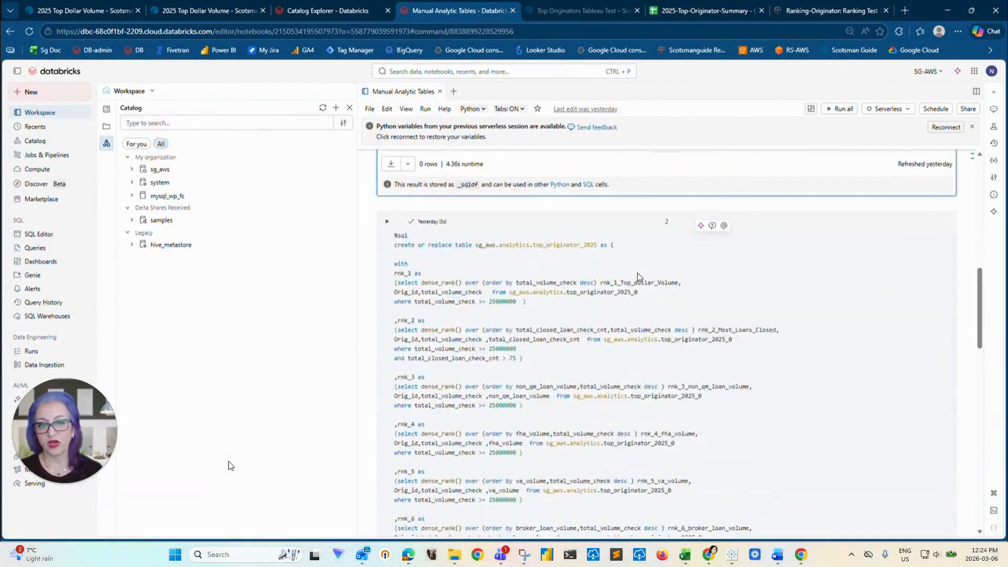
{"action": "scroll", "coordinate": [639, 277], "scroll_direction": "down", "scroll_amount": 2}
{"action": "left_click_drag", "start_coordinate": [412, 186], "coordinate": [395, 186]}
{"action": "left_click_drag", "start_coordinate": [414, 232], "coordinate": [395, 233]}
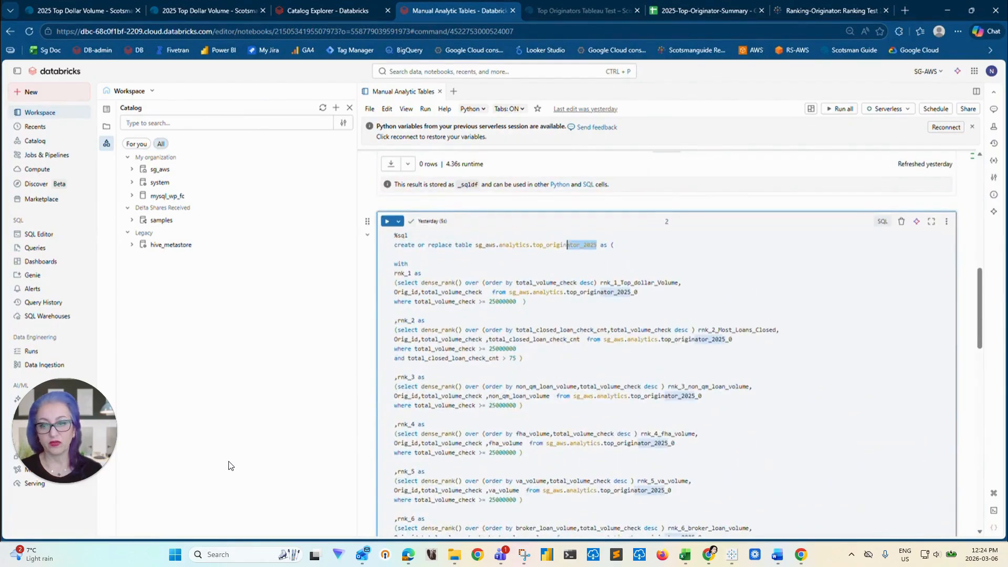
{"action": "left_click_drag", "start_coordinate": [596, 245], "coordinate": [395, 245]}
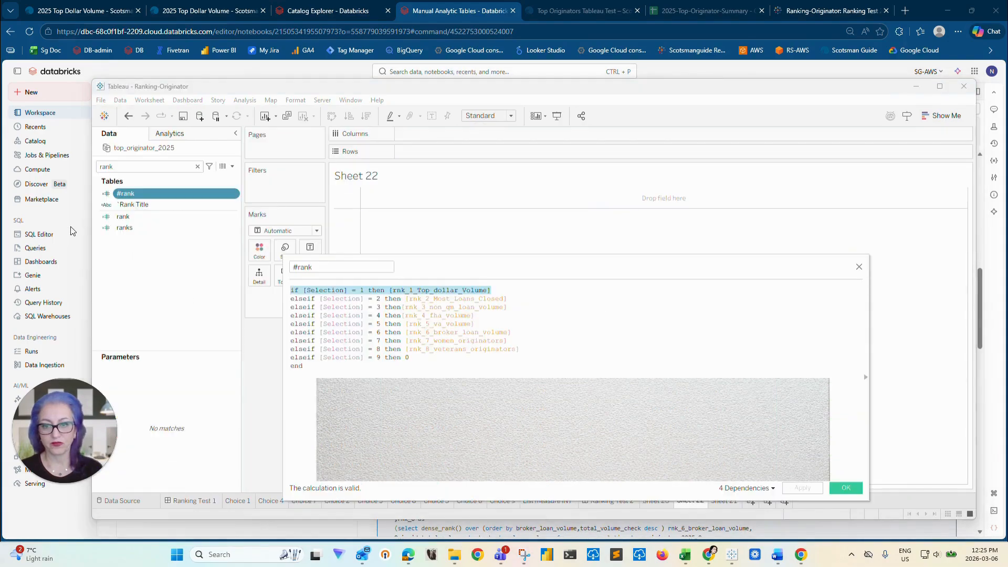
Review how the #rank calculation in the Tableau workbook maps each Selection value to a rank field
{"action": "left_click", "coordinate": [414, 365]}
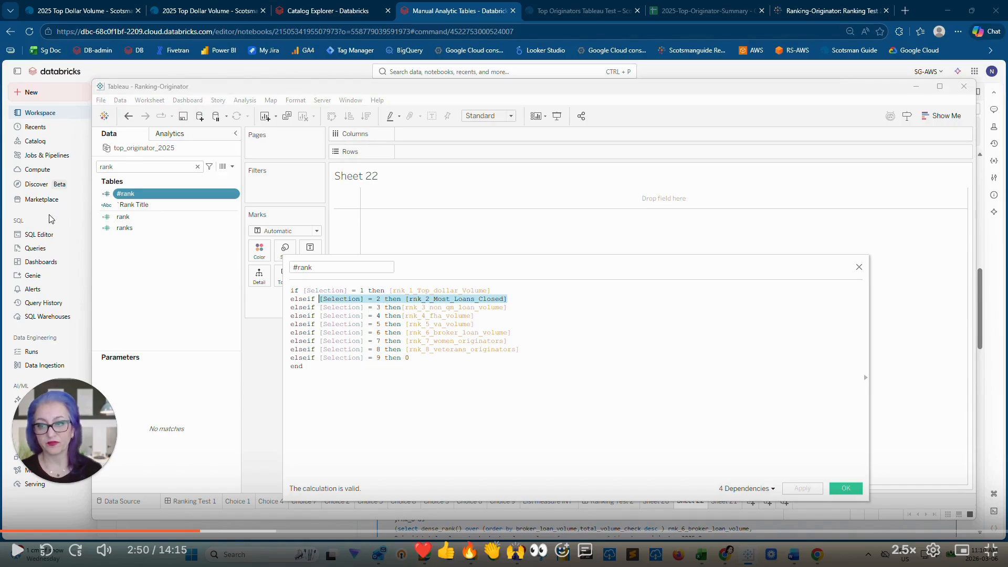
{"action": "left_click", "coordinate": [29, 203]}
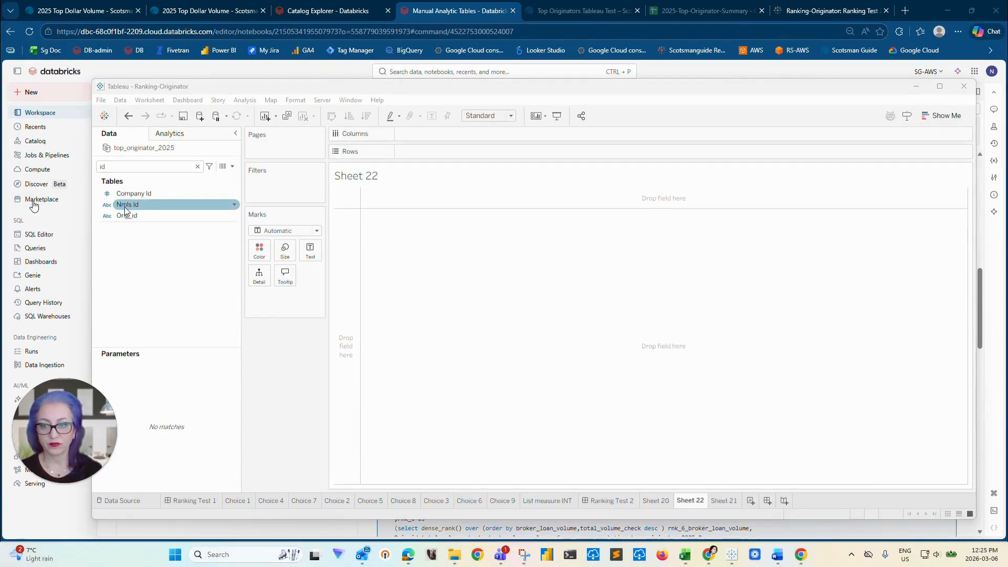
Place Orig_id on the rows of Sheet 22 and sort it in descending order of Measure 1A volume
{"action": "left_click_drag", "start_coordinate": [125, 211], "coordinate": [436, 152]}
{"action": "left_click", "coordinate": [526, 291]}
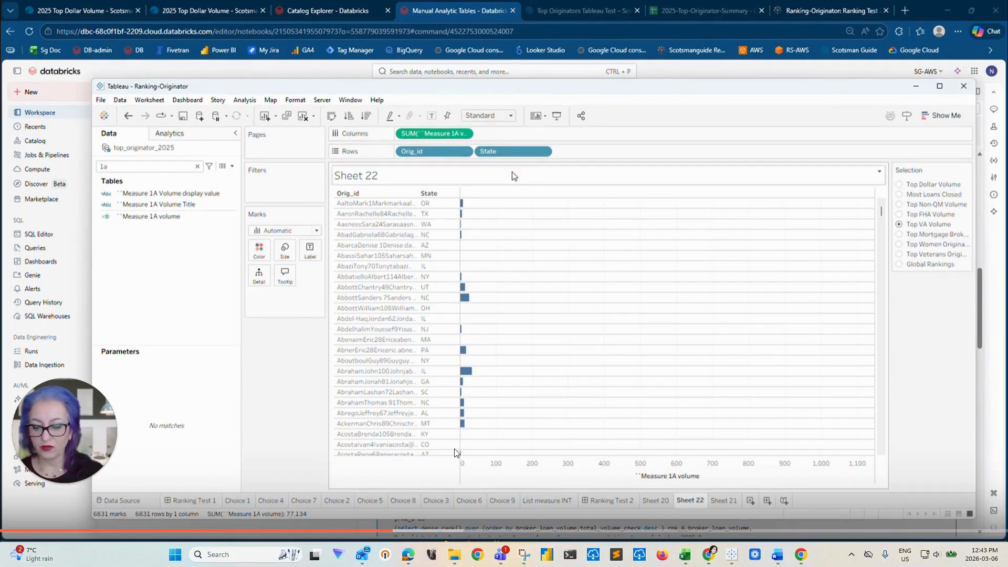
{"action": "left_click", "coordinate": [366, 115]}
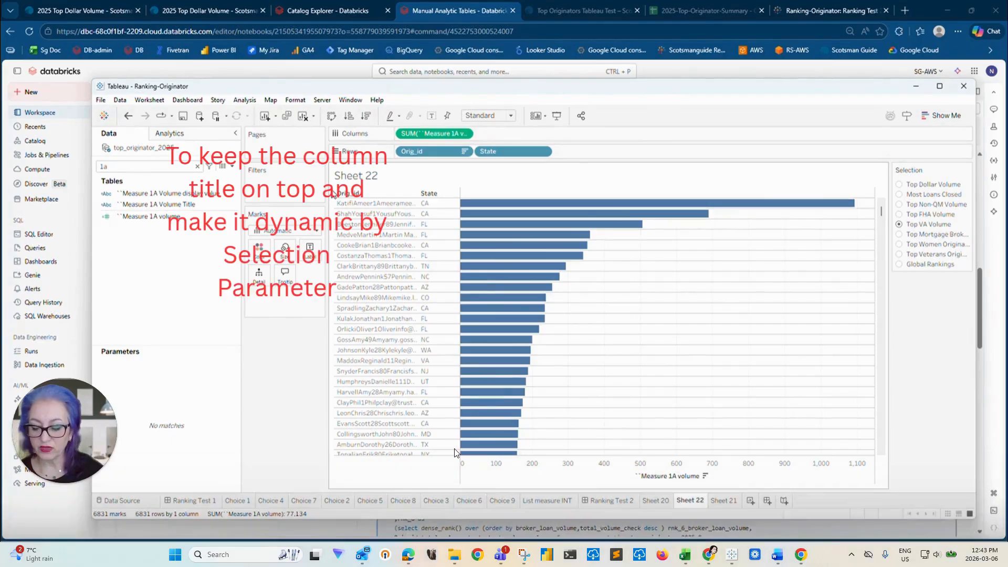
Find the field named 0 and add it to the columns after Measure 1A volume
{"action": "type", "text": "0"}
{"action": "left_click_drag", "start_coordinate": [125, 205], "coordinate": [525, 138]}
Search the fields for 1a and examine the formula of Measure 1A Volume display value
{"action": "type", "text": "1a"}
{"action": "left_click", "coordinate": [235, 193]}
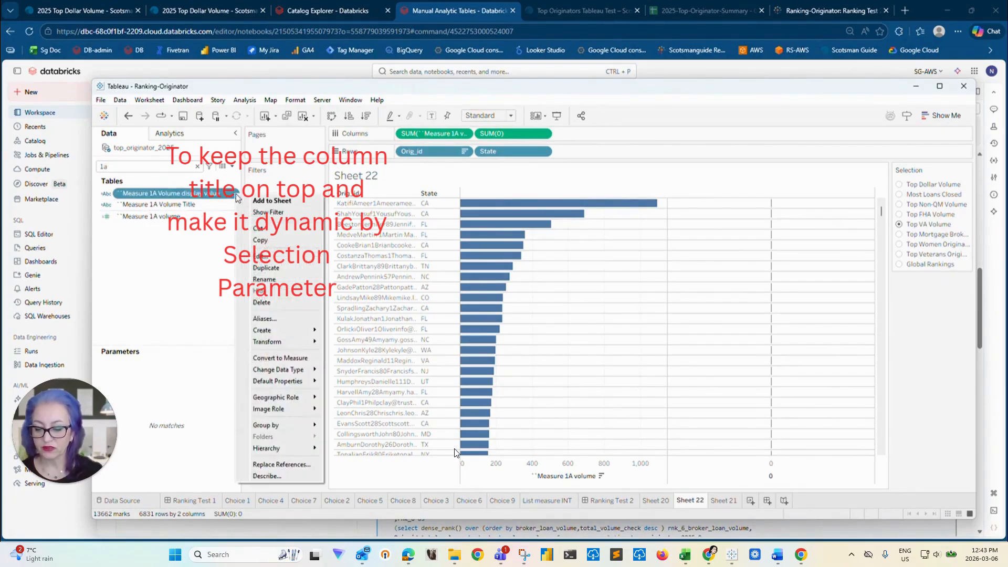
{"action": "left_click", "coordinate": [266, 257]}
{"action": "left_click_drag", "start_coordinate": [318, 297], "coordinate": [477, 342]}
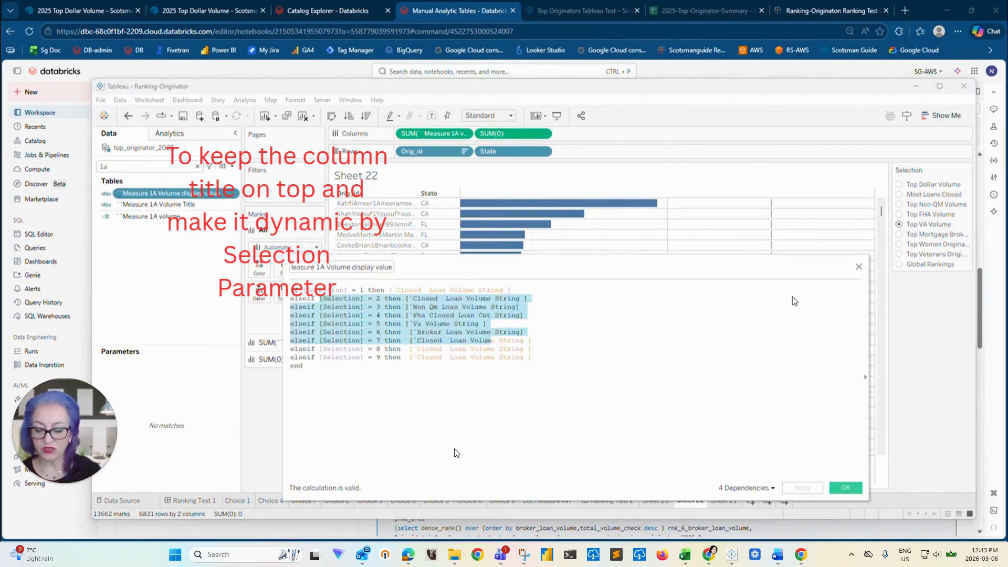
{"action": "left_click", "coordinate": [859, 266]}
Label the SUM(0) marks with Measure 1A Volume display value and make them bars of the smallest size
{"action": "left_click", "coordinate": [510, 135]}
{"action": "left_click_drag", "start_coordinate": [149, 194], "coordinate": [311, 303]}
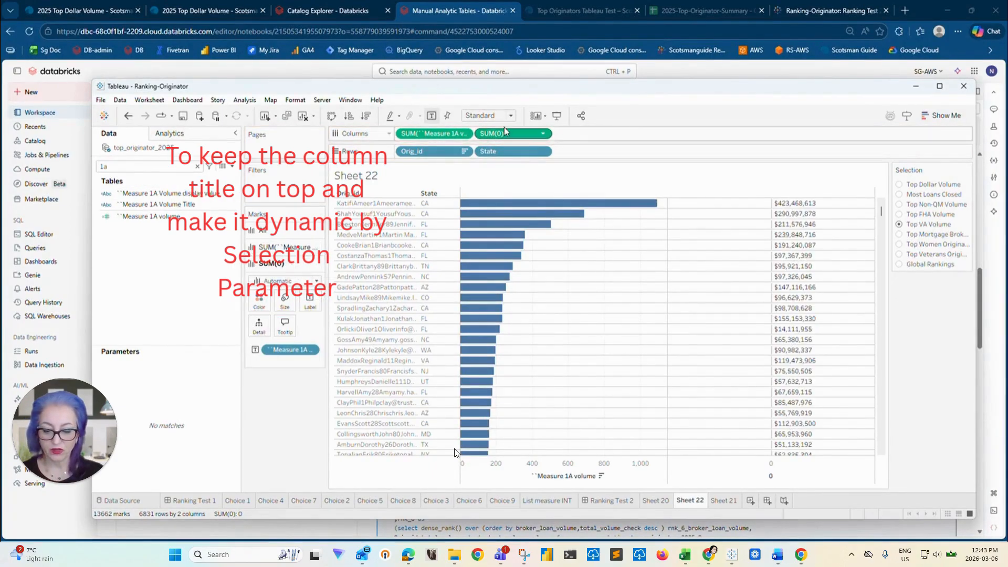
{"action": "left_click", "coordinate": [286, 281]}
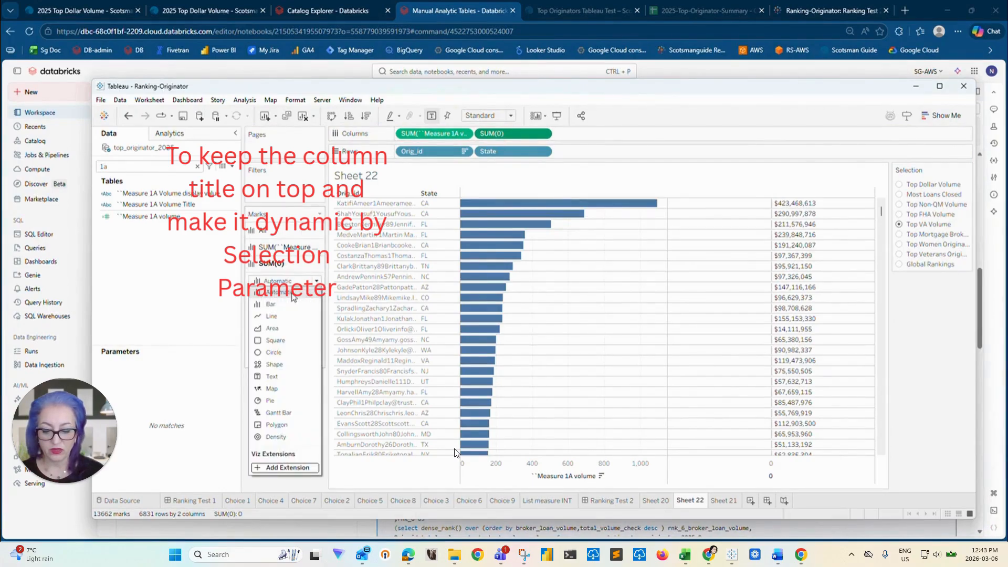
{"action": "left_click", "coordinate": [270, 304]}
{"action": "left_click", "coordinate": [284, 300]}
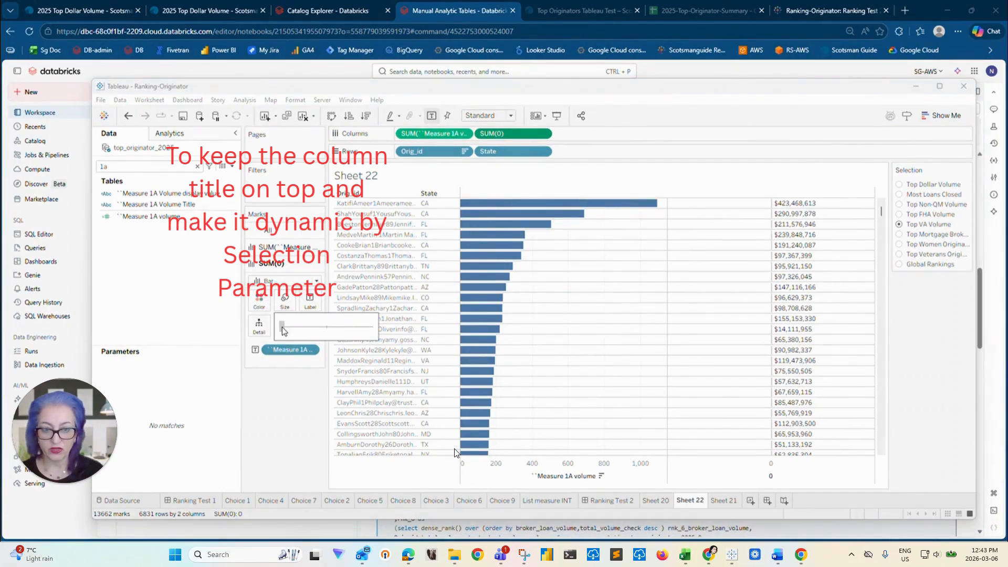
Set the Measure 1A volume marks to Bar, shrink them to the smallest size and make their color invisible
{"action": "left_click", "coordinate": [421, 135]}
{"action": "left_click", "coordinate": [316, 265]}
{"action": "left_click", "coordinate": [294, 288]}
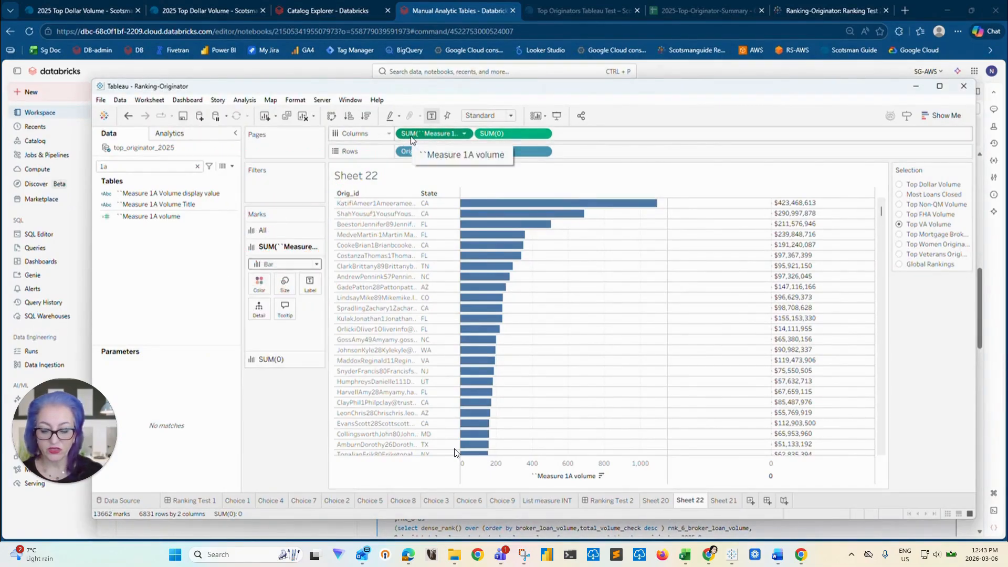
{"action": "left_click", "coordinate": [284, 284]}
{"action": "left_click_drag", "start_coordinate": [349, 309], "coordinate": [281, 311]}
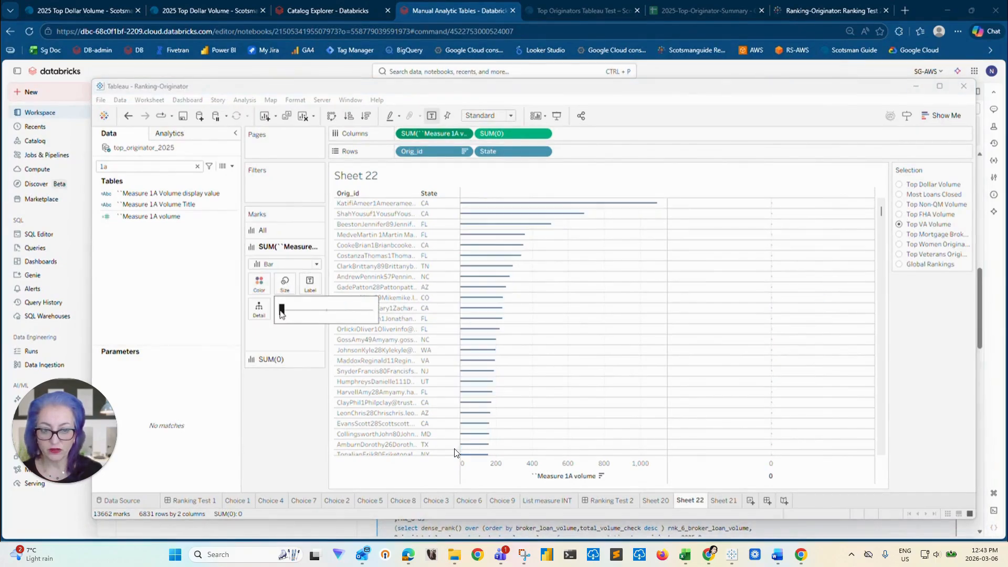
{"action": "left_click", "coordinate": [263, 286]}
{"action": "left_click", "coordinate": [276, 317]}
Turn SUM(0) into a dual axis and synchronize it with the Measure 1A volume axis
{"action": "left_click", "coordinate": [496, 135]}
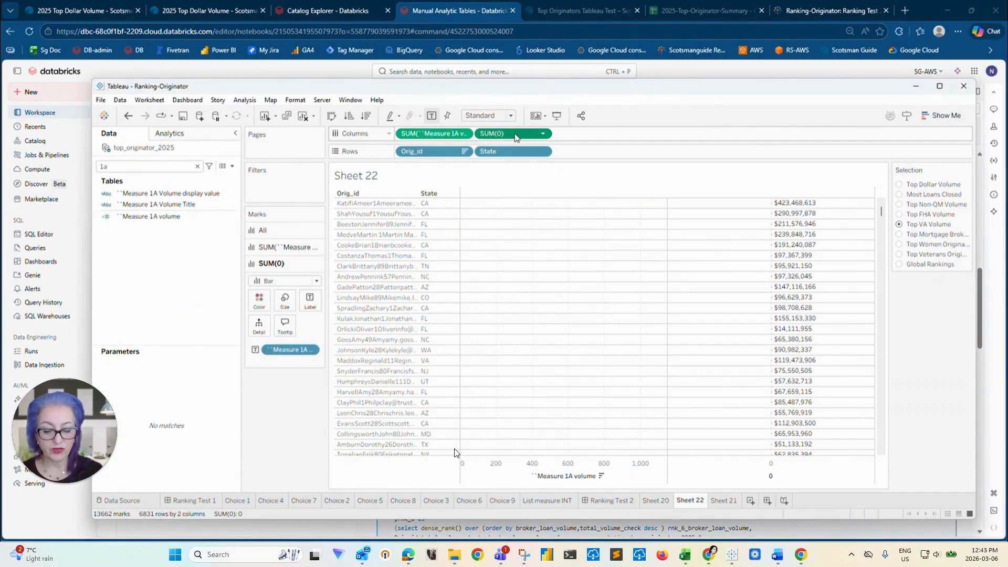
{"action": "left_click", "coordinate": [259, 302]}
{"action": "left_click", "coordinate": [543, 135]}
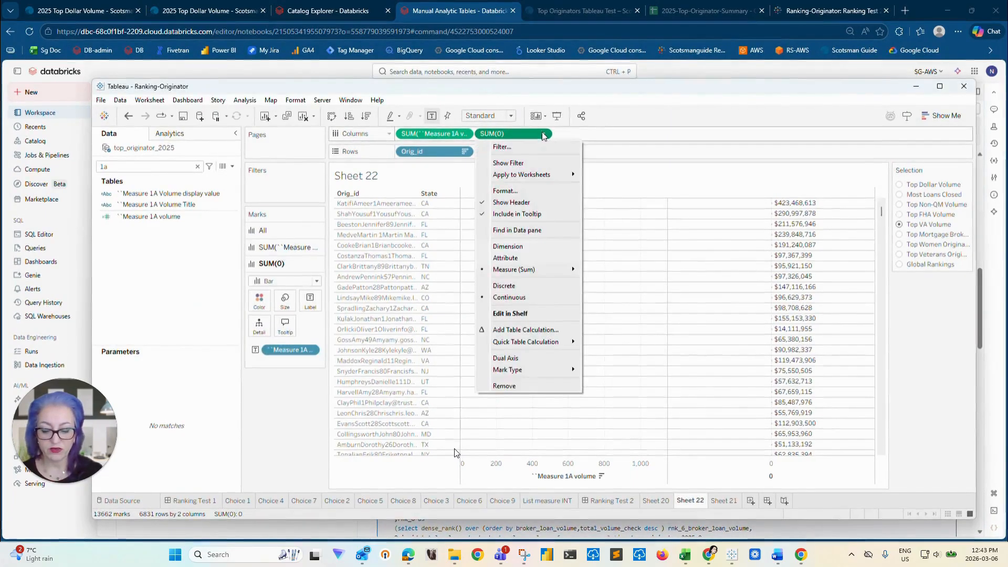
{"action": "left_click", "coordinate": [527, 359]}
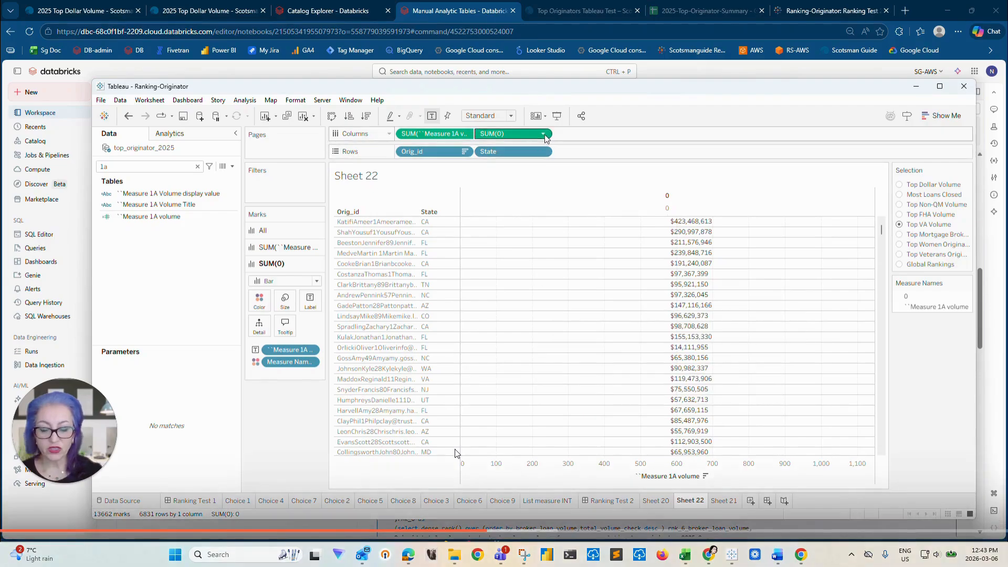
{"action": "double_click", "coordinate": [609, 203]}
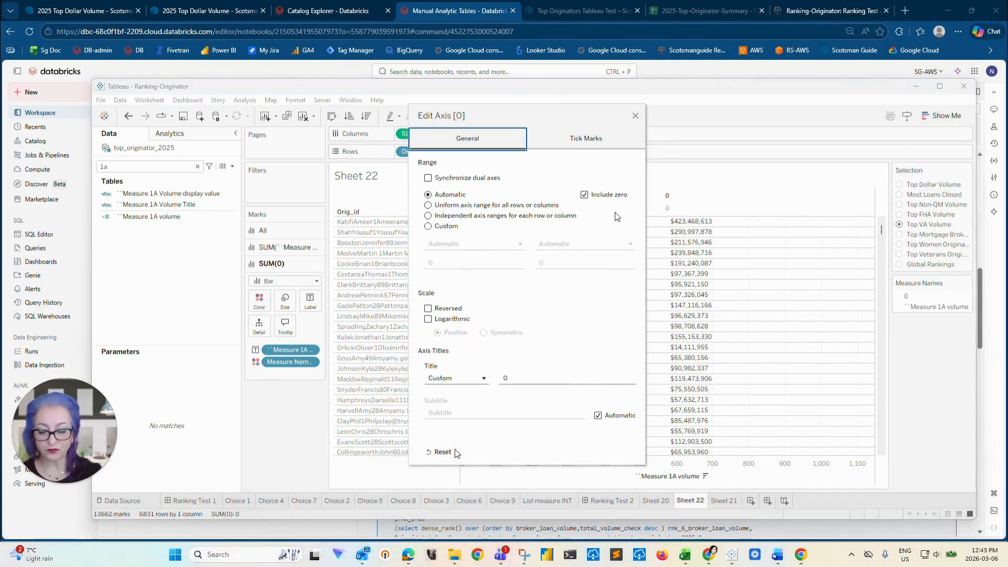
{"action": "left_click", "coordinate": [427, 177]}
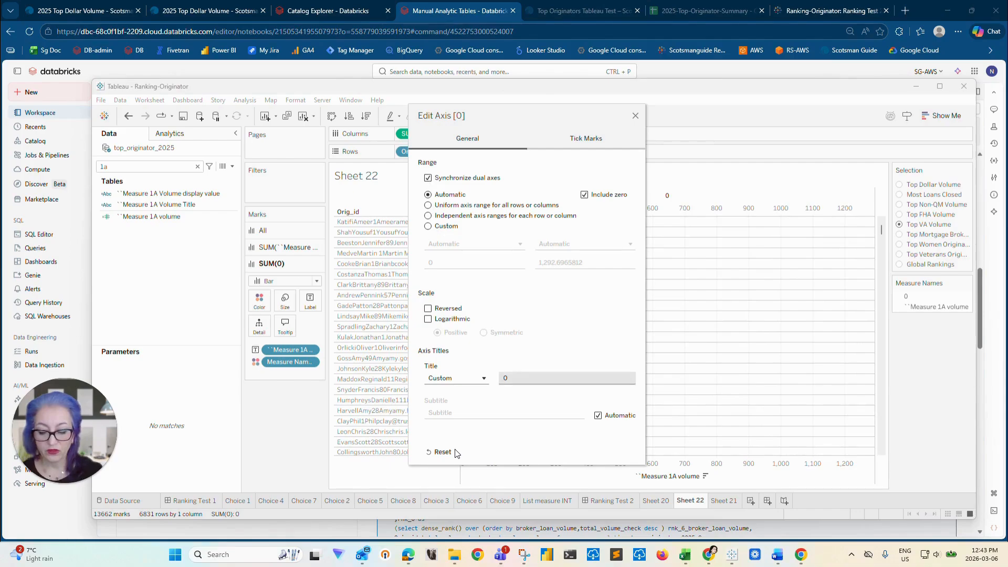
Use the Measure 1A Volume Title field as the 0 axis's title and set its major tick marks to None
{"action": "left_click", "coordinate": [482, 378]}
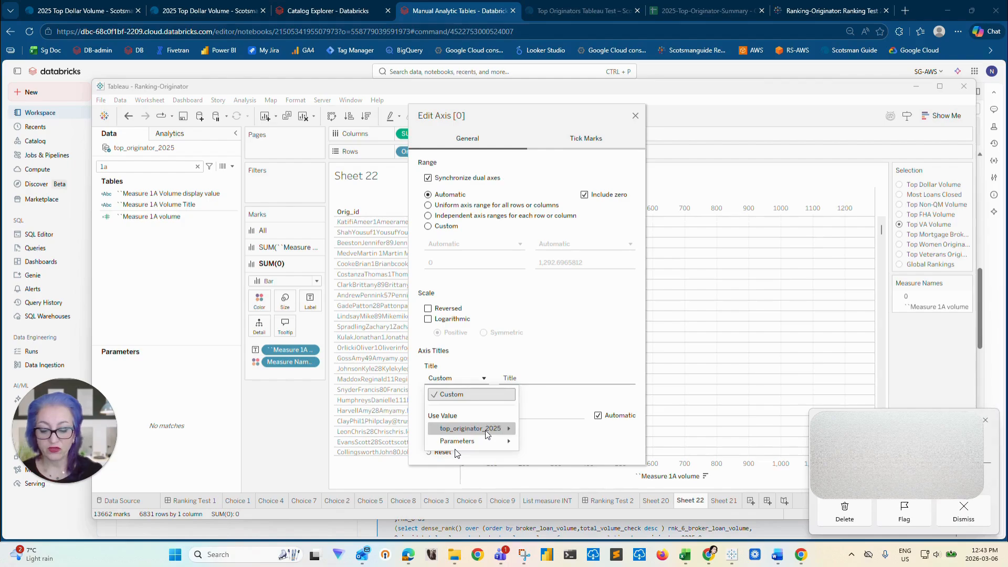
{"action": "mouse_move", "coordinate": [470, 428]}
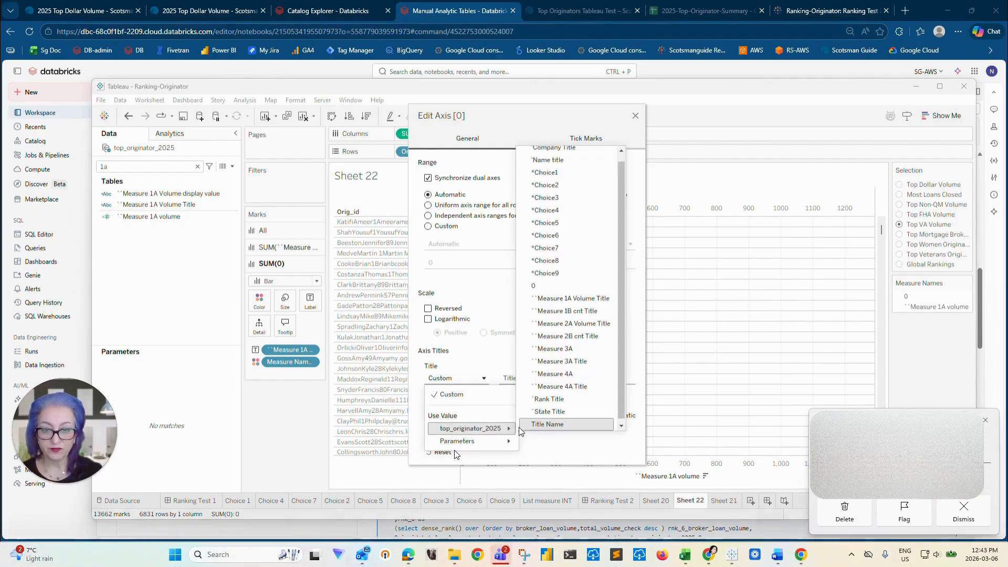
{"action": "left_click", "coordinate": [572, 299]}
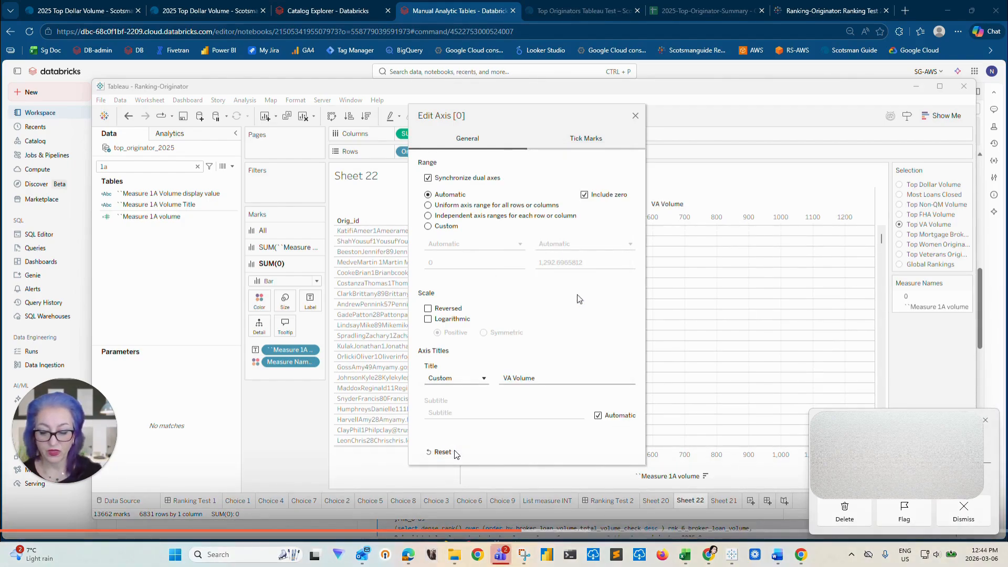
{"action": "left_click", "coordinate": [586, 138]}
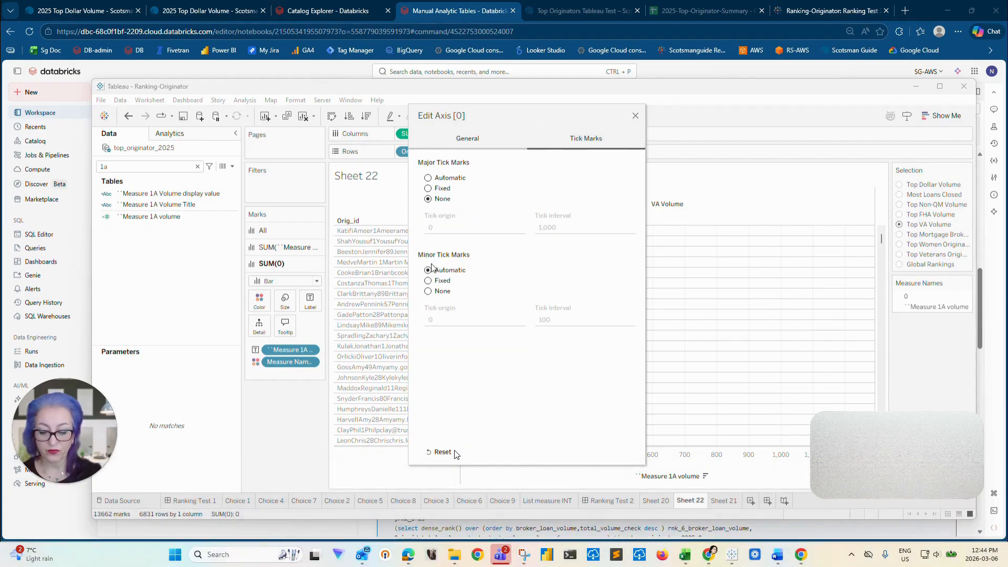
{"action": "left_click", "coordinate": [635, 116]}
Set the Measure 1A volume axis's major tick marks to None and its custom range to a fixed 0 to 1
{"action": "left_click", "coordinate": [427, 135]}
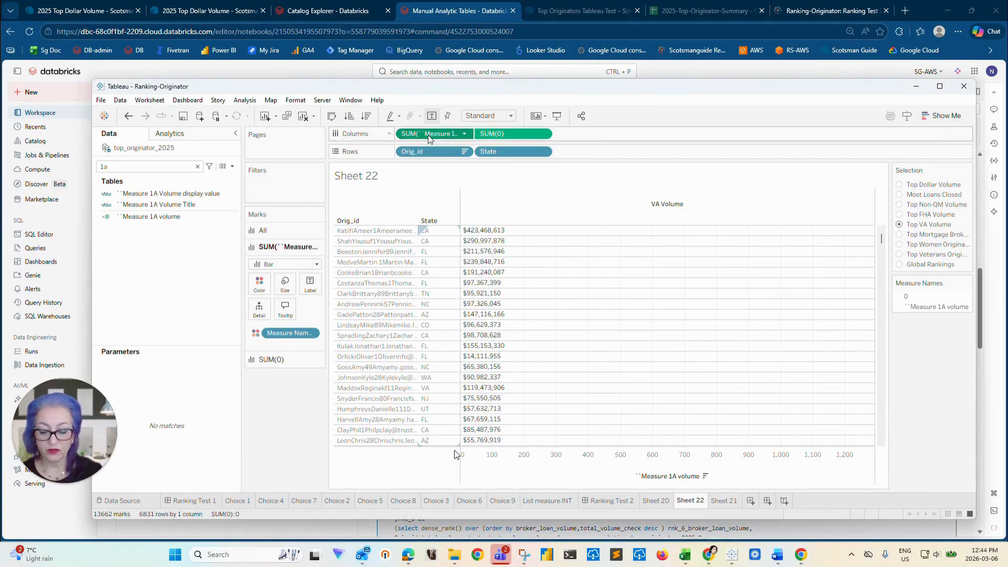
{"action": "double_click", "coordinate": [459, 455]}
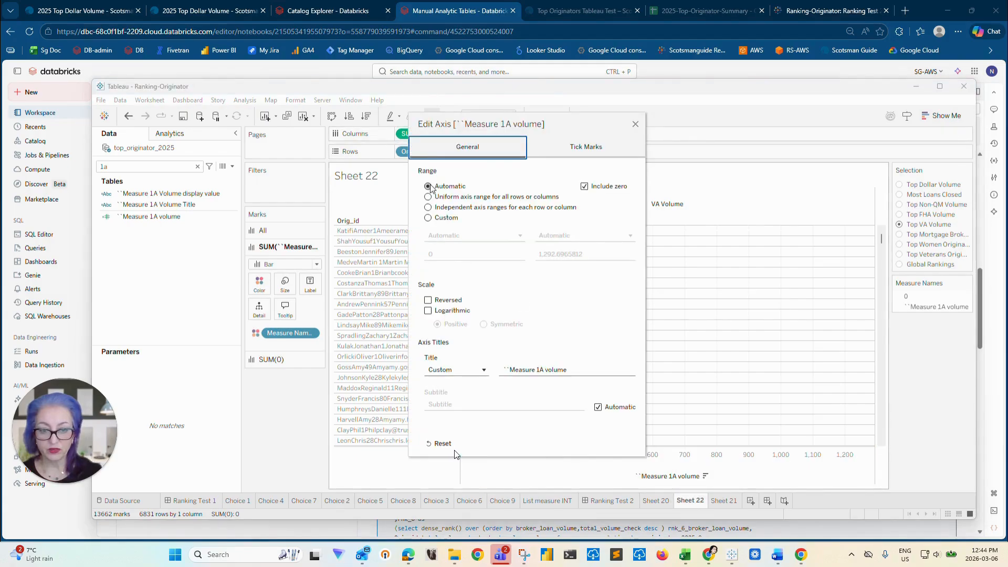
{"action": "left_click", "coordinate": [586, 146]}
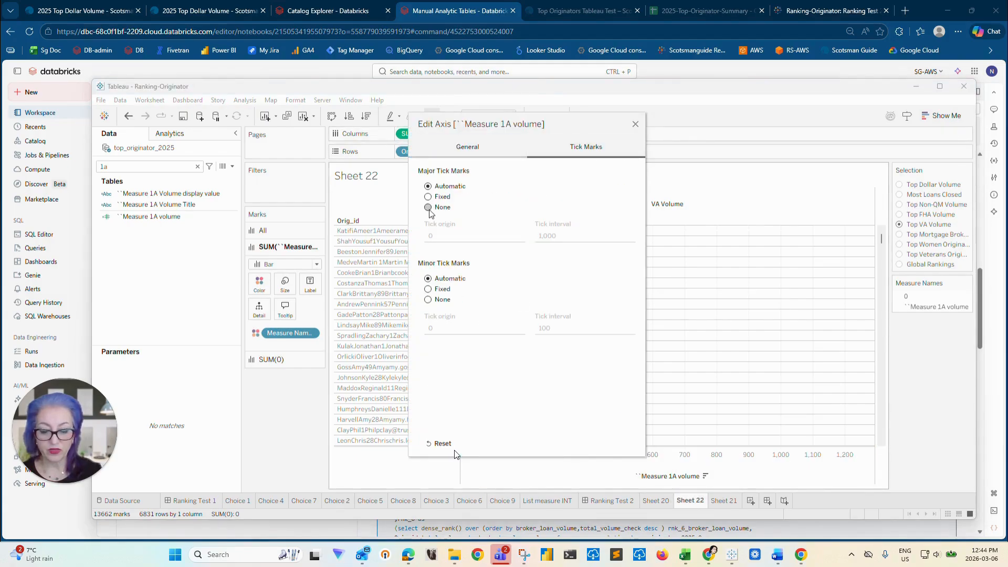
{"action": "left_click", "coordinate": [468, 147]}
{"action": "left_click", "coordinate": [428, 217]}
{"action": "left_click", "coordinate": [452, 254]}
{"action": "left_click", "coordinate": [593, 255]}
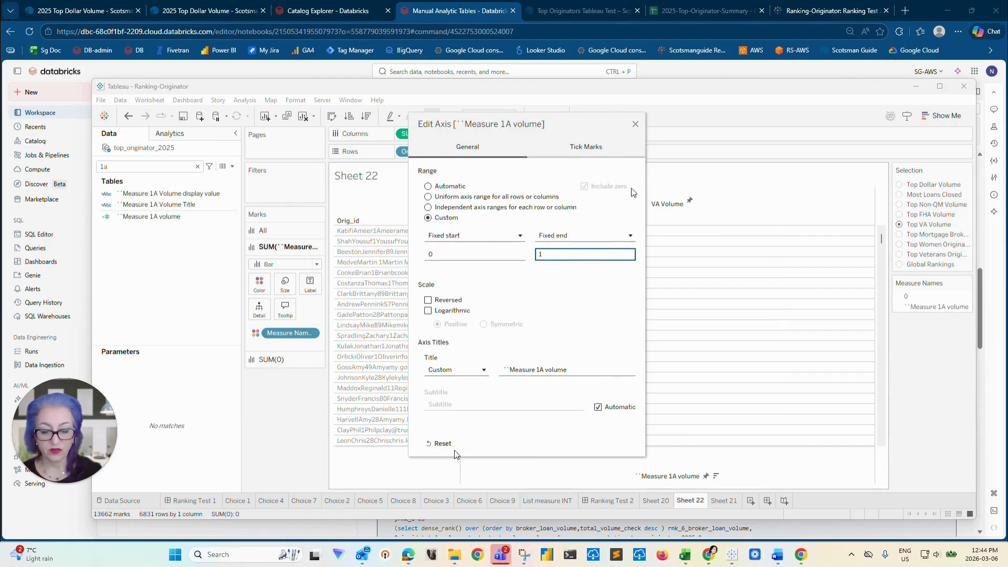
{"action": "left_click", "coordinate": [635, 125]}
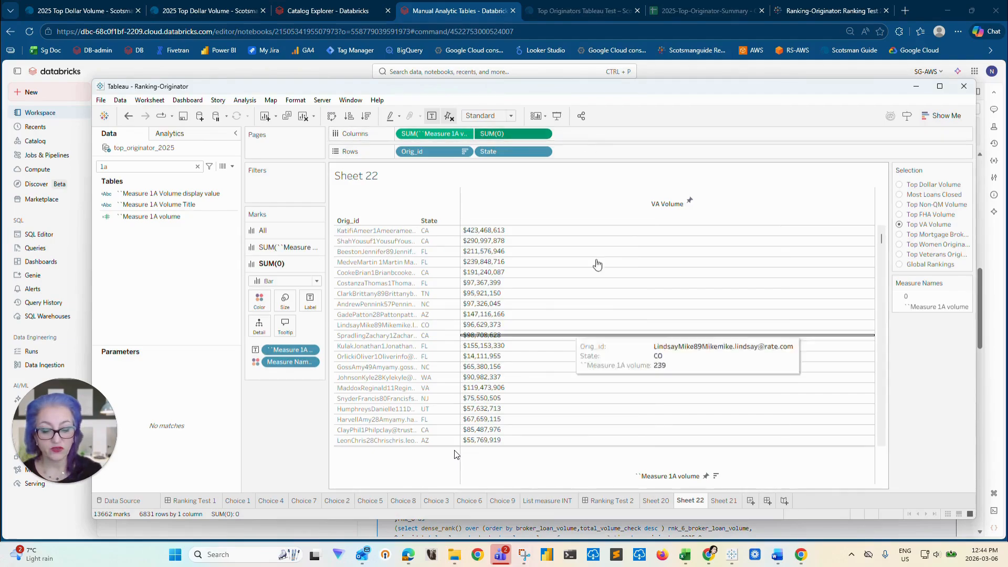
Clear the custom title of the Measure 1A volume axis
{"action": "double_click", "coordinate": [634, 214]}
{"action": "left_click", "coordinate": [638, 119]}
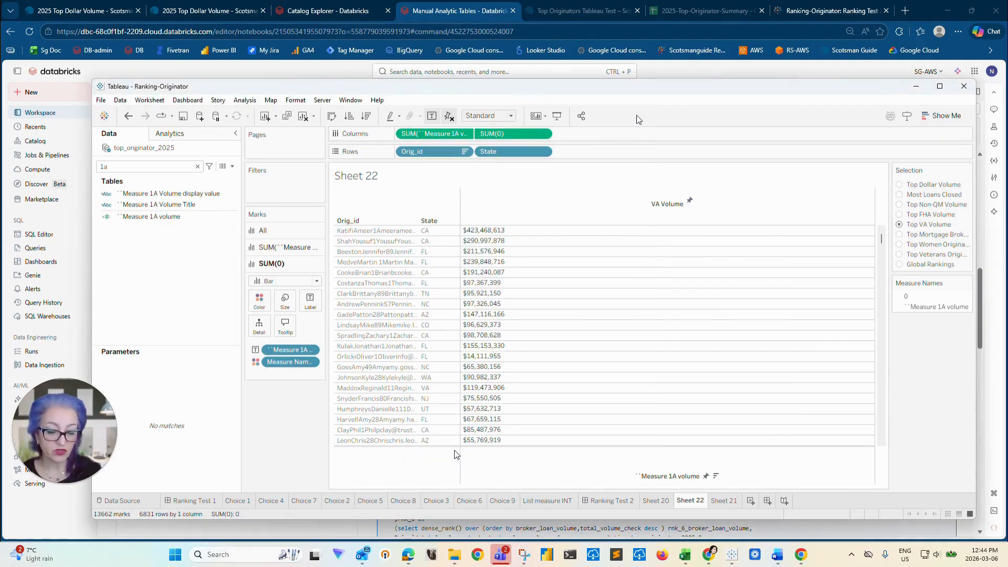
{"action": "double_click", "coordinate": [680, 475]}
{"action": "left_click", "coordinate": [576, 370]}
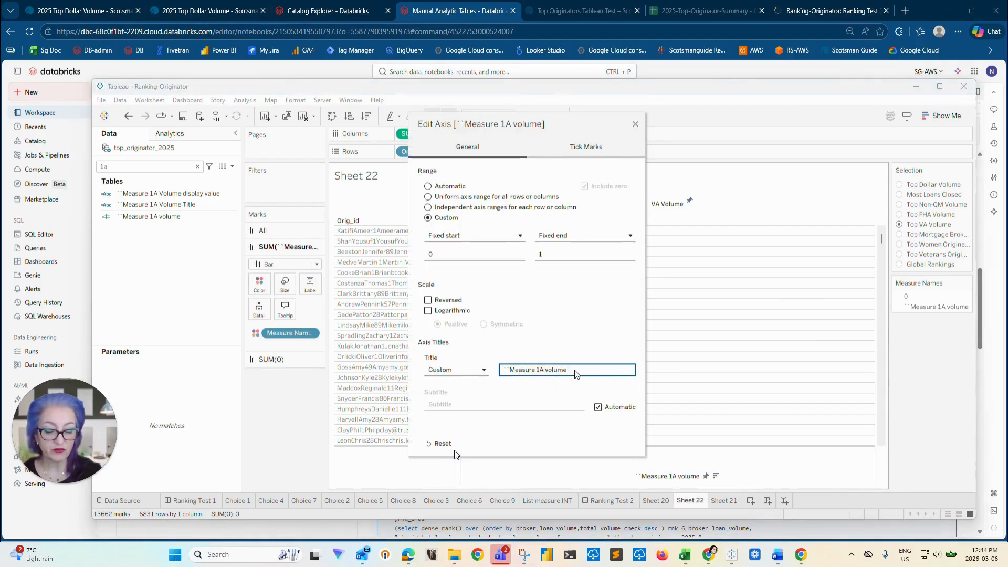
{"action": "left_click", "coordinate": [635, 124]}
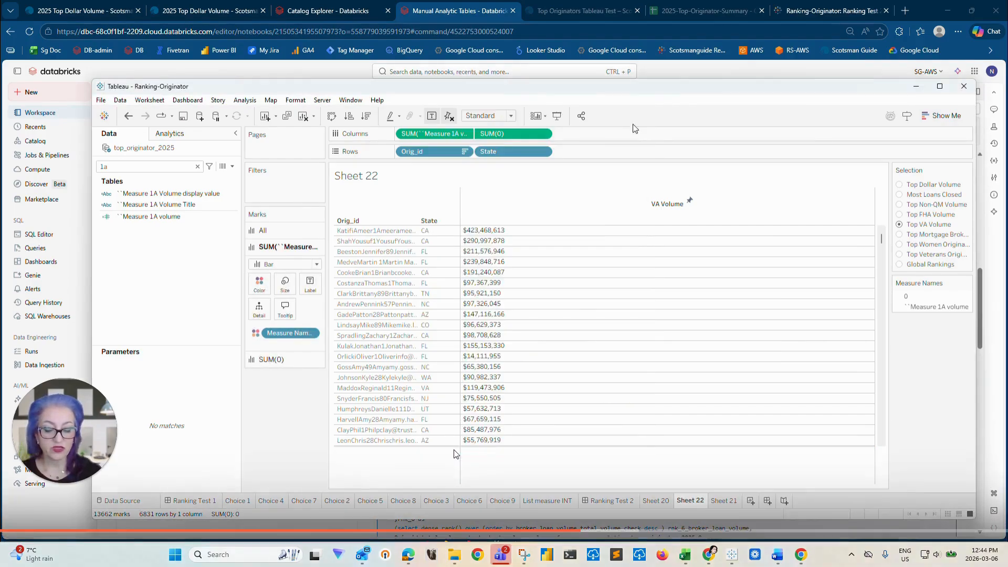
Add Measure 2A volume and a second SUM(0) to the columns, and label that SUM(0) with Measure 2A Volume display value
{"action": "type", "text": "2a"}
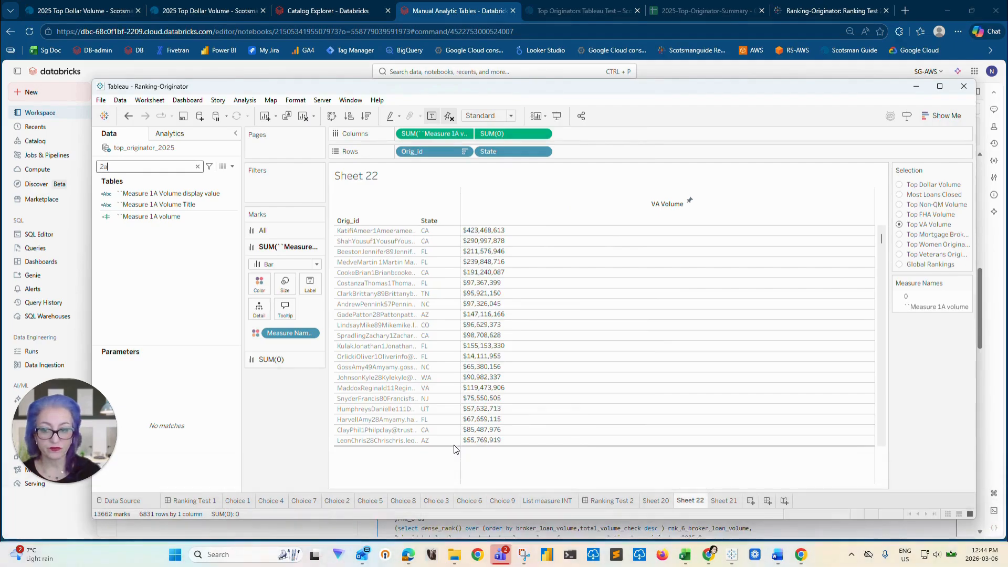
{"action": "left_click", "coordinate": [147, 217]}
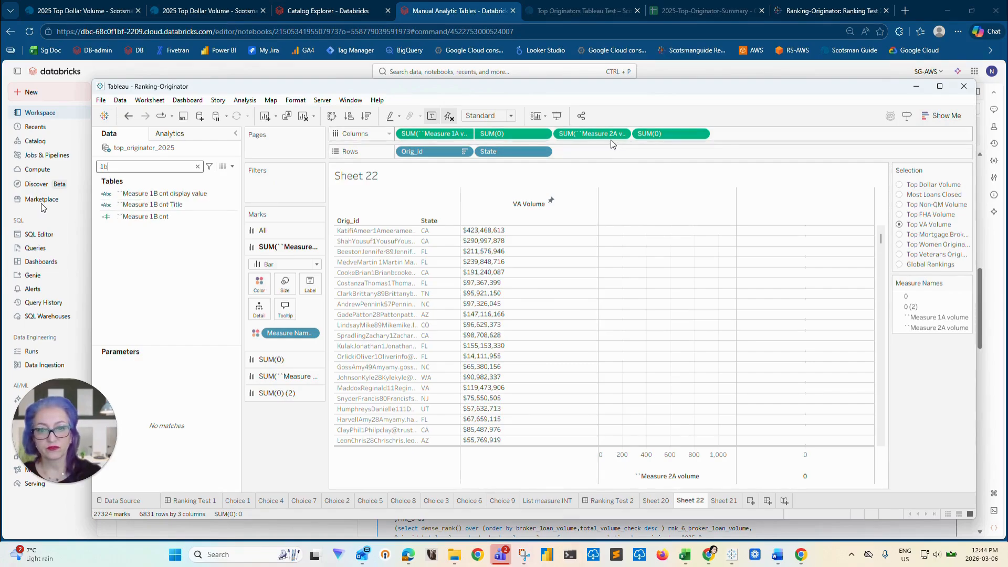
{"action": "key", "text": "BackSpace"}
{"action": "key", "text": "BackSpace"}
{"action": "type", "text": "2a"}
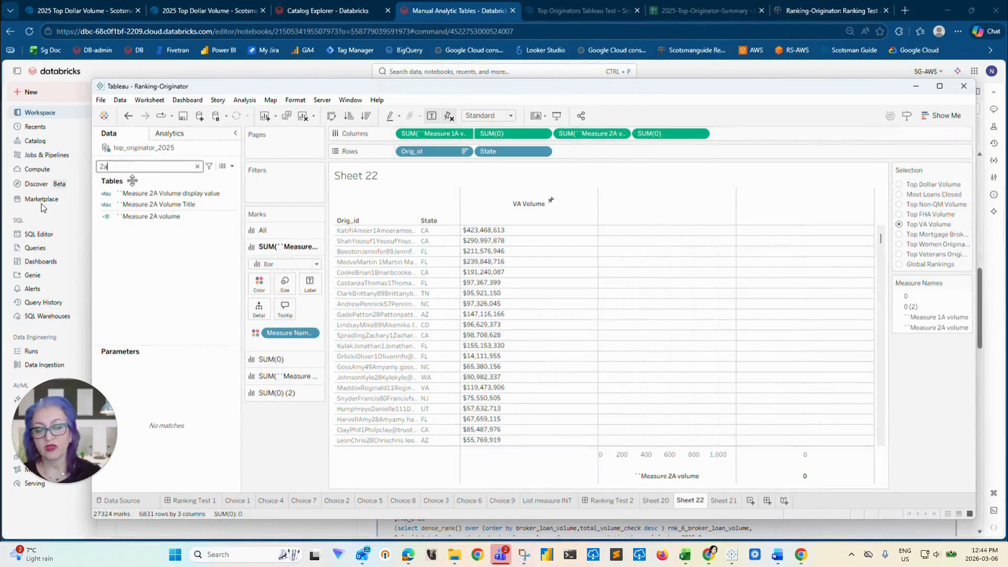
{"action": "left_click", "coordinate": [669, 135]}
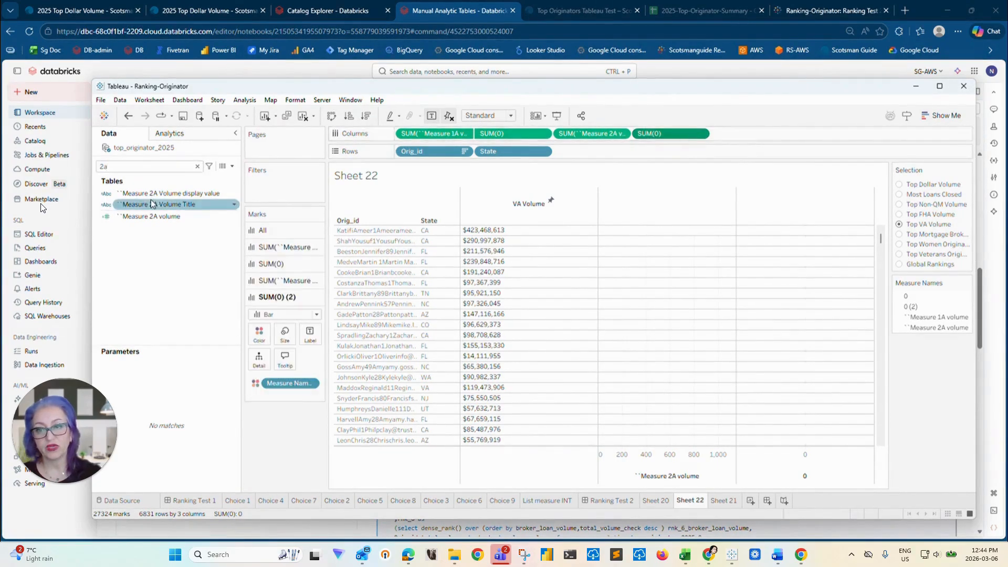
{"action": "left_click_drag", "start_coordinate": [154, 206], "coordinate": [316, 341]}
Make the second SUM(0) a dual axis with Measure 2A volume and fix the 0 axis to a custom range of 0 to 1
{"action": "left_click", "coordinate": [703, 134]}
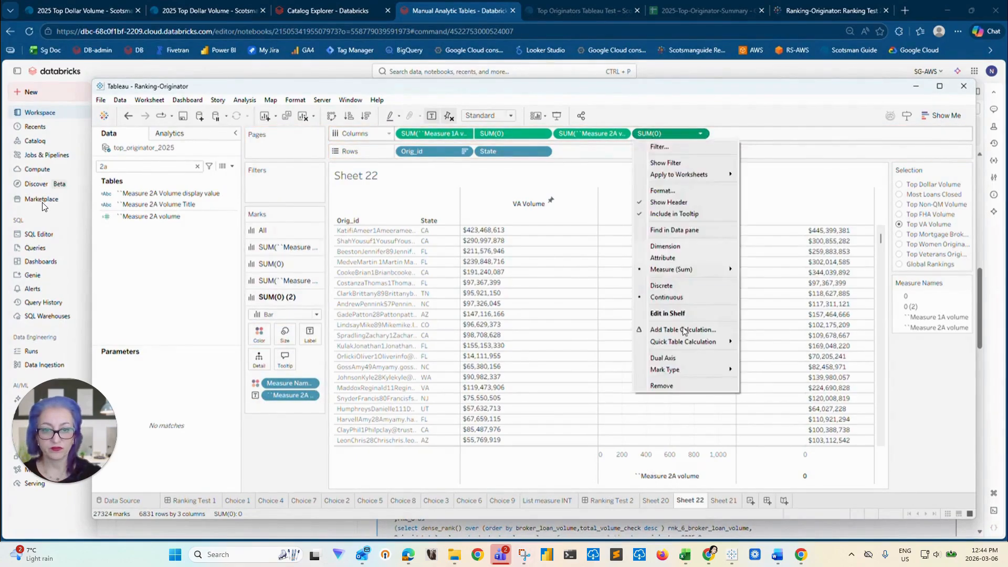
{"action": "left_click", "coordinate": [687, 357]}
{"action": "double_click", "coordinate": [741, 221]}
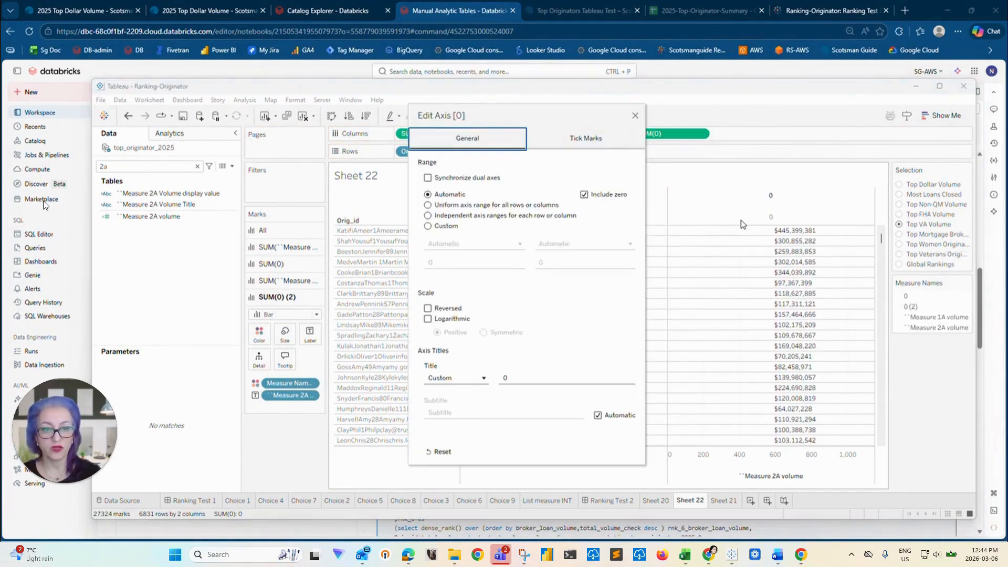
{"action": "left_click", "coordinate": [428, 226]}
{"action": "left_click", "coordinate": [456, 378]}
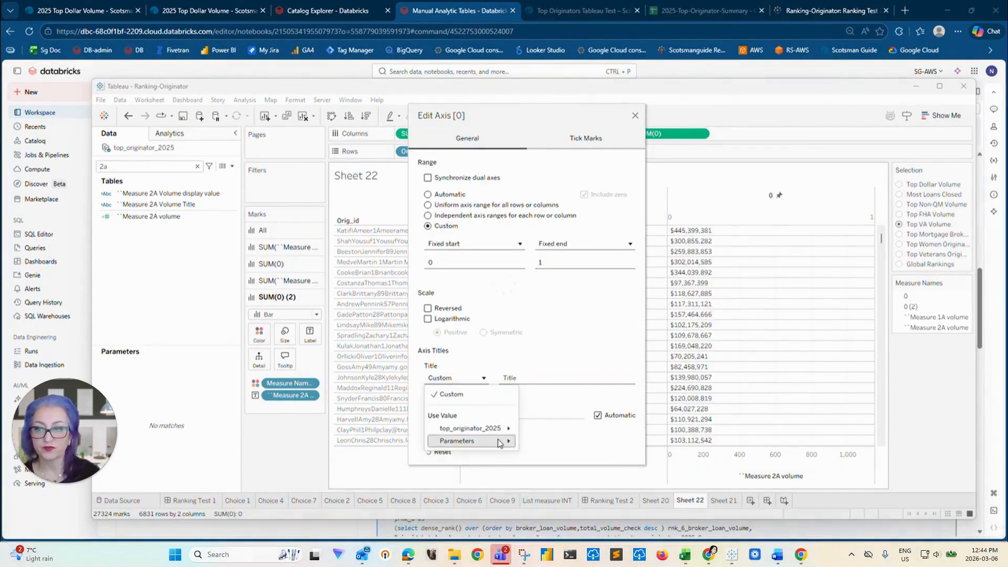
{"action": "mouse_move", "coordinate": [475, 428]}
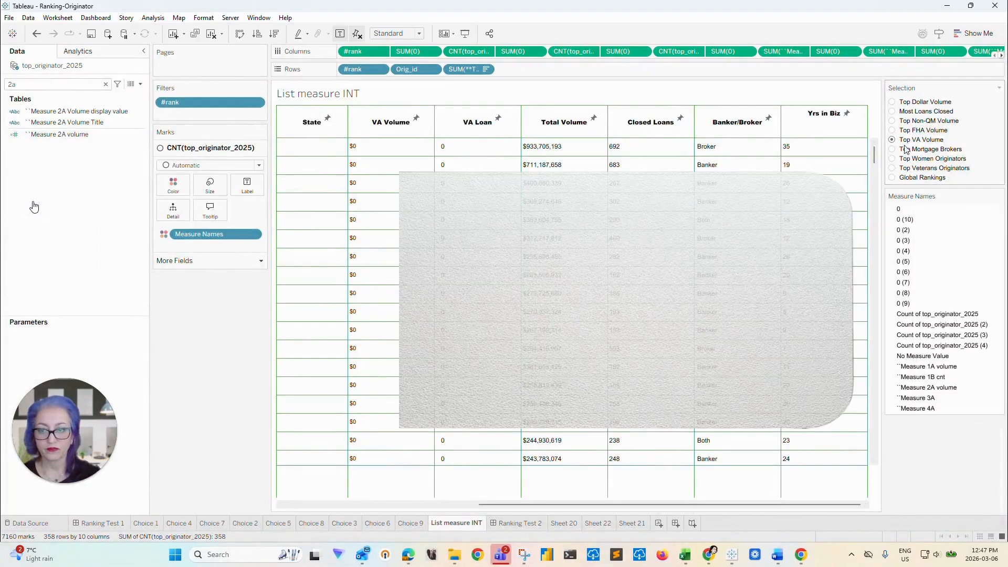
View the List measure INT sheet with the selection on Top Mortgage Brokers, Top Women Originators and Top Veterans Originators
{"action": "left_click", "coordinate": [894, 150]}
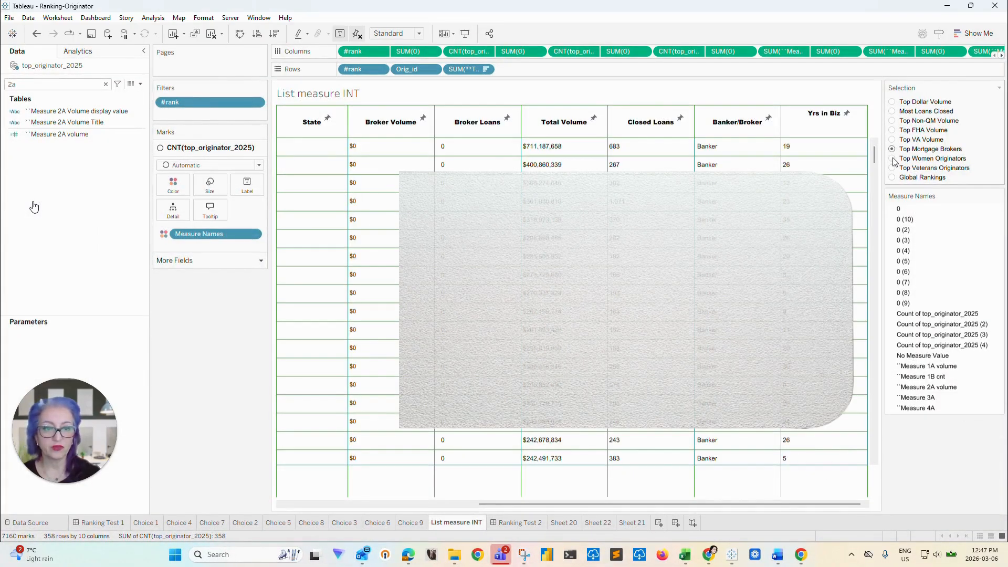
{"action": "left_click", "coordinate": [894, 159]}
{"action": "left_click", "coordinate": [893, 168]}
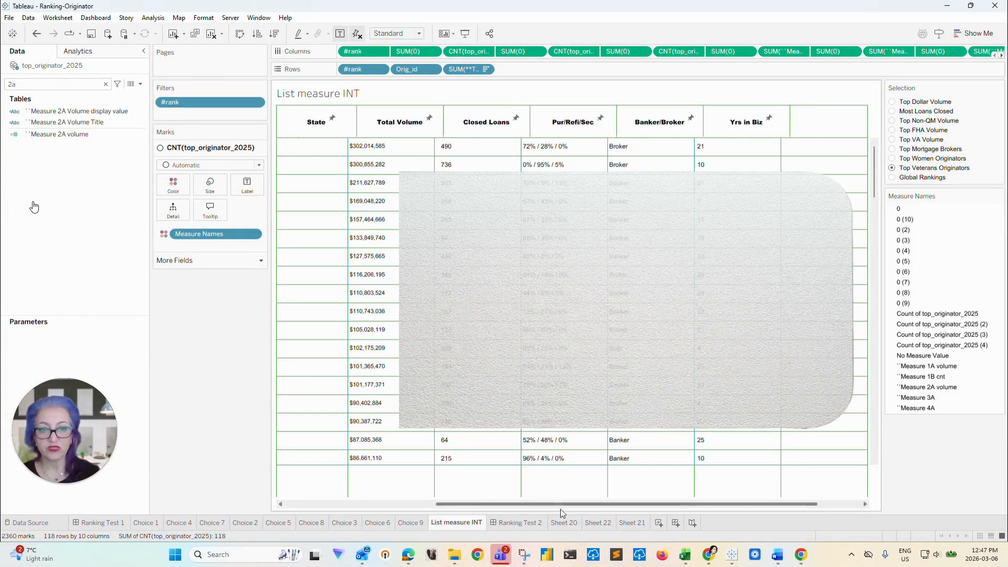
Open the Ranking Test 1 dashboard and try its Top FHA Volume and Top VA Volume tiles
{"action": "left_click", "coordinate": [100, 522]}
{"action": "left_click", "coordinate": [276, 178]}
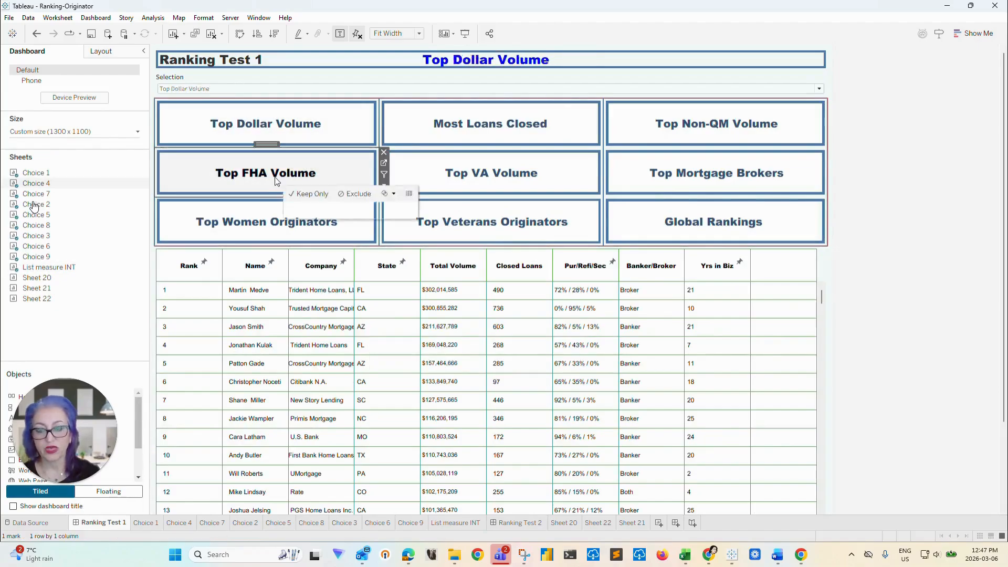
{"action": "left_click", "coordinate": [496, 179]}
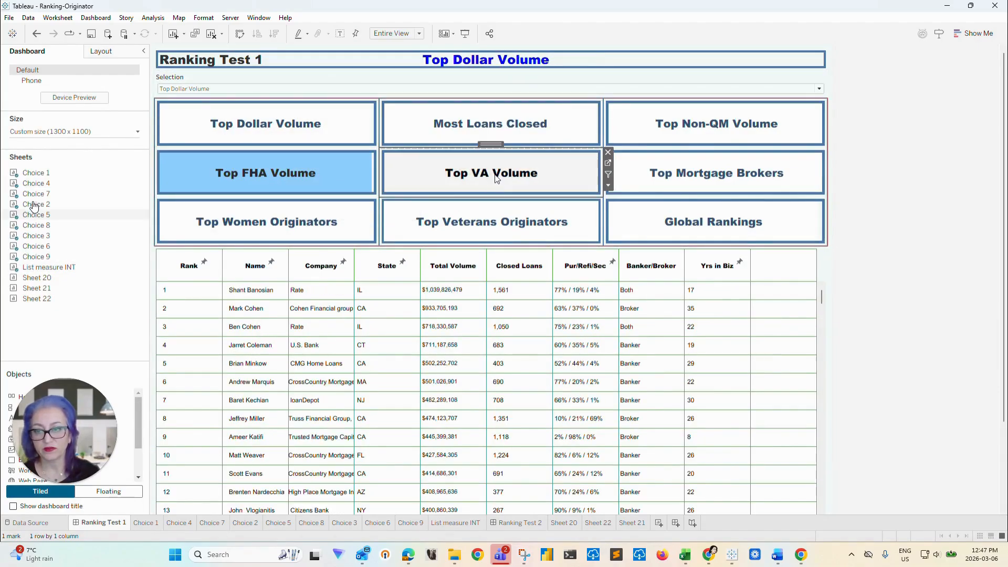
{"action": "left_click", "coordinate": [496, 178]}
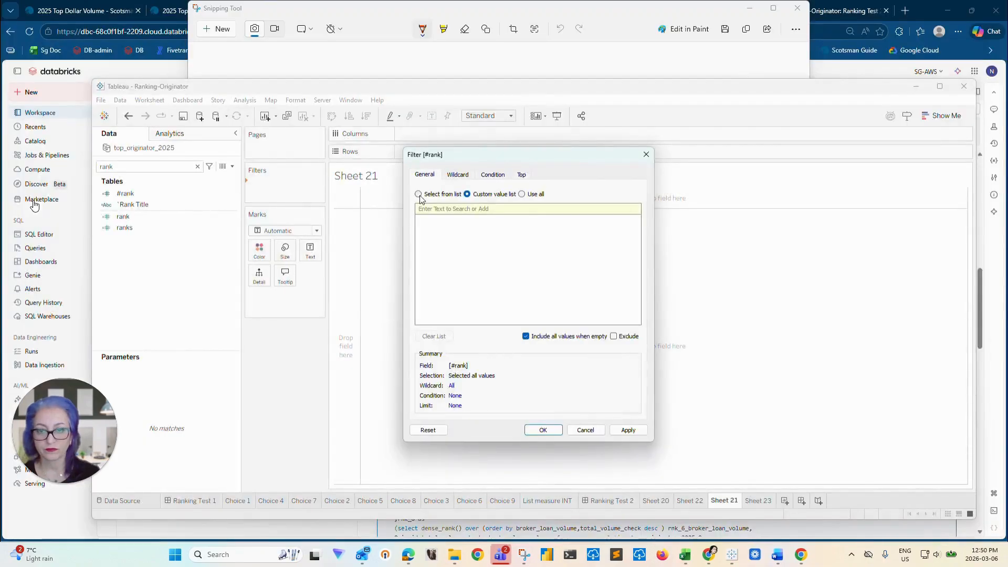
Apply the #rank filter to Sheet 21 and add #rank, Name with all its members, and State to the rows
{"action": "left_click", "coordinate": [542, 430]}
{"action": "left_click_drag", "start_coordinate": [125, 194], "coordinate": [429, 154]}
{"action": "type", "text": "name"}
{"action": "left_click_drag", "start_coordinate": [125, 226], "coordinate": [533, 152]}
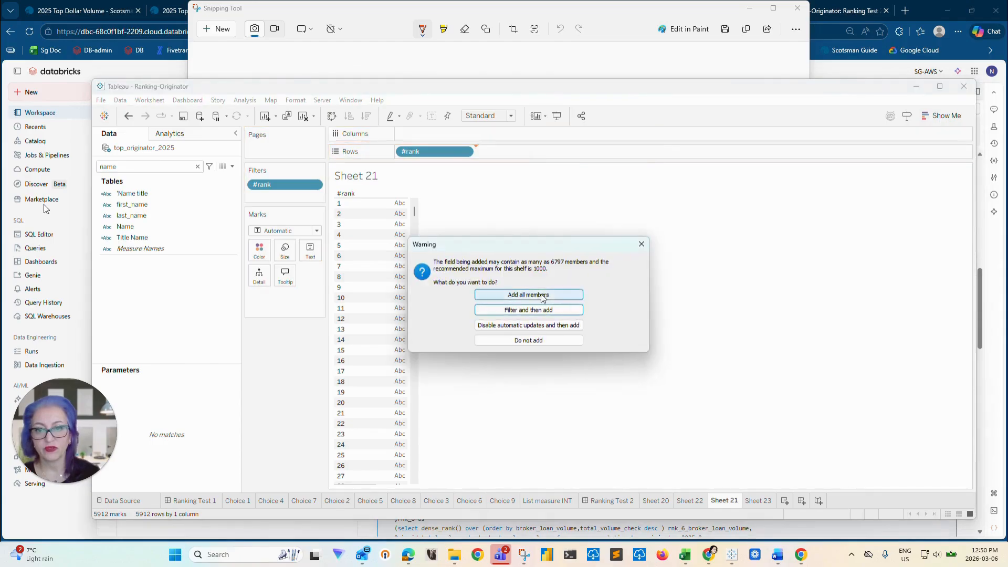
{"action": "left_click", "coordinate": [530, 296]}
{"action": "double_click", "coordinate": [110, 167]}
{"action": "type", "text": "stat"}
{"action": "left_click_drag", "start_coordinate": [110, 204], "coordinate": [110, 206]}
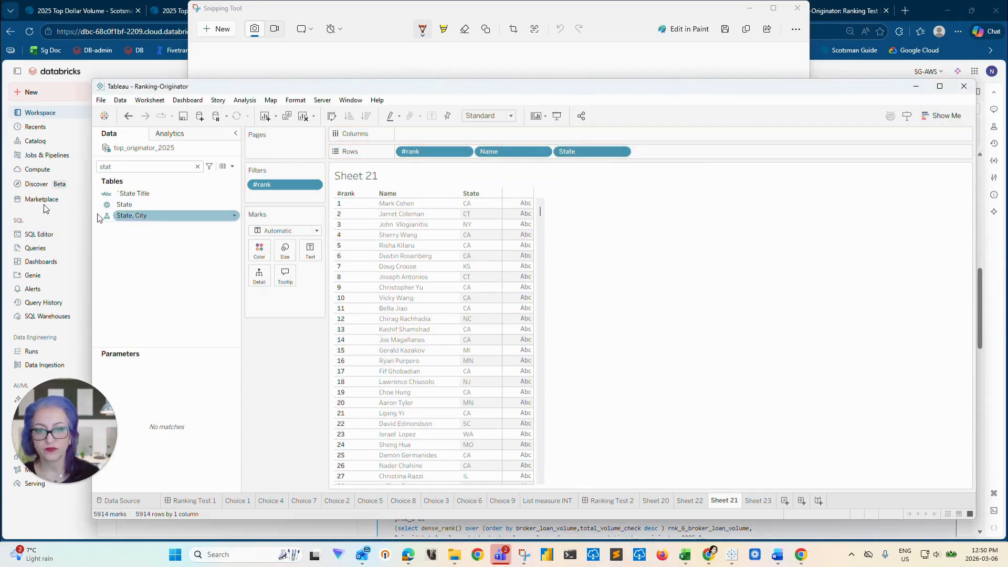
Add the Measure 1A Volume, 1B cnt, 2A Volume and 2B cnt display value fields to the rows after State
{"action": "left_click_drag", "start_coordinate": [169, 194], "coordinate": [608, 159]}
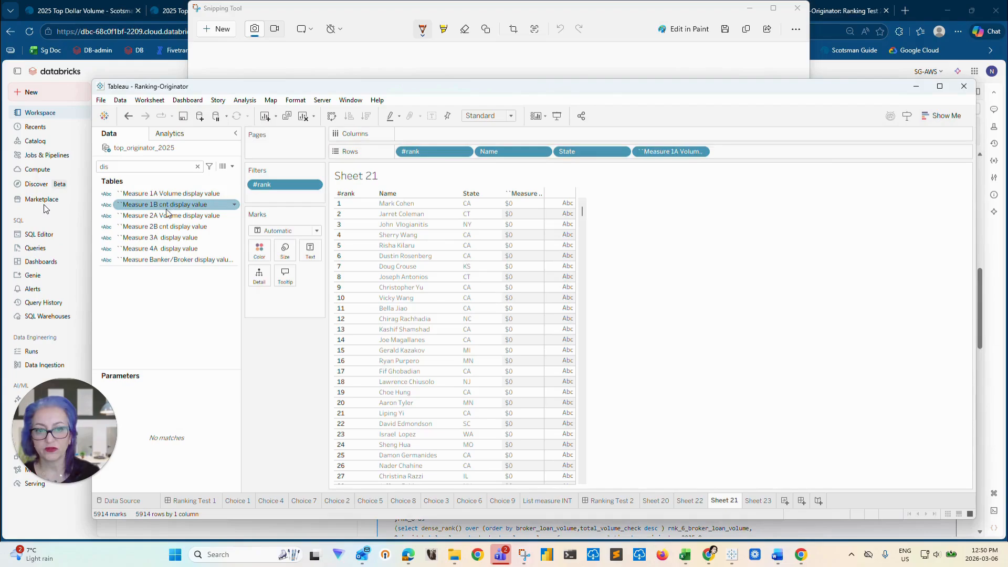
{"action": "left_click_drag", "start_coordinate": [167, 213], "coordinate": [749, 155]}
{"action": "left_click_drag", "start_coordinate": [169, 215], "coordinate": [898, 153]}
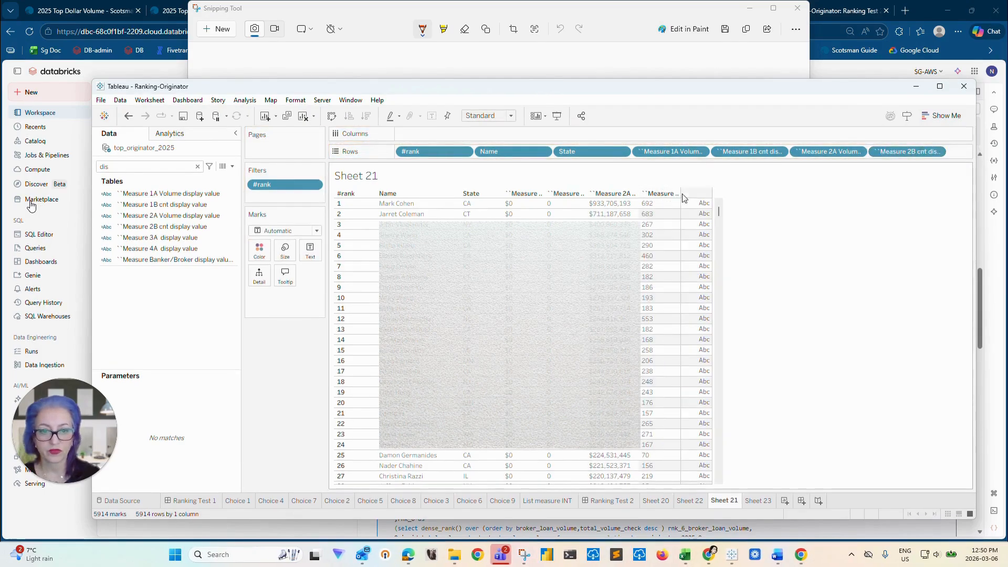
Change the mark type on Sheet 21 to Polygon and make the table's header row taller
{"action": "left_click", "coordinate": [317, 231]}
{"action": "left_click", "coordinate": [767, 235]}
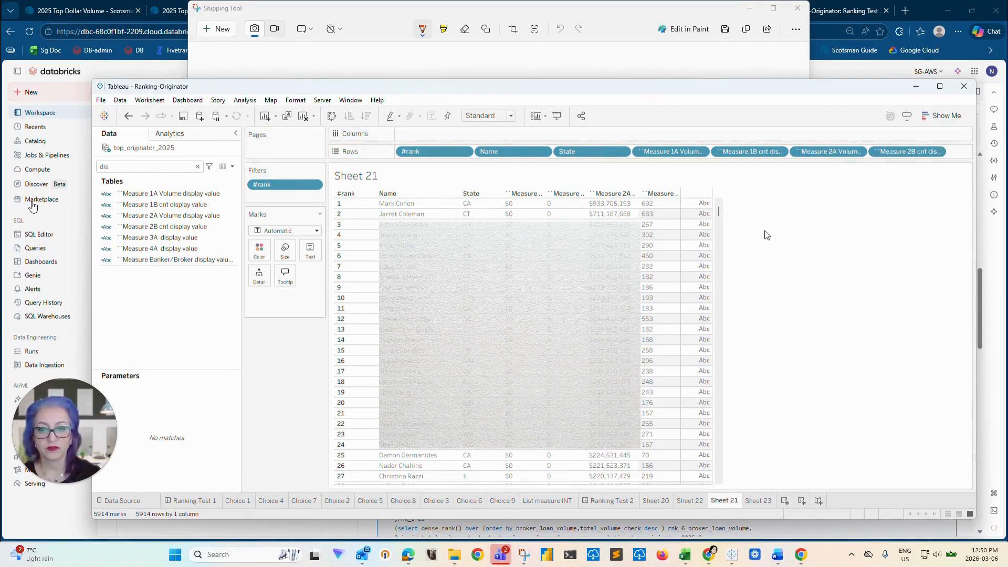
{"action": "left_click_drag", "start_coordinate": [698, 198], "coordinate": [702, 215]}
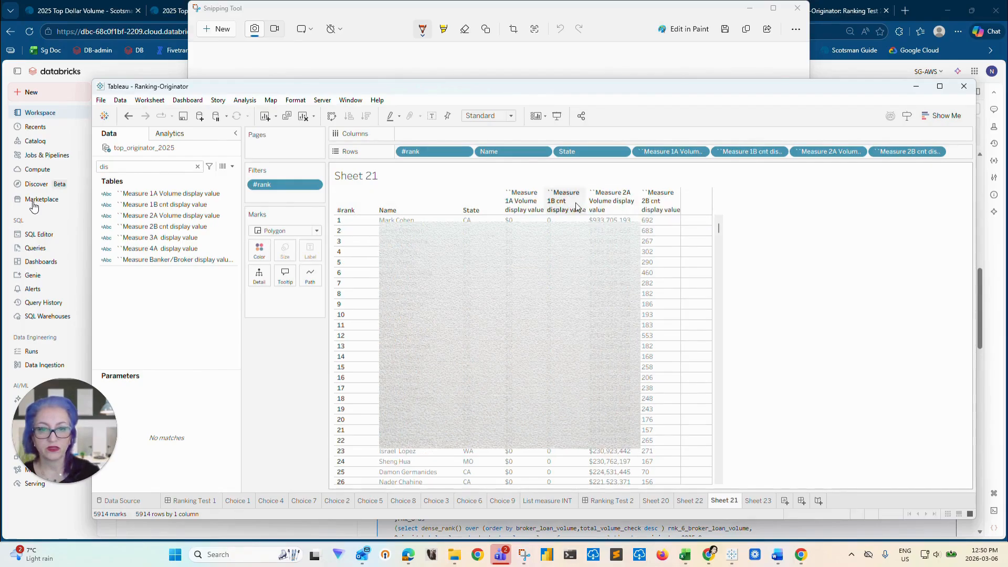
{"action": "right_click", "coordinate": [656, 205]}
{"action": "left_click", "coordinate": [711, 311]}
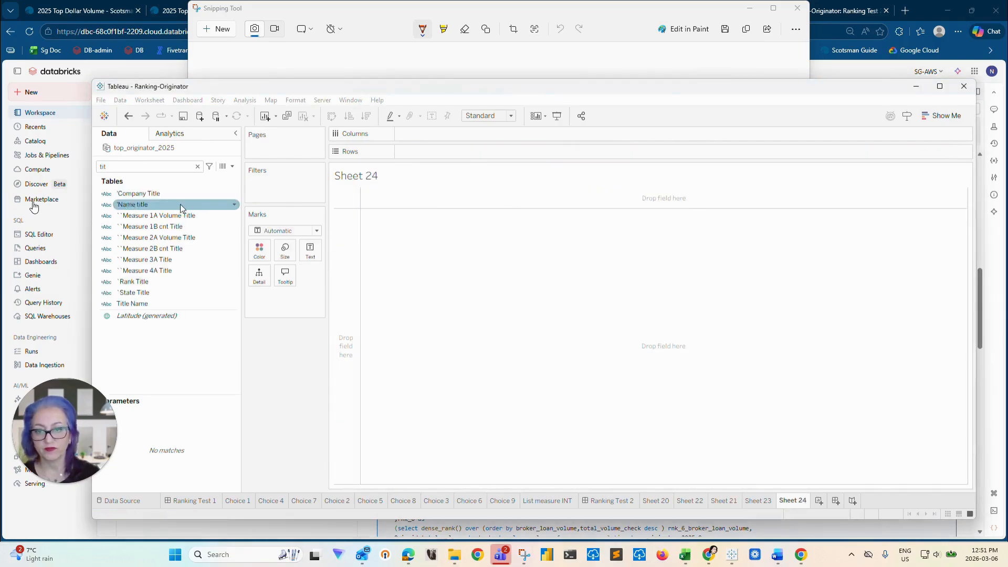
Add the Name title field to the rows of Sheet 24 and enlarge its row
{"action": "left_click_drag", "start_coordinate": [133, 204], "coordinate": [439, 162]}
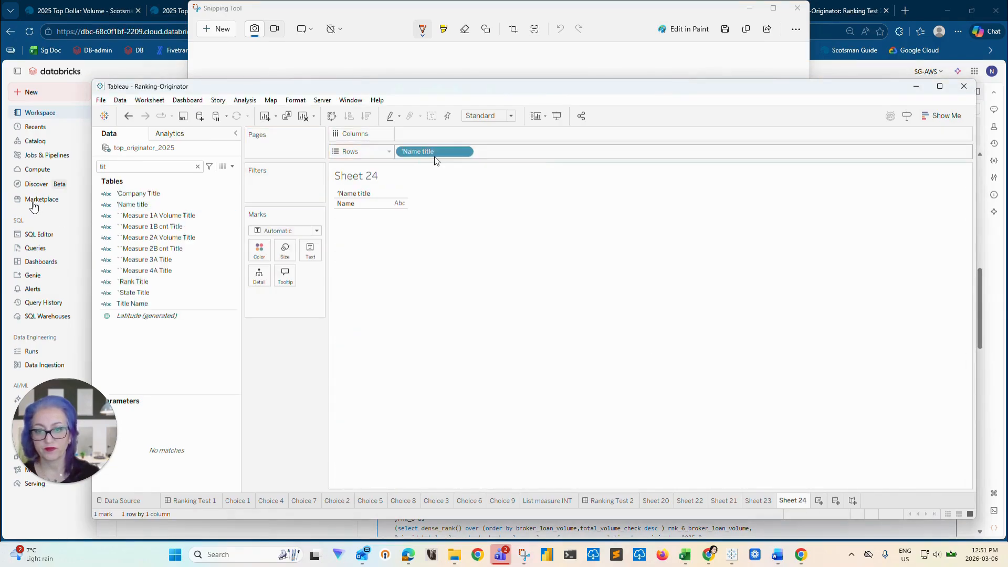
{"action": "left_click_drag", "start_coordinate": [371, 224], "coordinate": [408, 228]}
Review the formula of the State Title calculated field
{"action": "left_click_drag", "start_coordinate": [134, 293], "coordinate": [231, 293]}
{"action": "right_click", "coordinate": [231, 293]}
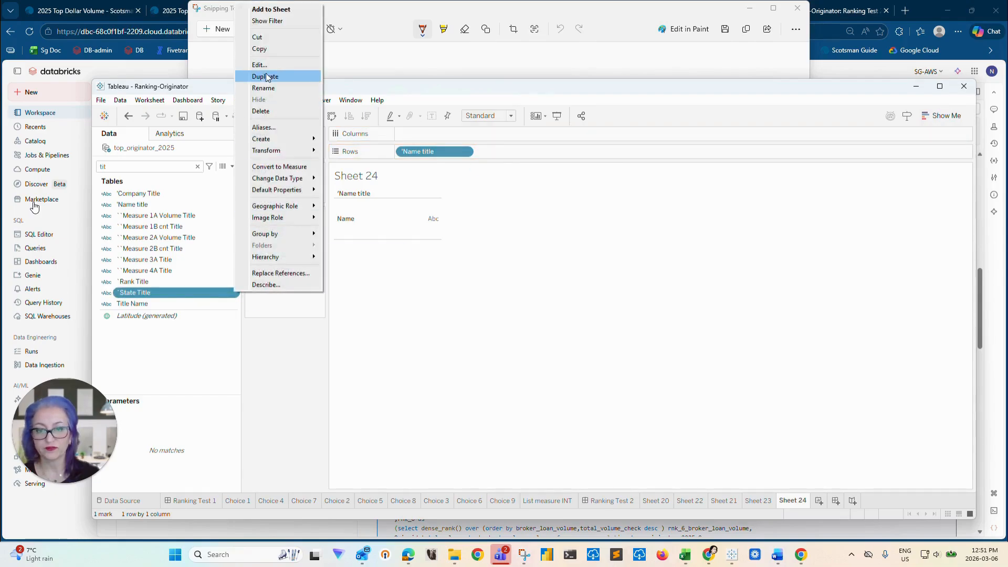
{"action": "left_click", "coordinate": [259, 61]}
{"action": "key", "text": "ctrl+a"}
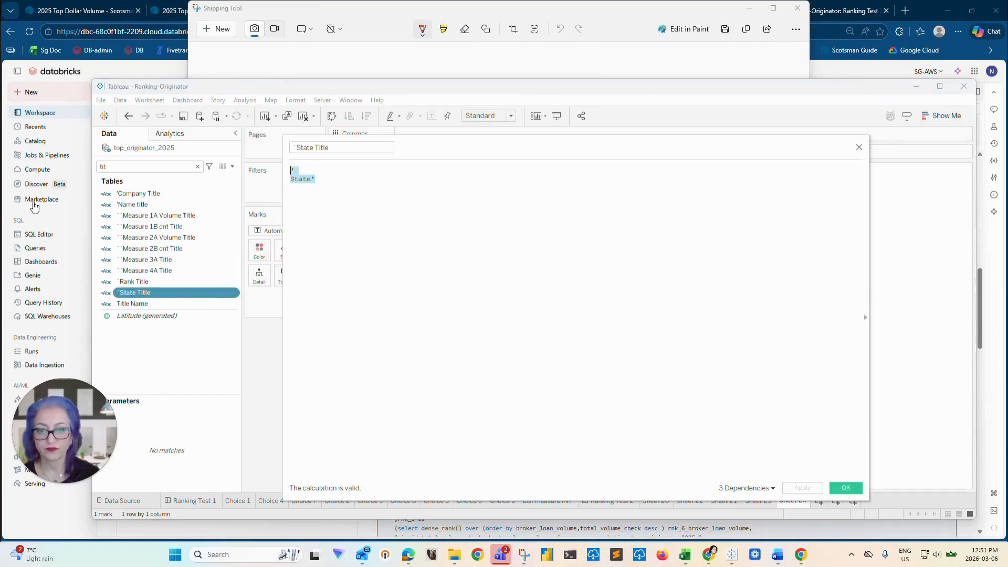
{"action": "left_click", "coordinate": [846, 488]}
Add State Title after Name title and Rank Title before it in the rows, making the title row taller
{"action": "left_click_drag", "start_coordinate": [133, 292], "coordinate": [504, 152]}
{"action": "left_click_drag", "start_coordinate": [456, 209], "coordinate": [457, 249]}
{"action": "left_click_drag", "start_coordinate": [133, 282], "coordinate": [399, 152]}
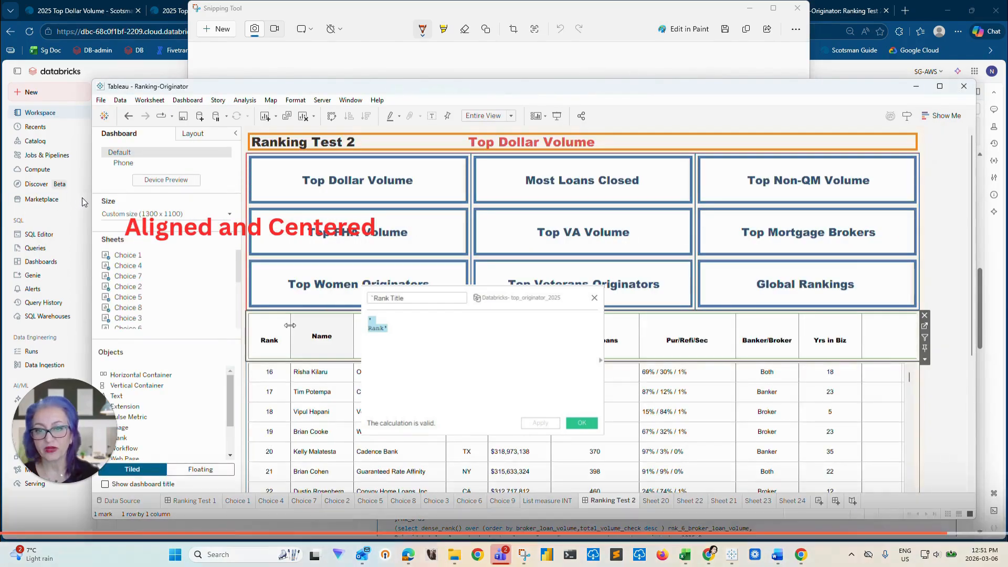
Examine how the Column Display and Table Data sheets are stacked in a vertical container on the Ranking Test 2 dashboard
{"action": "left_click", "coordinate": [266, 328]}
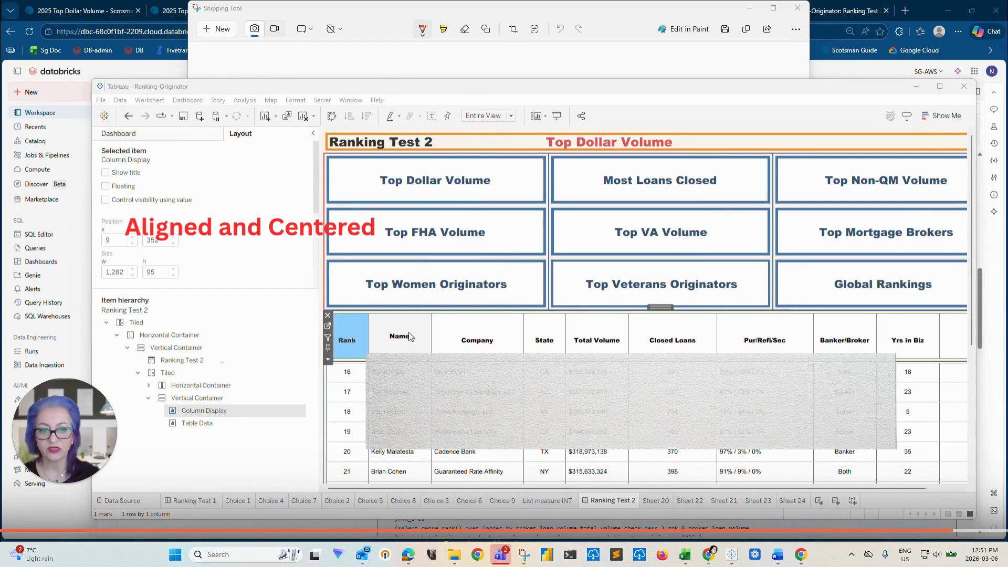
{"action": "left_click", "coordinate": [215, 401]}
{"action": "scroll", "coordinate": [670, 326], "scroll_direction": "down", "scroll_amount": 1}
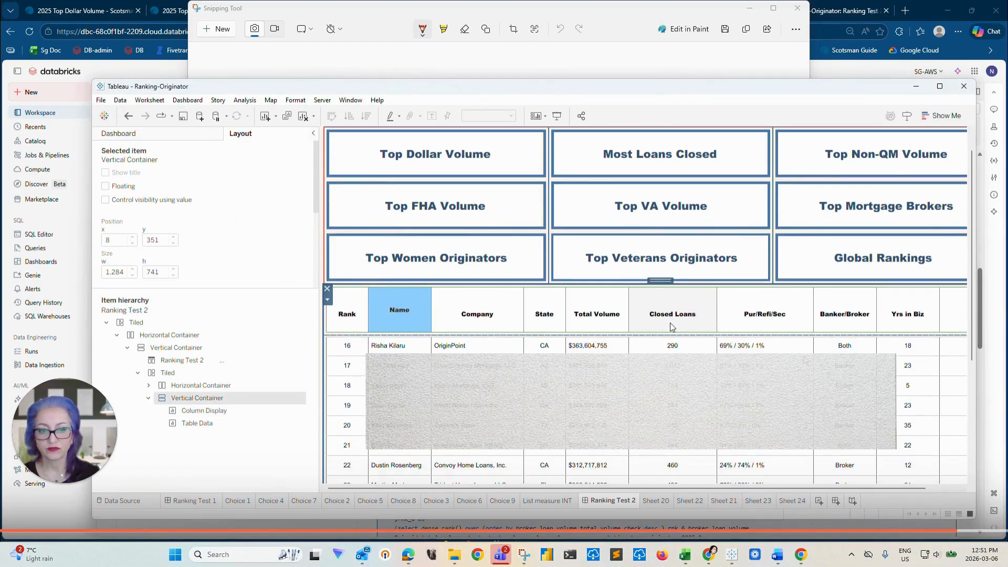
{"action": "left_click", "coordinate": [222, 413]}
{"action": "left_click", "coordinate": [204, 426]}
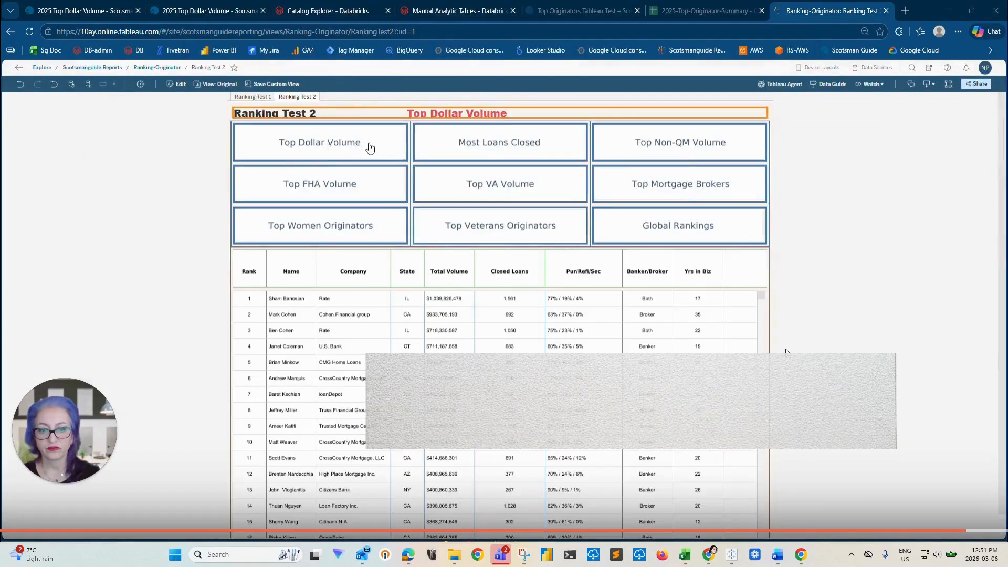
In the published Tableau workbook online, try the Top FHA Volume, Top Mortgage Brokers and Top Dollar Volume tiles on the ranking dashboards
{"action": "left_click", "coordinate": [355, 184]}
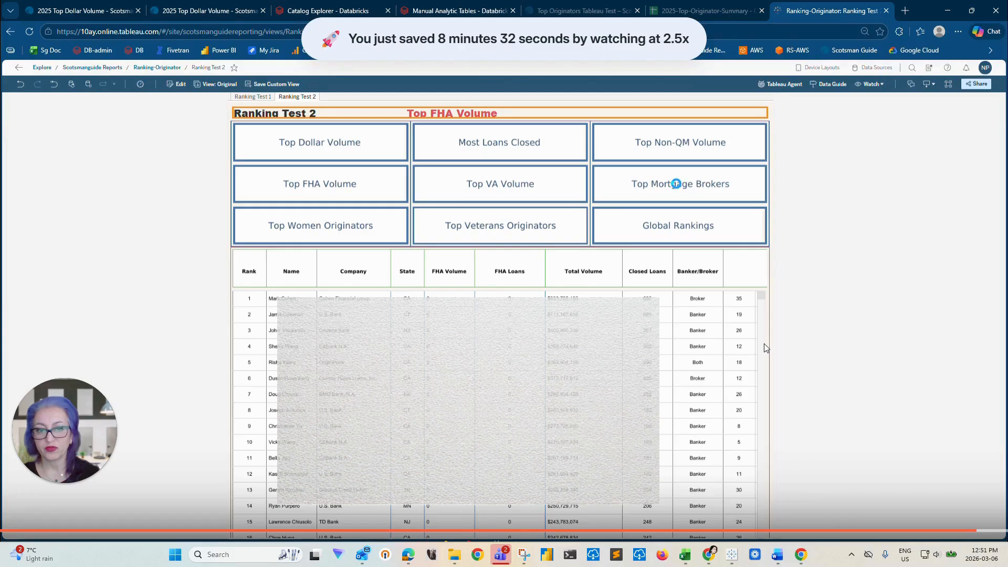
{"action": "left_click", "coordinate": [676, 183]}
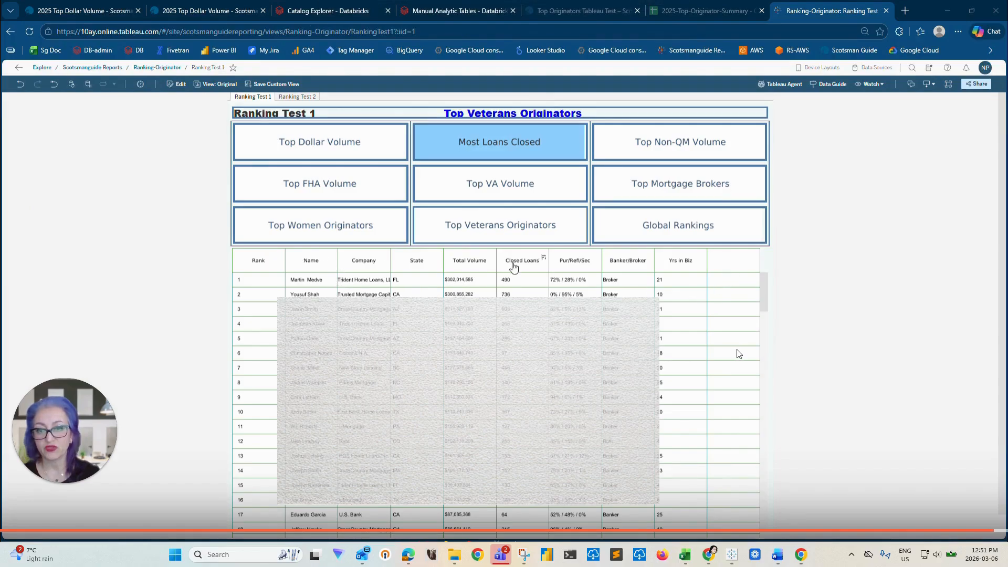
{"action": "left_click", "coordinate": [324, 151]}
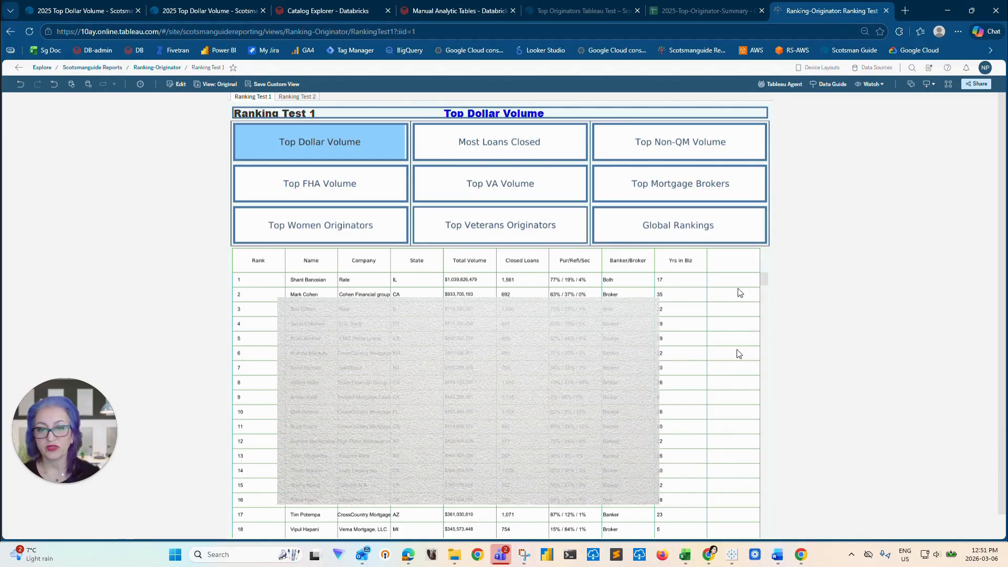
In the Ranking-Originator2 workbook, try the Top Dollar Volume, Top VA Volume, Top Mortgage Brokers and Global Rankings tiles on Ranking Test 2
{"action": "left_click", "coordinate": [277, 137]}
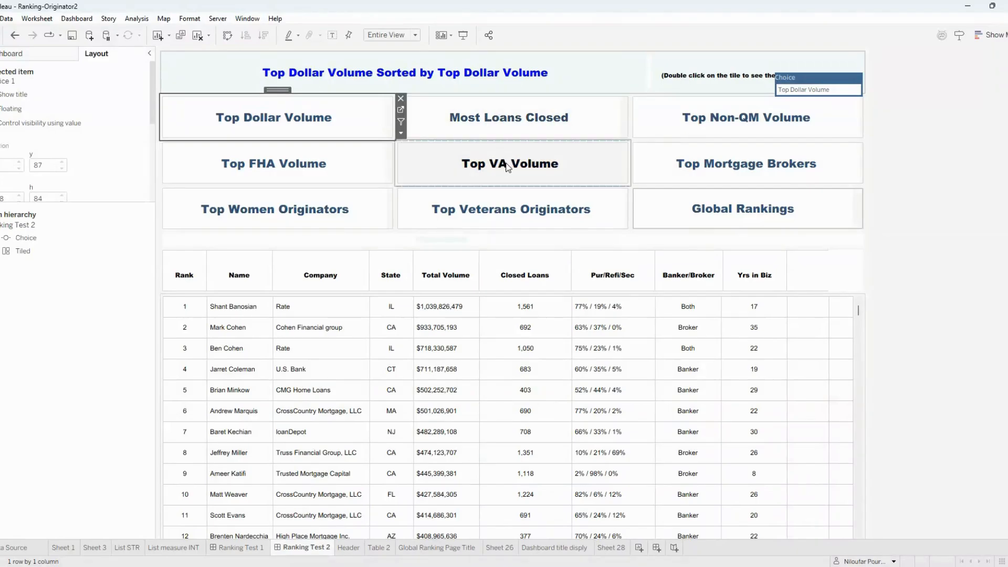
{"action": "left_click", "coordinate": [507, 166]}
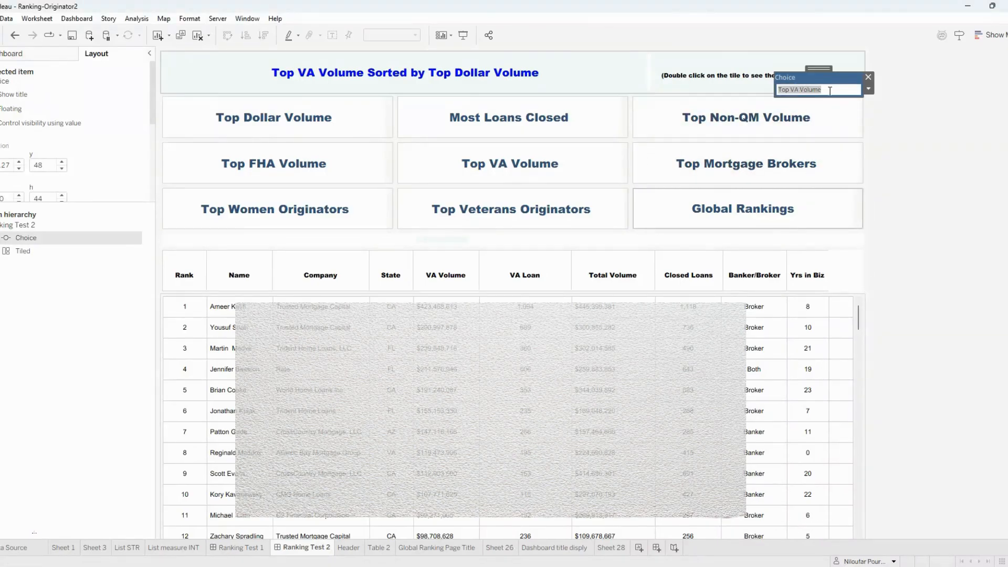
{"action": "left_click", "coordinate": [735, 173]}
{"action": "left_click", "coordinate": [735, 174]}
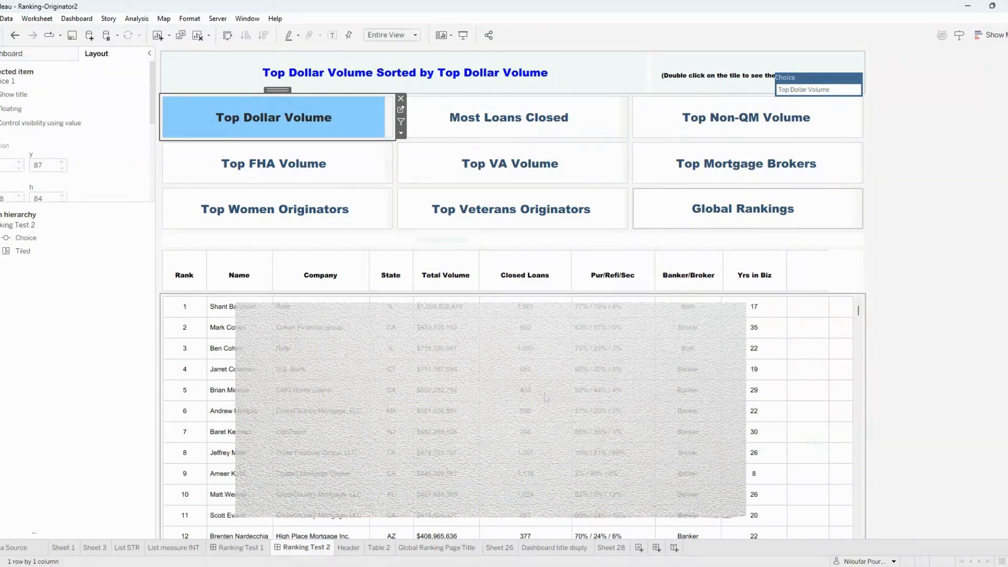
{"action": "left_click", "coordinate": [648, 222]}
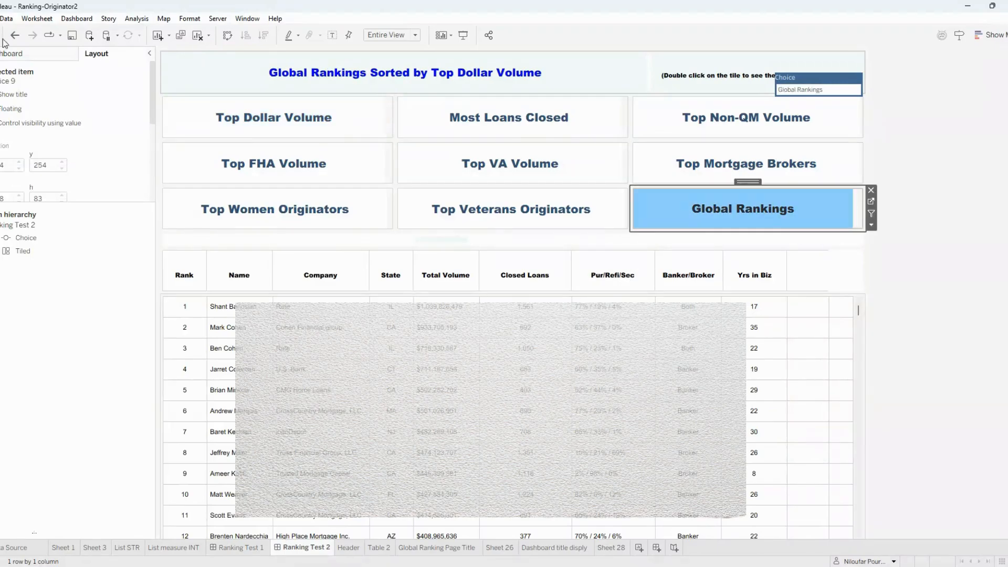
Expand the nested containers in the dashboard's item hierarchy and select the Top FHA Volume tile
{"action": "left_click", "coordinate": [0, 251]}
{"action": "left_click", "coordinate": [3, 266]}
{"action": "left_click", "coordinate": [14, 277]}
{"action": "left_click", "coordinate": [24, 291]}
{"action": "left_click", "coordinate": [36, 303]}
{"action": "left_click", "coordinate": [345, 172]}
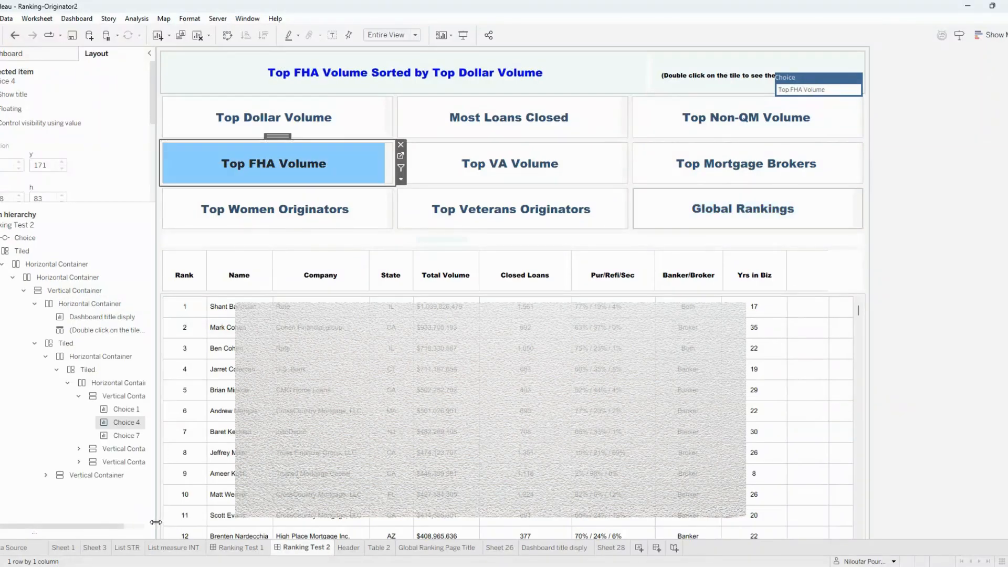
Examine how the Choice tile sheets are grouped into three vertical containers in the item hierarchy of Ranking Test 2
{"action": "left_click_drag", "start_coordinate": [156, 499], "coordinate": [268, 522]}
{"action": "left_click", "coordinate": [135, 434]}
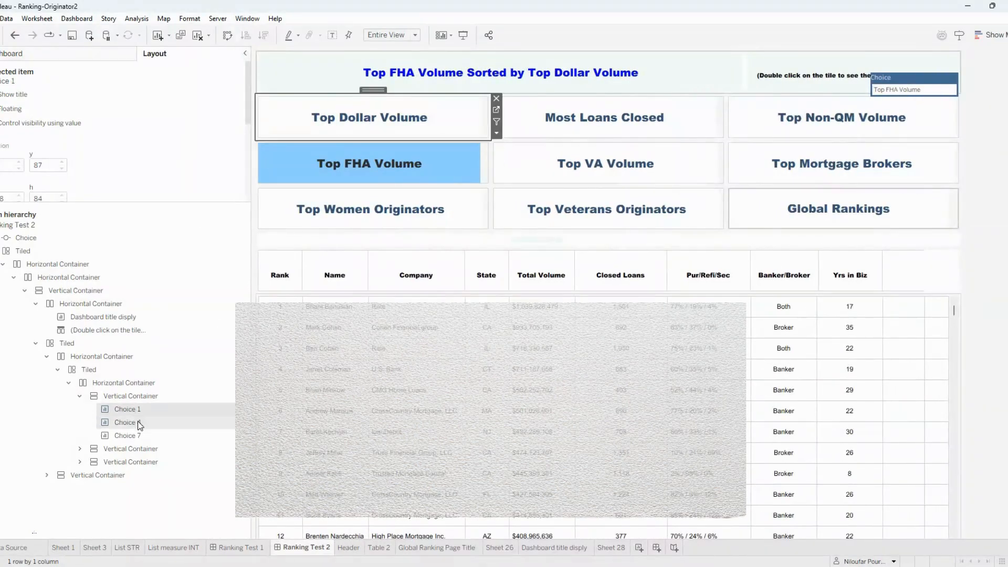
{"action": "left_click", "coordinate": [135, 396]}
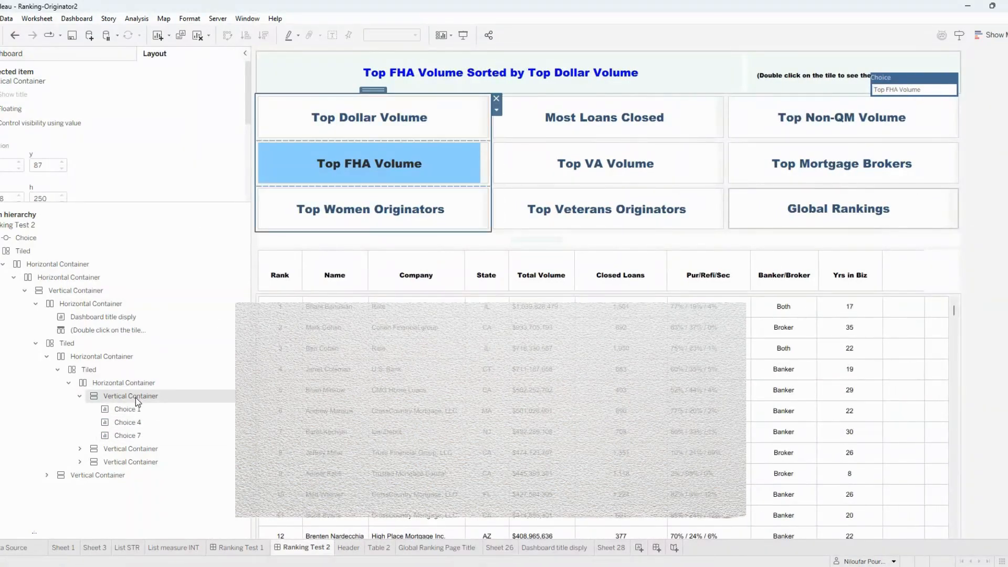
{"action": "left_click", "coordinate": [80, 448]}
{"action": "left_click", "coordinate": [127, 462]}
{"action": "left_click", "coordinate": [135, 474]}
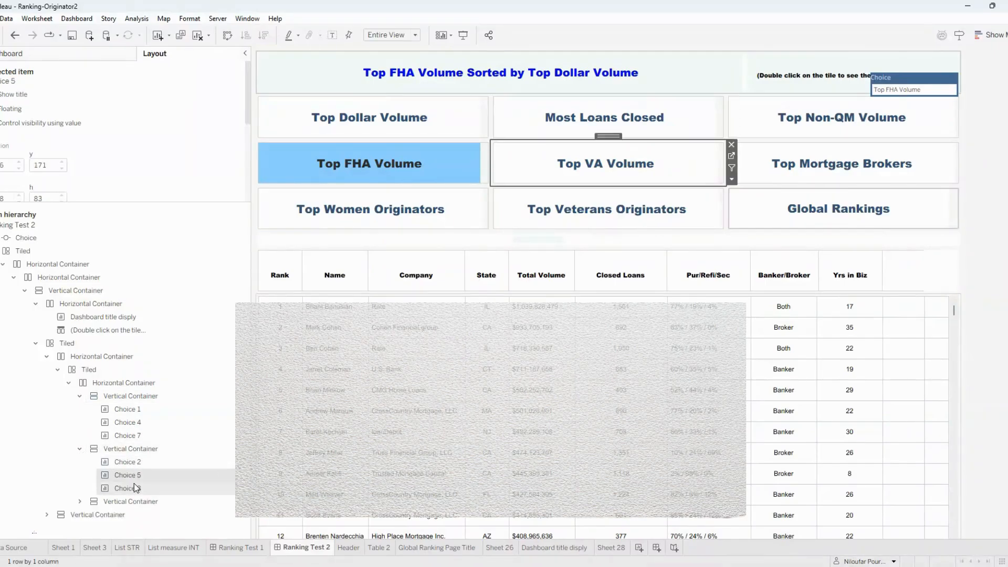
{"action": "left_click", "coordinate": [135, 489]}
{"action": "left_click", "coordinate": [80, 501]}
{"action": "scroll", "coordinate": [136, 476], "scroll_direction": "down", "scroll_amount": 2}
{"action": "left_click", "coordinate": [136, 477]}
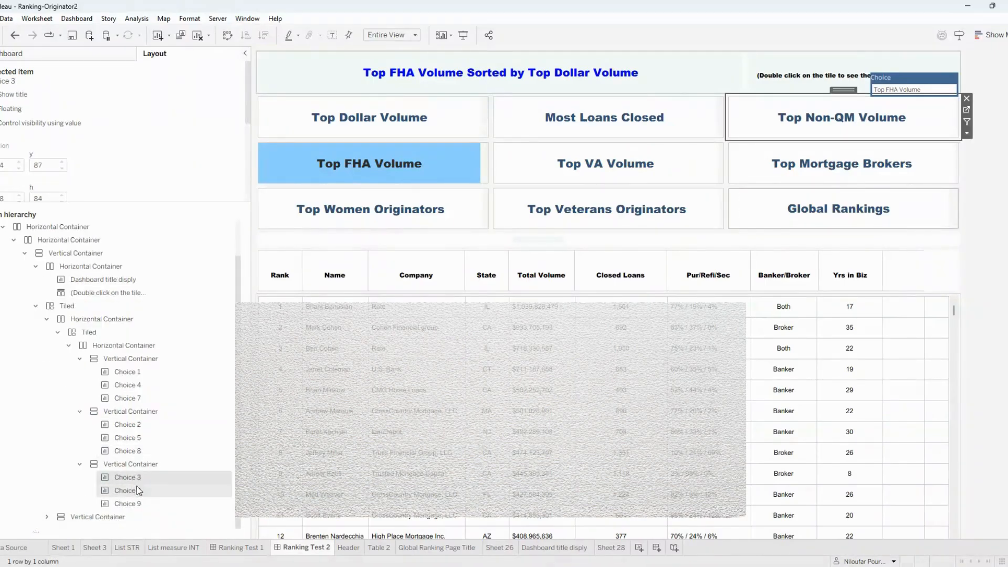
Switch the Ranking Test 2 dashboard to the Global Rankings view using its tile
{"action": "left_click", "coordinate": [822, 211]}
{"action": "left_click", "coordinate": [822, 211]}
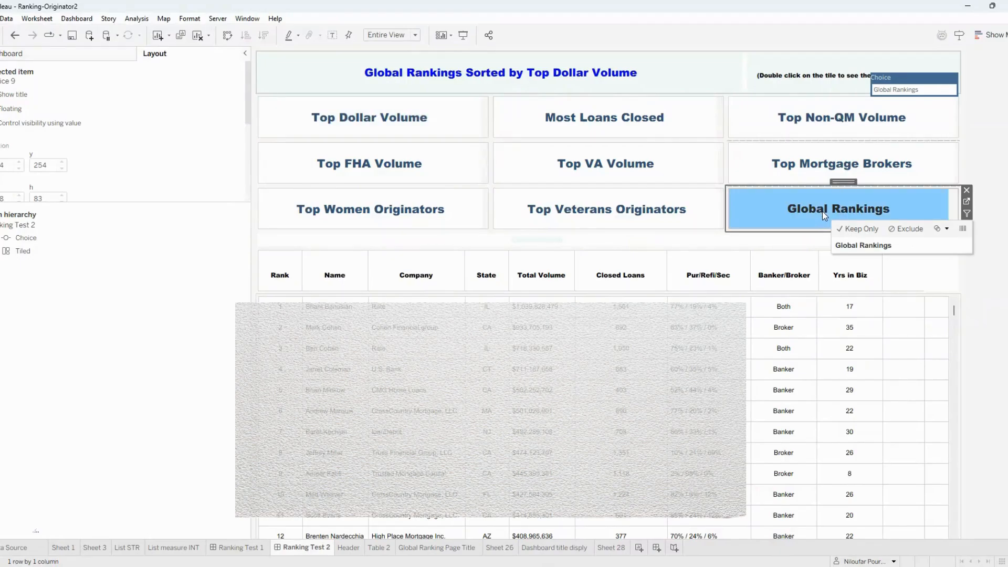
{"action": "left_click", "coordinate": [822, 211]}
{"action": "left_click", "coordinate": [822, 211]}
{"action": "left_click", "coordinate": [822, 211]}
{"action": "left_click", "coordinate": [822, 211]}
{"action": "left_click", "coordinate": [822, 211]}
{"action": "left_click", "coordinate": [823, 211]}
{"action": "left_click", "coordinate": [822, 211]}
{"action": "left_click", "coordinate": [822, 211]}
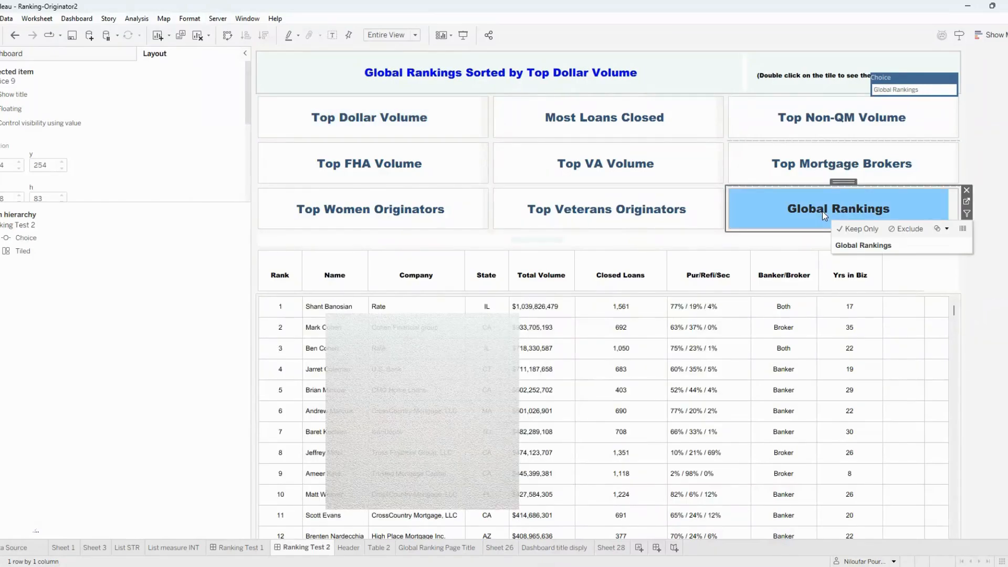
{"action": "double_click", "coordinate": [822, 211]}
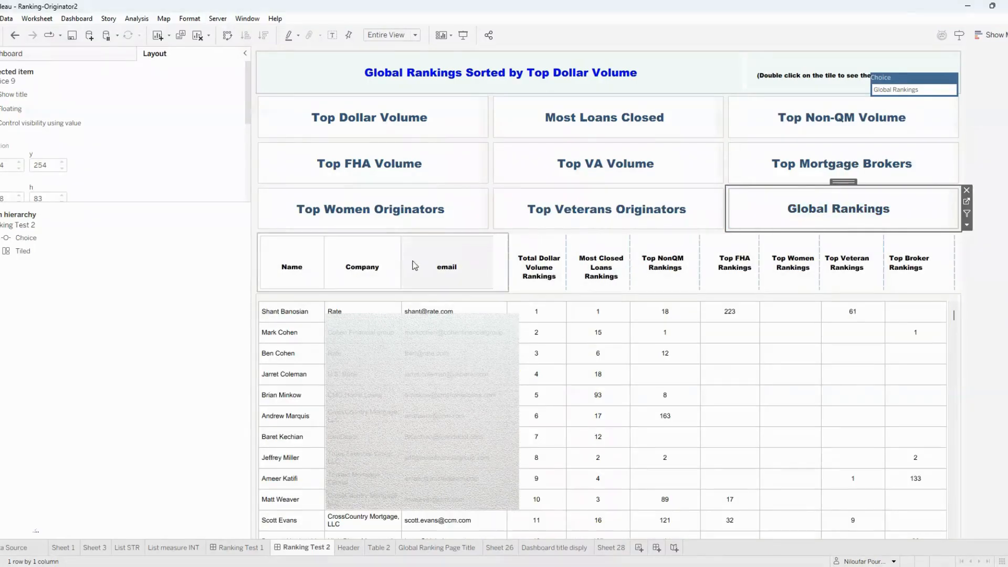
Try sorting the Global Rankings table by Most Closed Loans, Top NonQM, Top FHA and Top Women Rankings from its column headers
{"action": "left_click", "coordinate": [572, 76]}
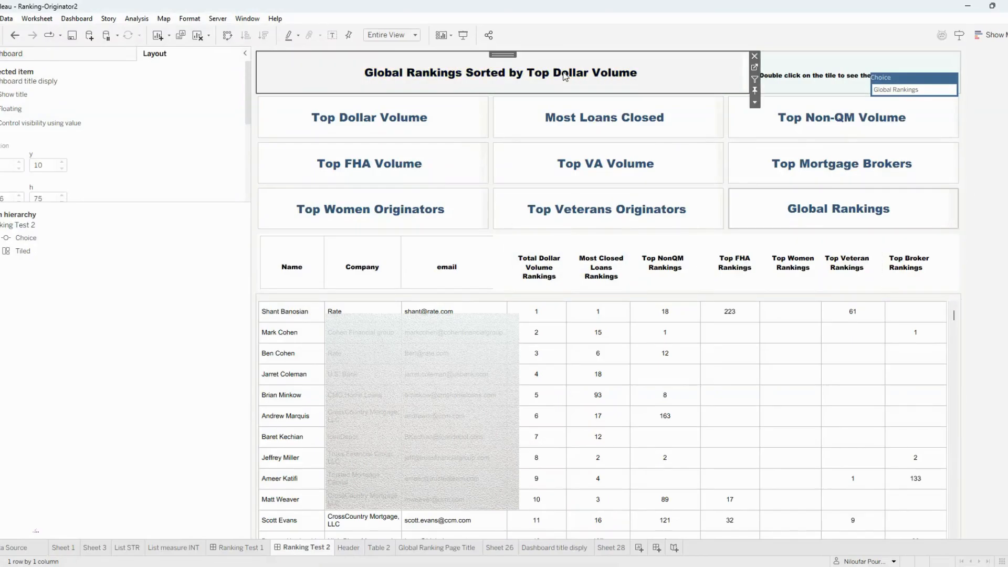
{"action": "left_click", "coordinate": [628, 287]}
{"action": "left_click", "coordinate": [609, 278]}
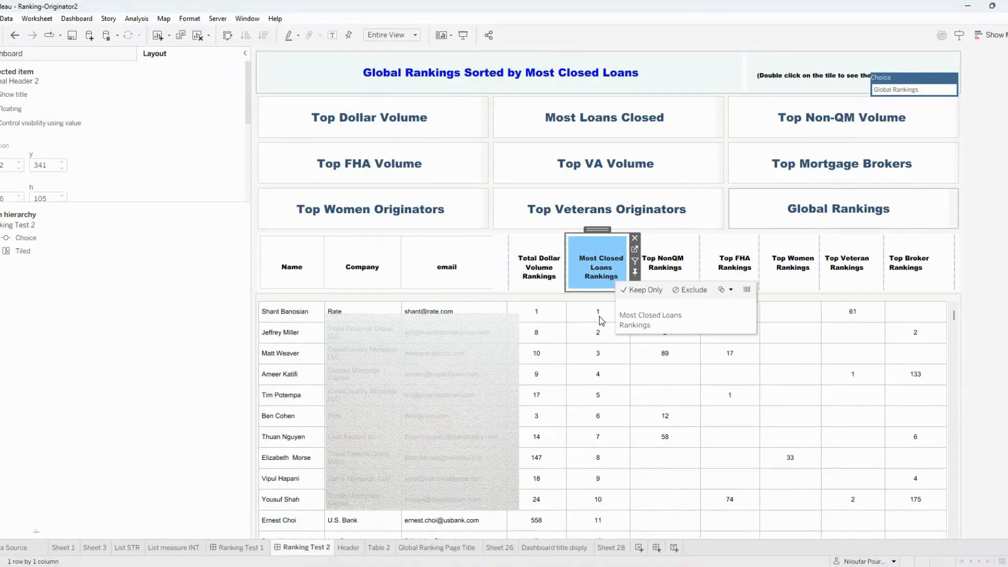
{"action": "left_click", "coordinate": [604, 279]}
{"action": "left_click", "coordinate": [675, 264]}
{"action": "left_click", "coordinate": [675, 263]}
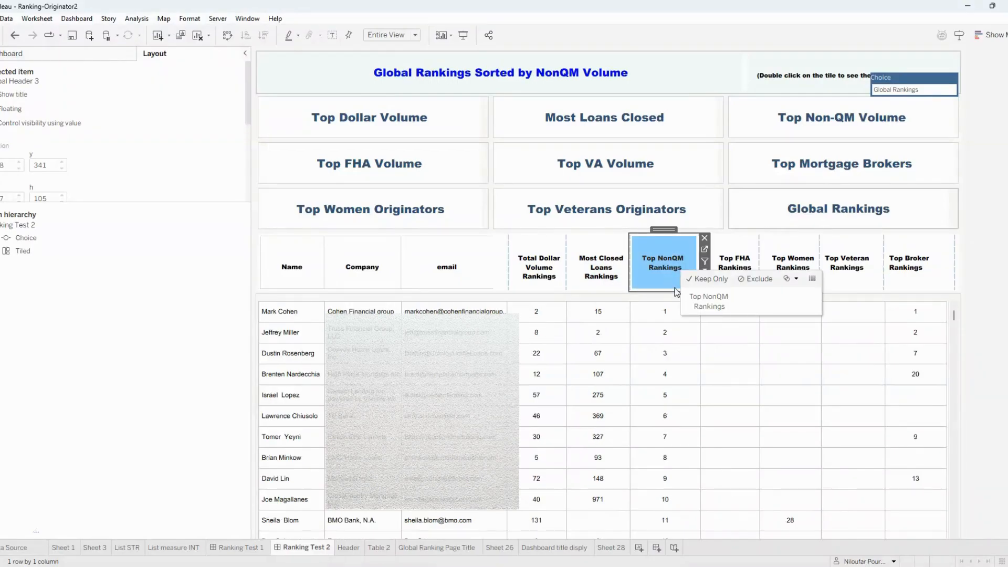
{"action": "left_click", "coordinate": [739, 267]}
{"action": "left_click", "coordinate": [739, 267]}
{"action": "left_click", "coordinate": [795, 273]}
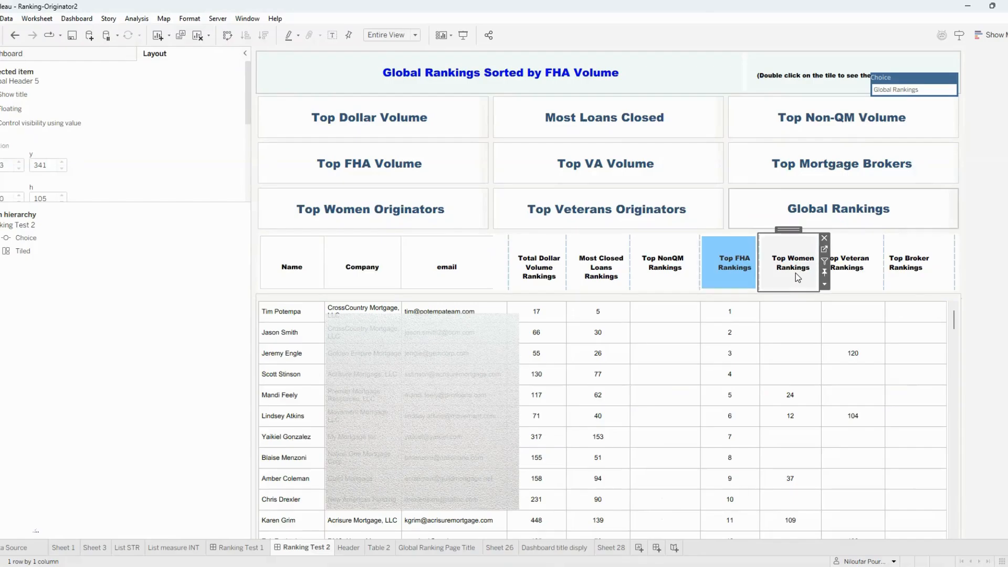
{"action": "left_click", "coordinate": [795, 273]}
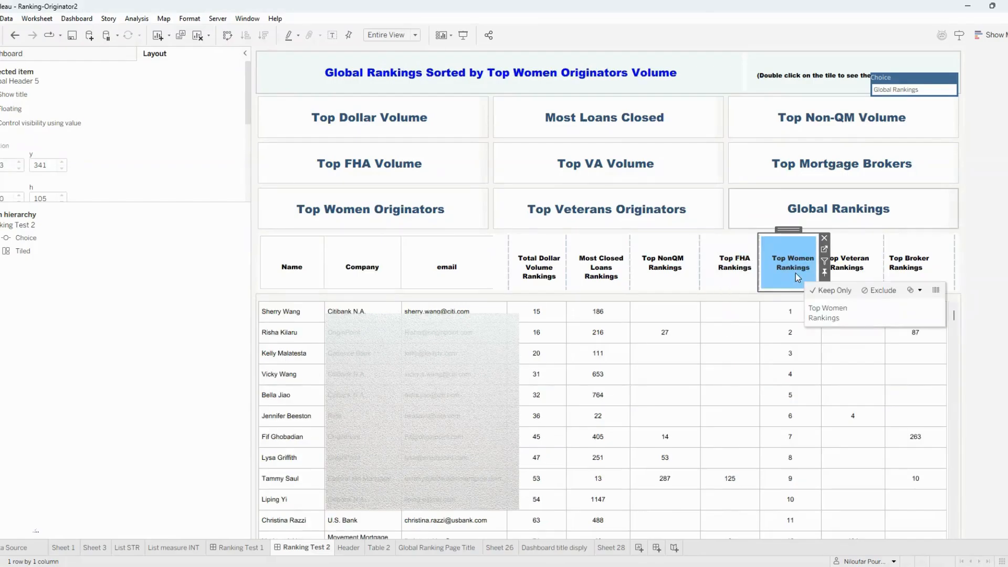
Try the Name, email and Most Closed Loans headers and find their horizontal container inside the HEADER Container in the item hierarchy
{"action": "left_click", "coordinate": [268, 273]}
{"action": "left_click", "coordinate": [292, 267]}
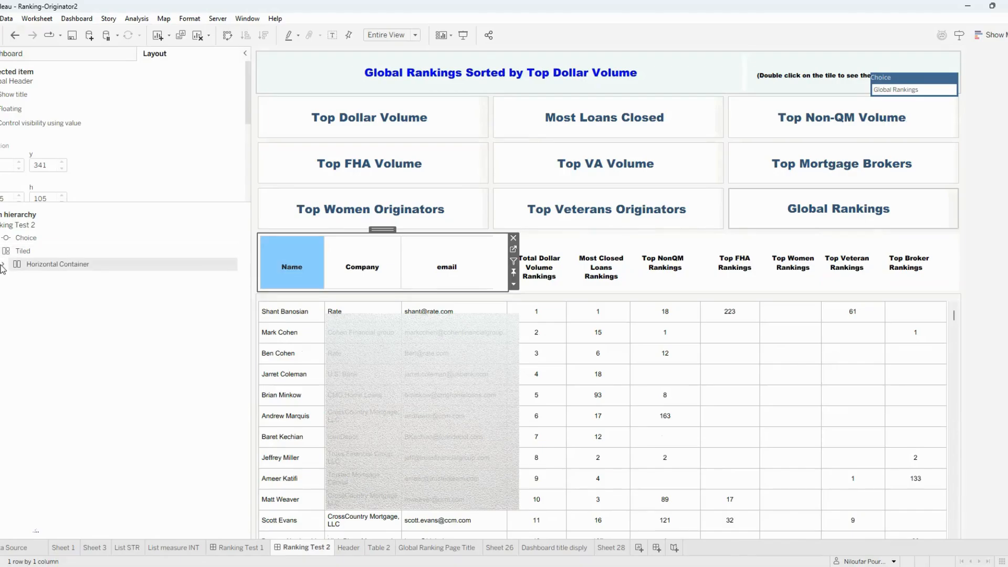
{"action": "left_click", "coordinate": [429, 269]}
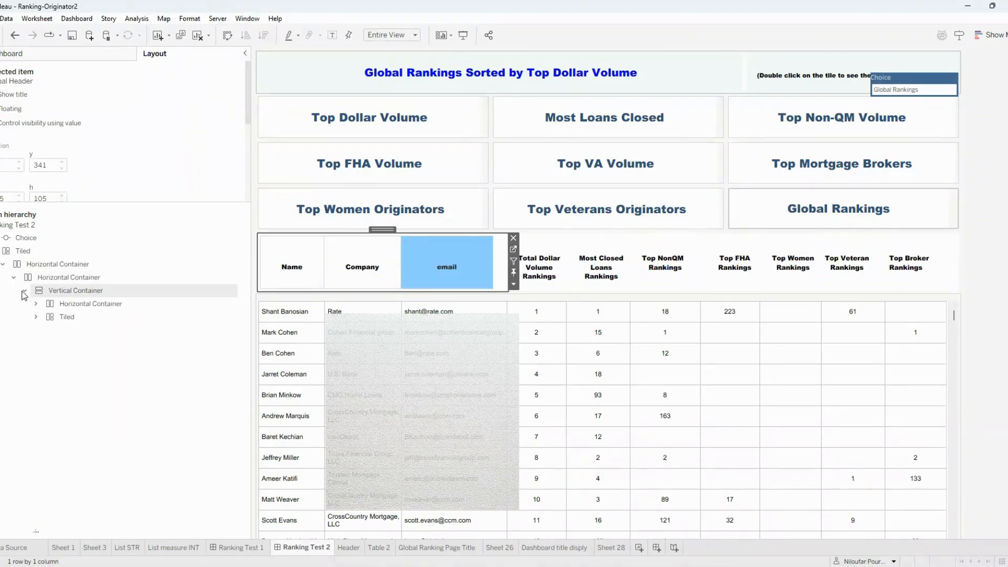
{"action": "left_click", "coordinate": [599, 265]}
{"action": "left_click", "coordinate": [599, 265]}
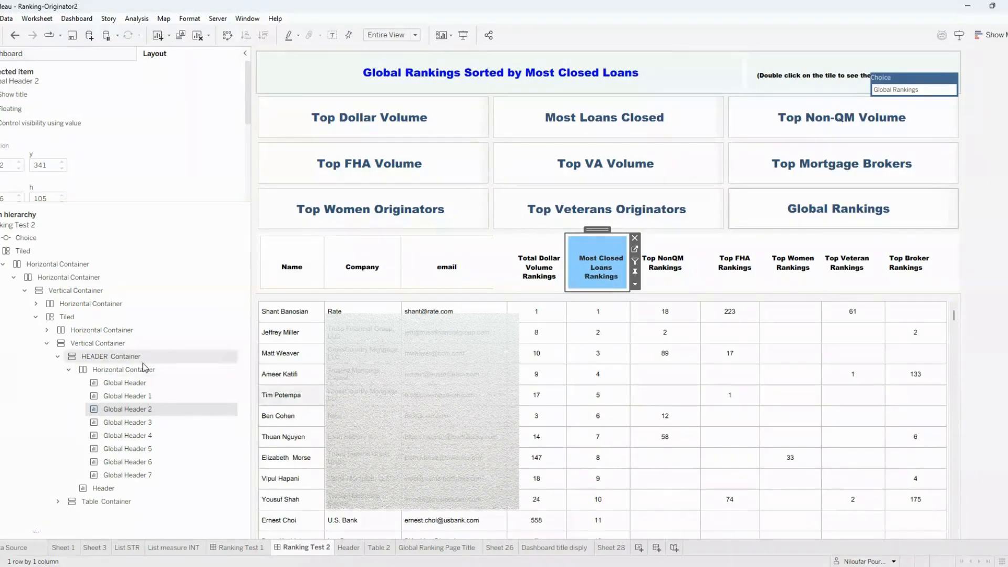
{"action": "left_click", "coordinate": [136, 370]}
Re-sort the Global Rankings table by Top NonQM, Top FHA and Top Women Rankings in turn
{"action": "left_click", "coordinate": [664, 265]}
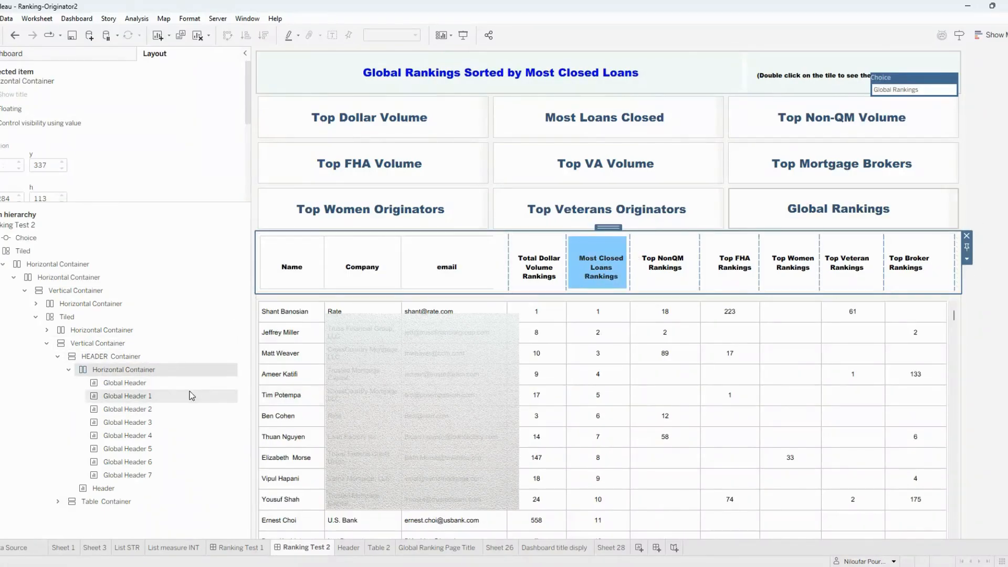
{"action": "left_click", "coordinate": [664, 265]}
{"action": "left_click", "coordinate": [741, 267]}
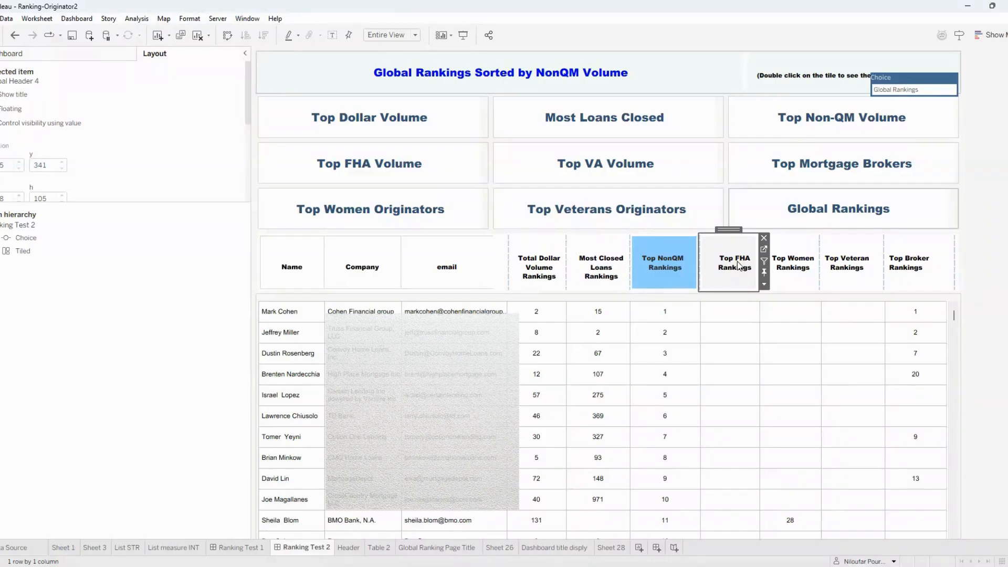
{"action": "left_click", "coordinate": [737, 266]}
{"action": "left_click", "coordinate": [796, 277]}
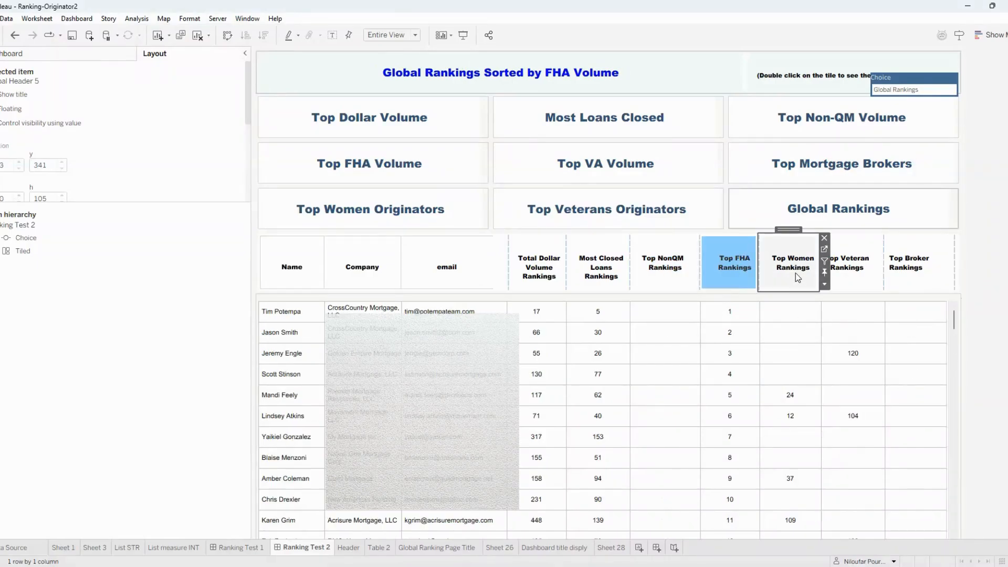
{"action": "left_click", "coordinate": [795, 273]}
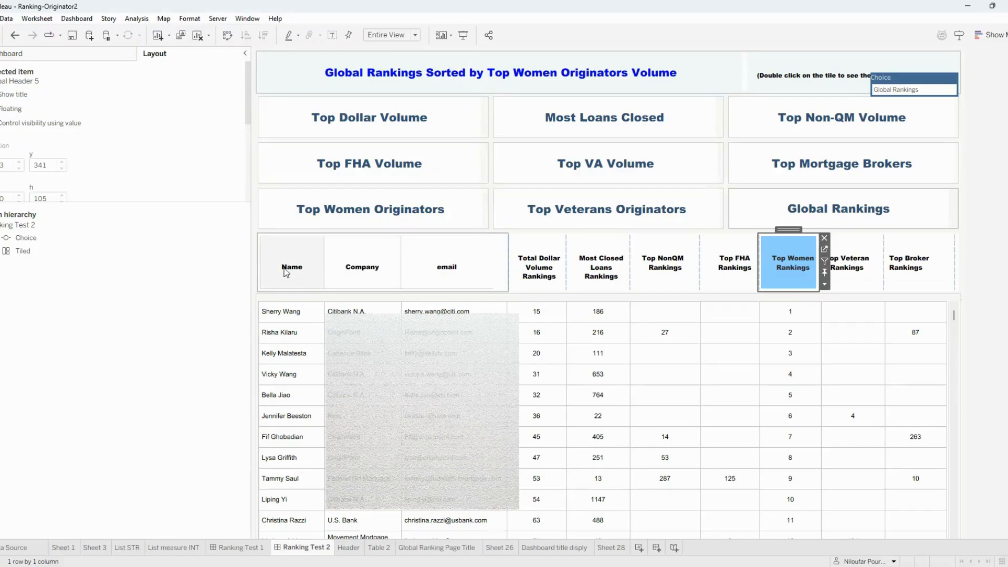
Sort Global Rankings by Top Dollar Volume and by Most Closed Loans, and select the horizontal container holding the Global Header sheets
{"action": "left_click", "coordinate": [269, 273]}
{"action": "left_click", "coordinate": [291, 267]}
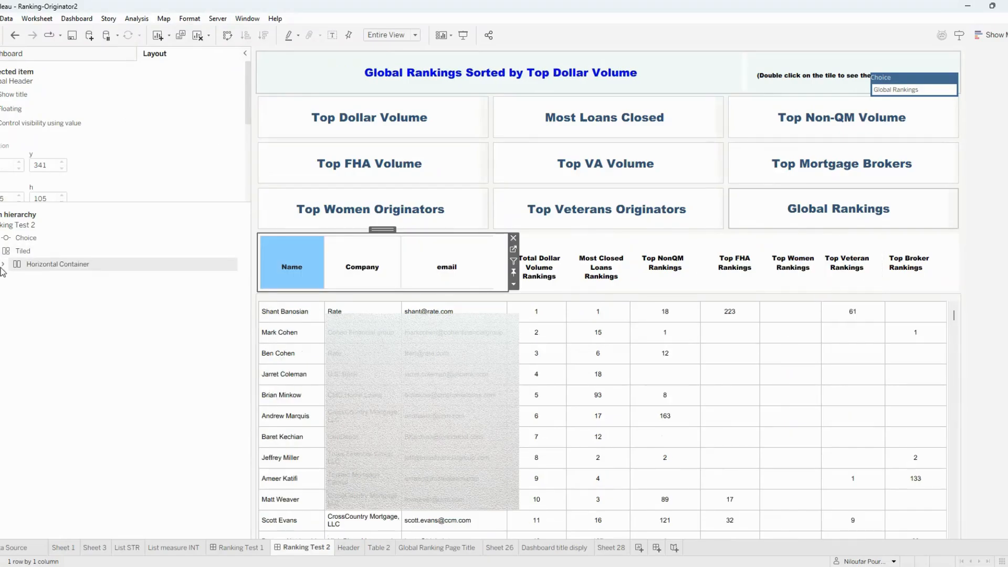
{"action": "left_click", "coordinate": [426, 268]}
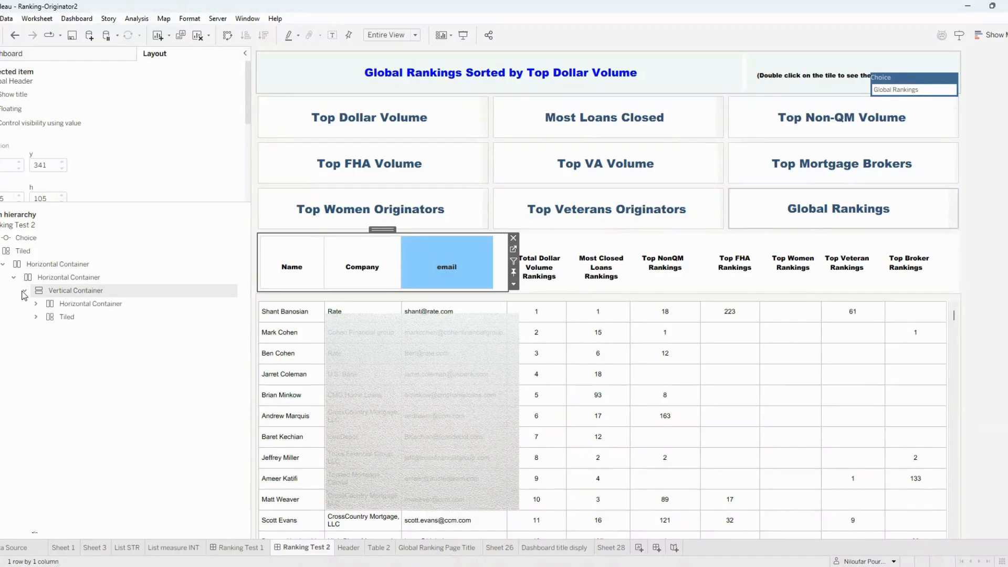
{"action": "left_click", "coordinate": [598, 267]}
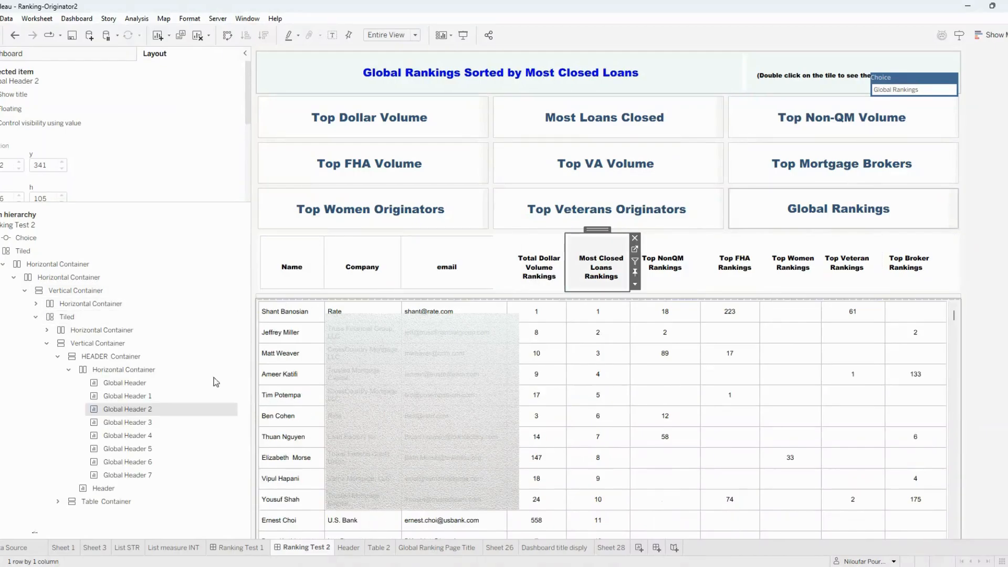
{"action": "left_click", "coordinate": [135, 370]}
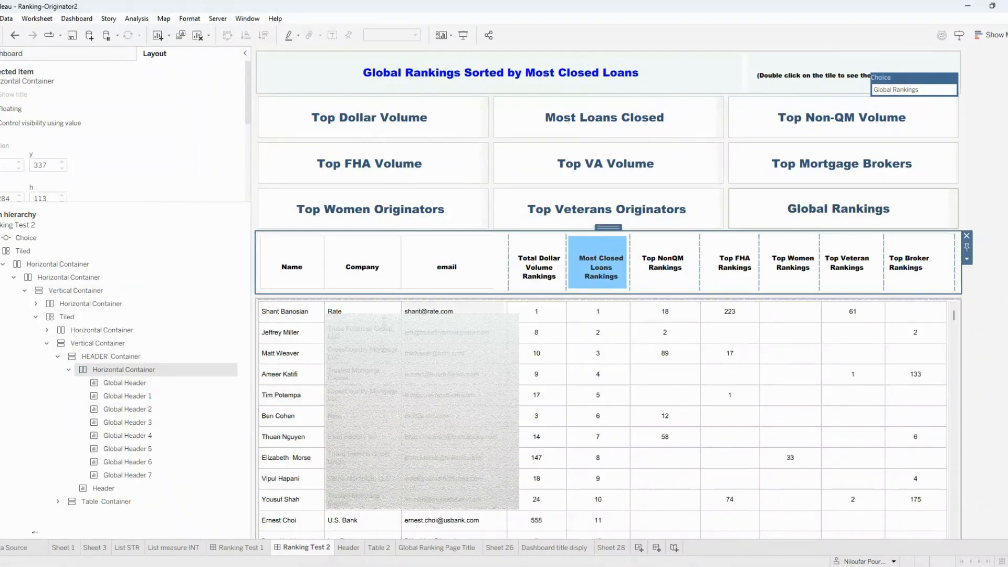
Open the Global Header and Global Header 1 worksheets from the dashboard to examine their fields, returning to Ranking Test 2 each time
{"action": "left_click", "coordinate": [125, 385]}
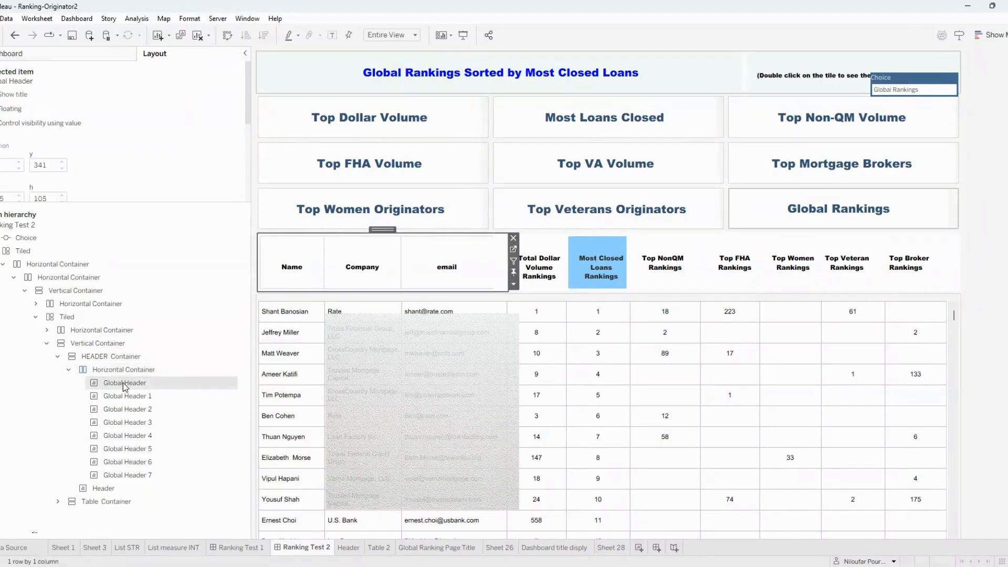
{"action": "left_click", "coordinate": [513, 249]}
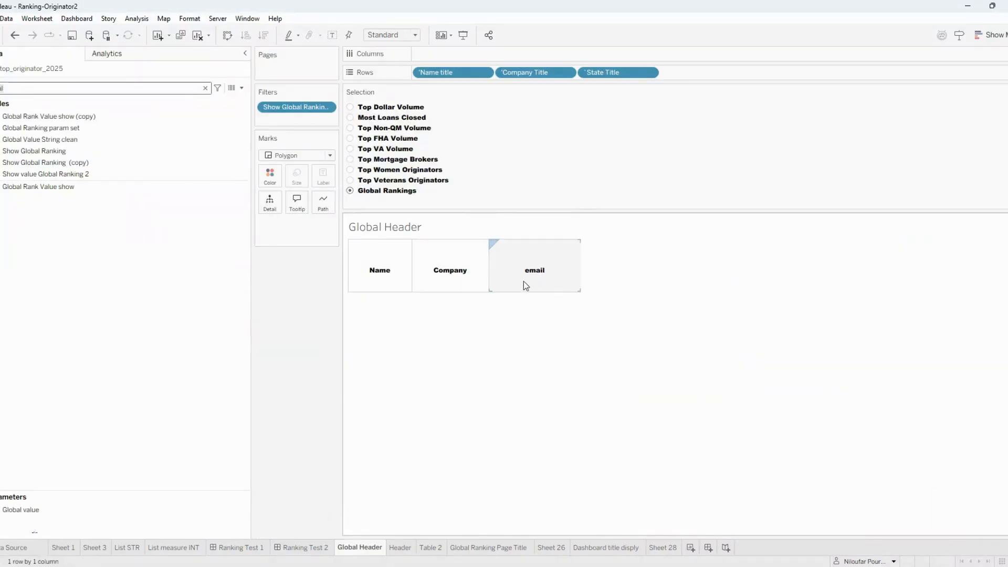
{"action": "left_click", "coordinate": [310, 548]}
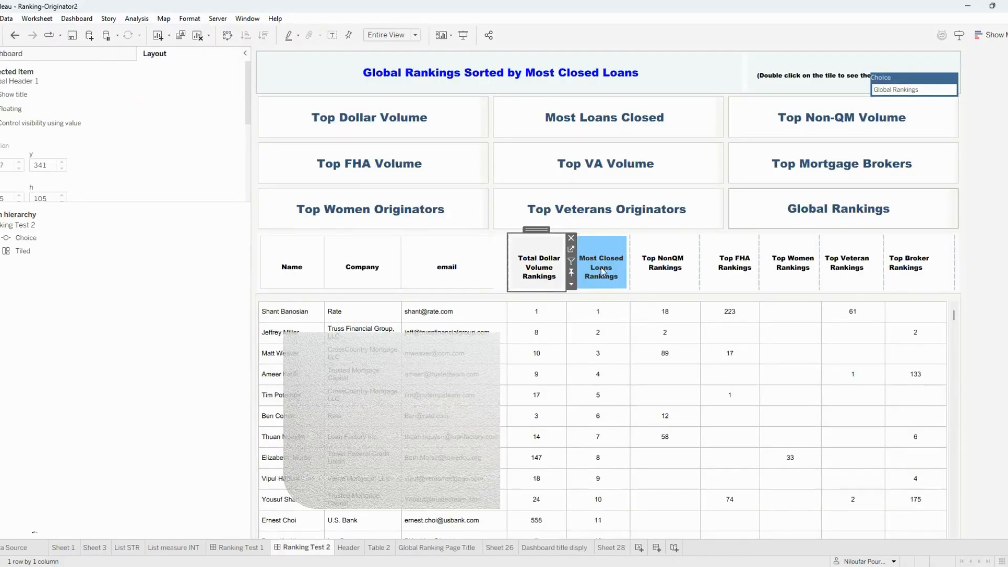
{"action": "left_click", "coordinate": [572, 251]}
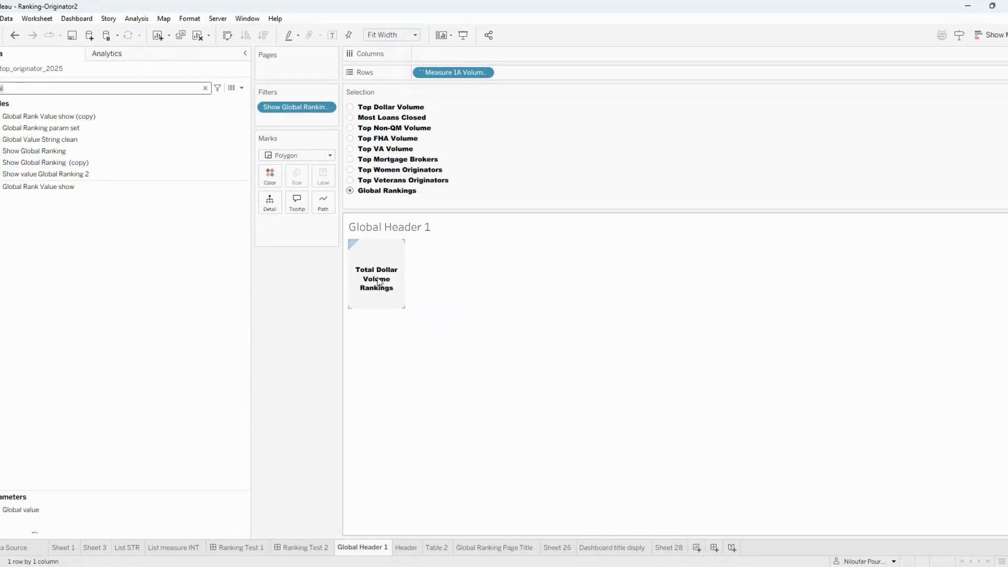
{"action": "left_click", "coordinate": [319, 547]}
On the Table 2 sheet, hide the header of the first Global Value row field and select the Global Rank Value show field
{"action": "scroll", "coordinate": [318, 196], "scroll_direction": "up", "scroll_amount": 10}
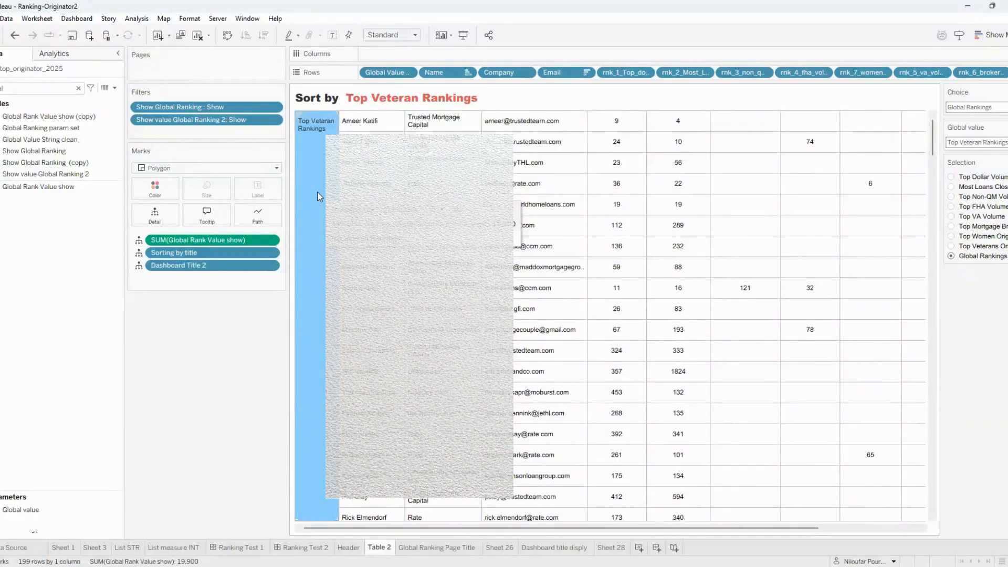
{"action": "left_click", "coordinate": [409, 72]}
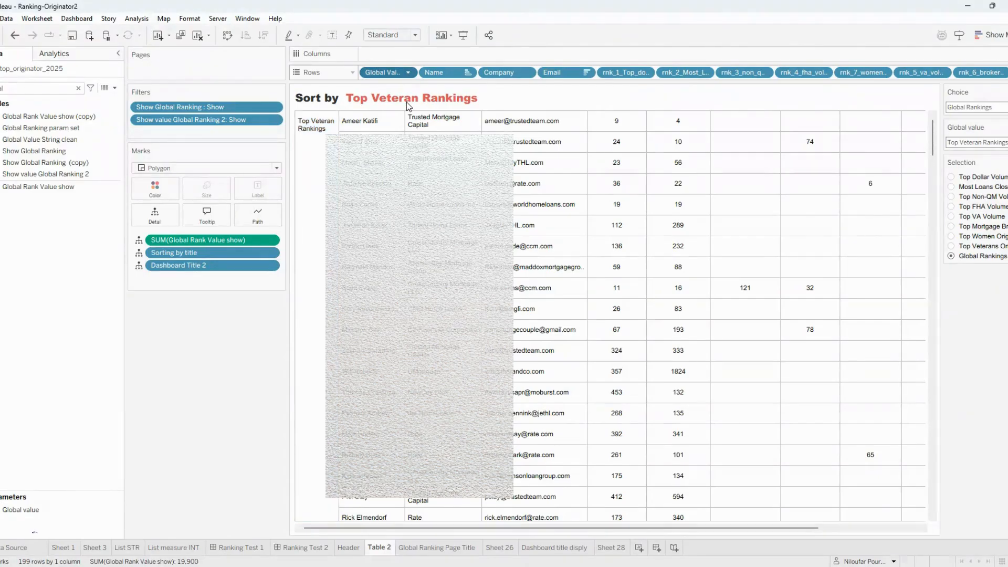
{"action": "left_click", "coordinate": [402, 168]}
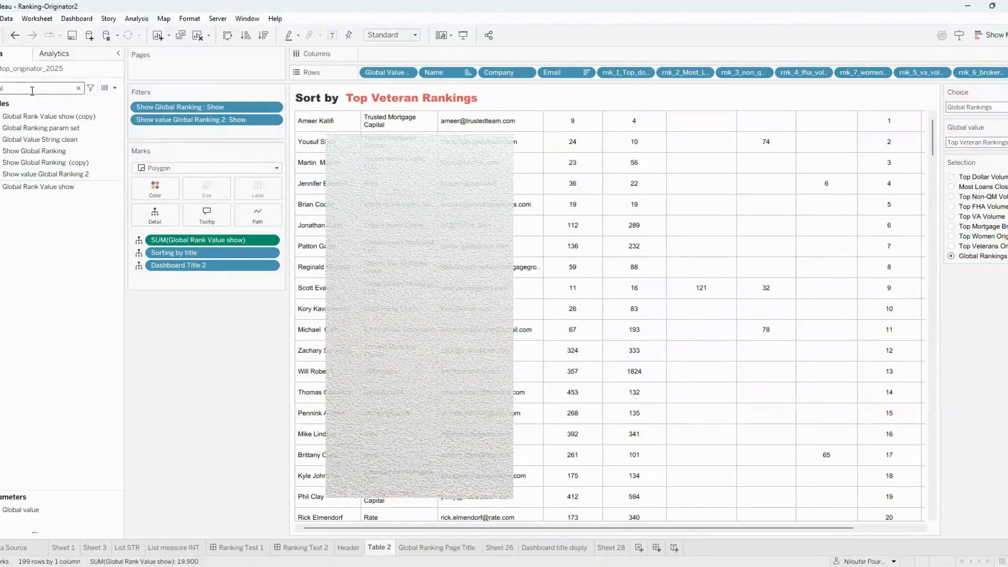
{"action": "left_click", "coordinate": [54, 190]}
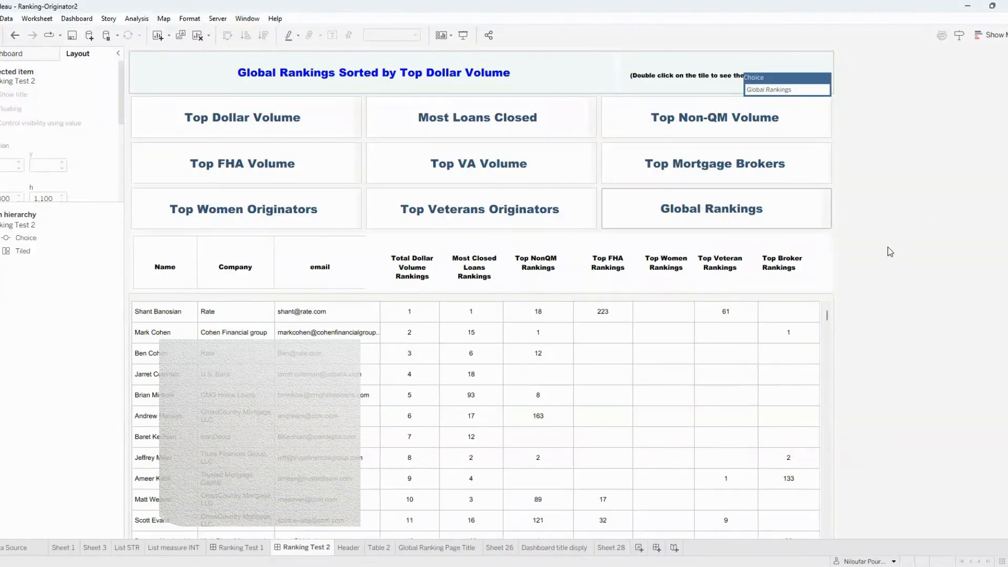
Expand the Ranking Test 2 item hierarchy to the Global Header sheets and select their horizontal container and the enclosing HEADER Container
{"action": "left_click", "coordinate": [0, 252]}
{"action": "left_click", "coordinate": [2, 265]}
{"action": "left_click", "coordinate": [14, 278]}
{"action": "left_click", "coordinate": [24, 292]}
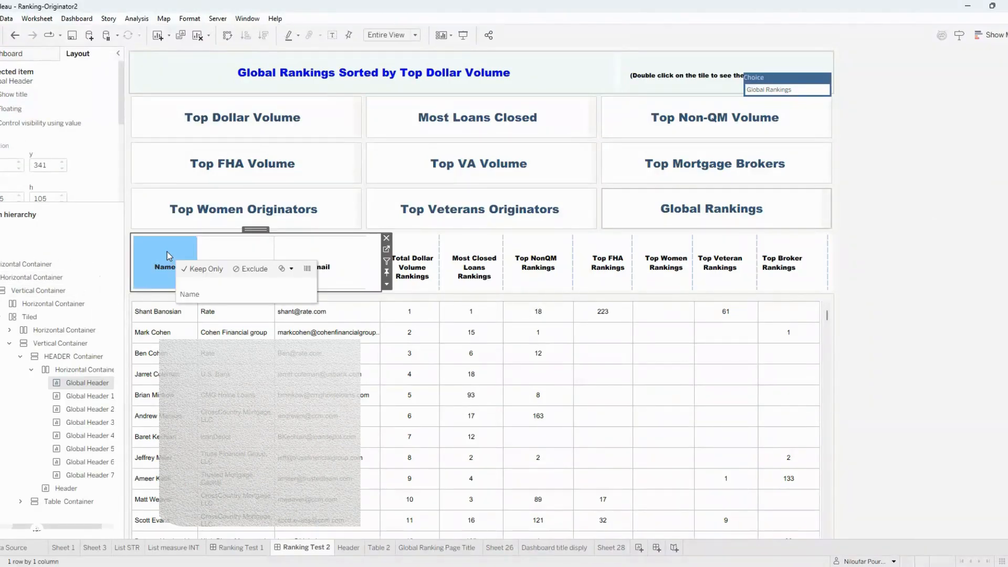
{"action": "left_click", "coordinate": [81, 369]}
{"action": "left_click", "coordinate": [78, 357]}
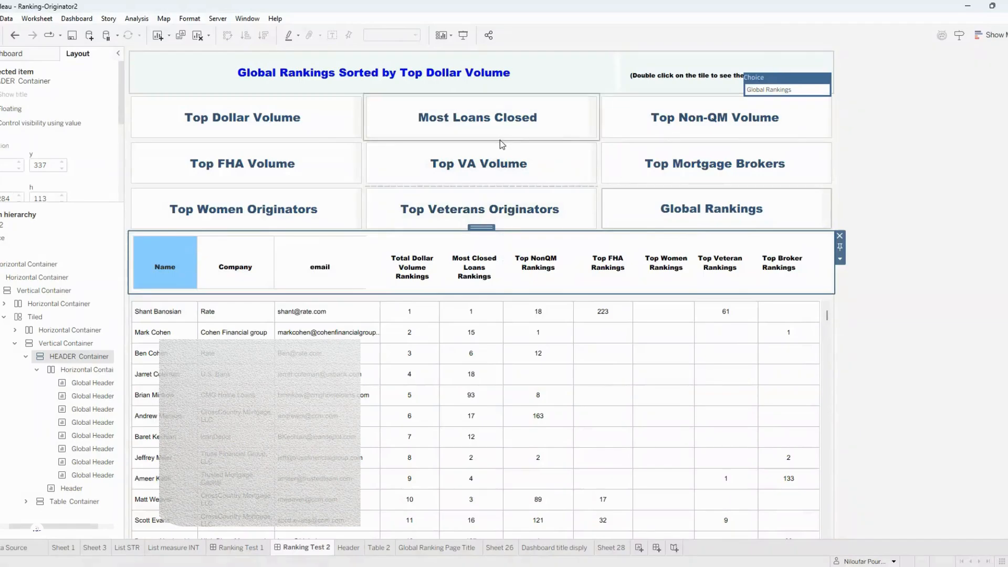
Switch to the Most Loans Closed ranking and select the Name title in its Header sheet
{"action": "left_click", "coordinate": [500, 125]}
{"action": "left_click", "coordinate": [500, 124]}
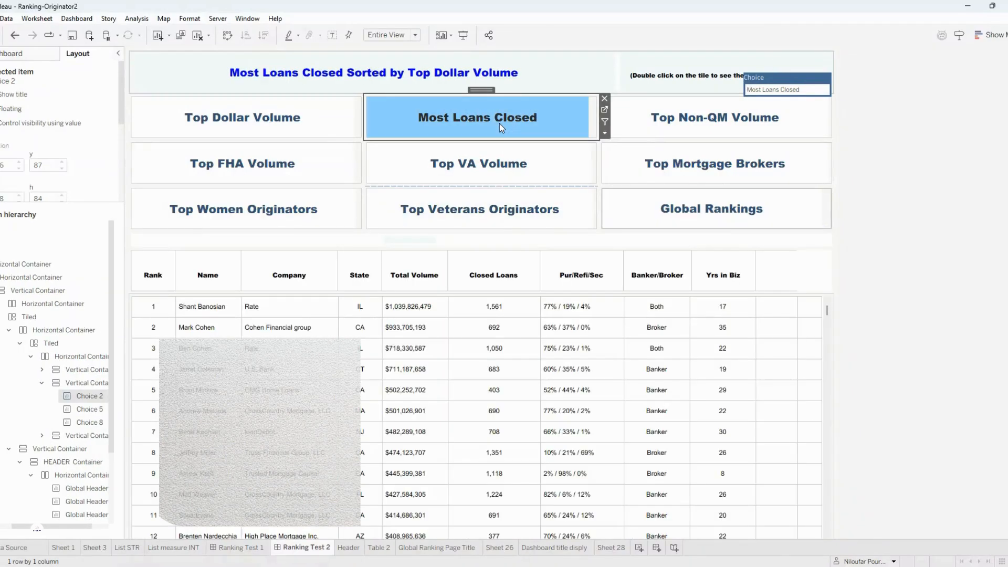
{"action": "left_click", "coordinate": [177, 265]}
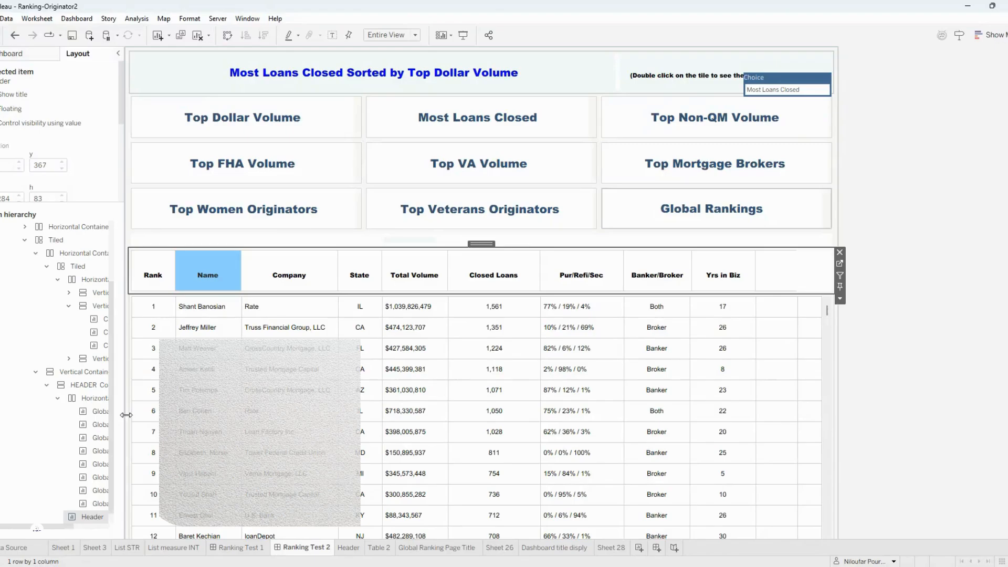
Widen the layout pane to inspect the HEADER Container, Table and Table 2 in the item hierarchy, and narrow the pane again
{"action": "left_click_drag", "start_coordinate": [125, 414], "coordinate": [252, 416]}
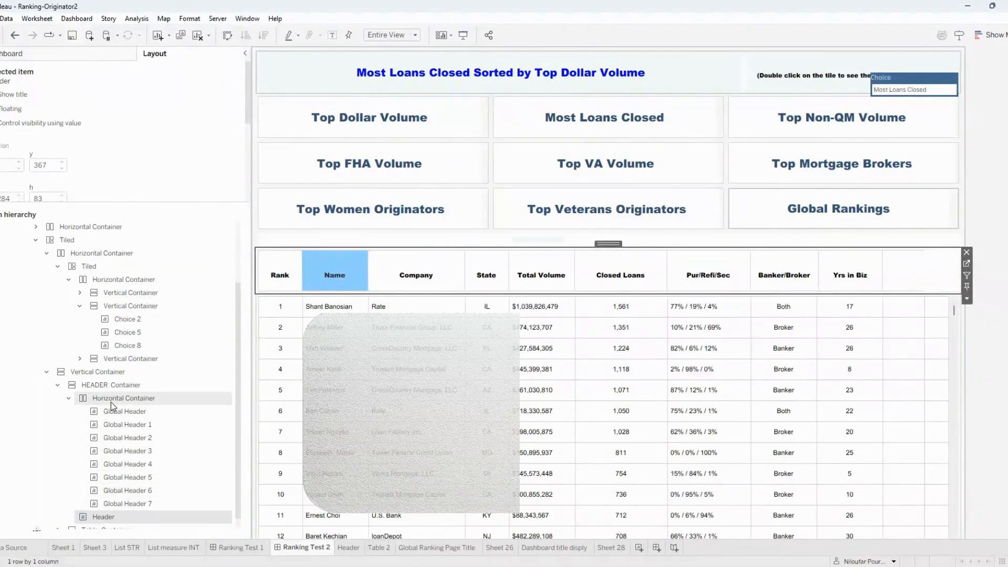
{"action": "left_click", "coordinate": [113, 386]}
{"action": "scroll", "coordinate": [958, 369], "scroll_direction": "down", "scroll_amount": 5}
{"action": "left_click", "coordinate": [958, 370]}
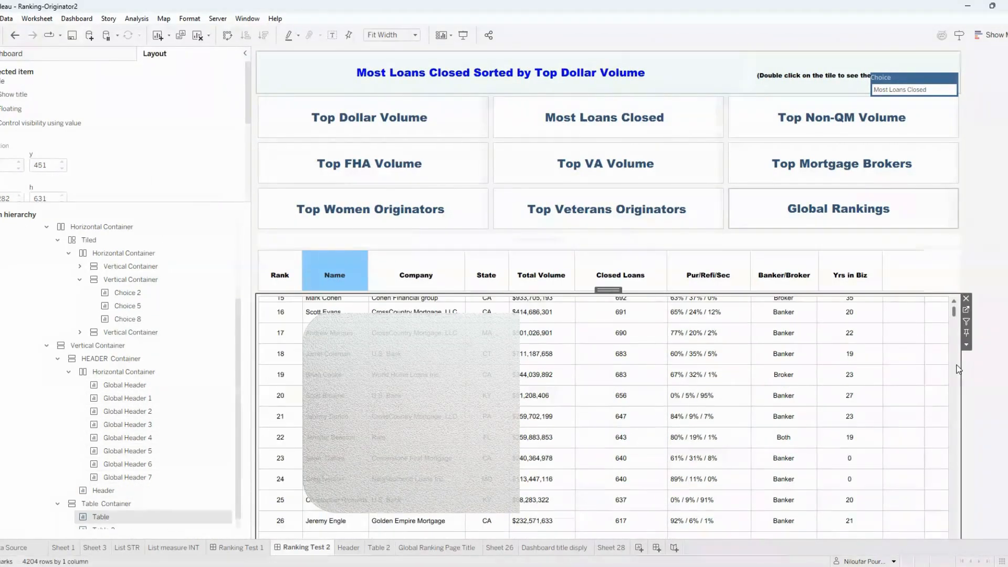
{"action": "scroll", "coordinate": [216, 502], "scroll_direction": "down", "scroll_amount": 1}
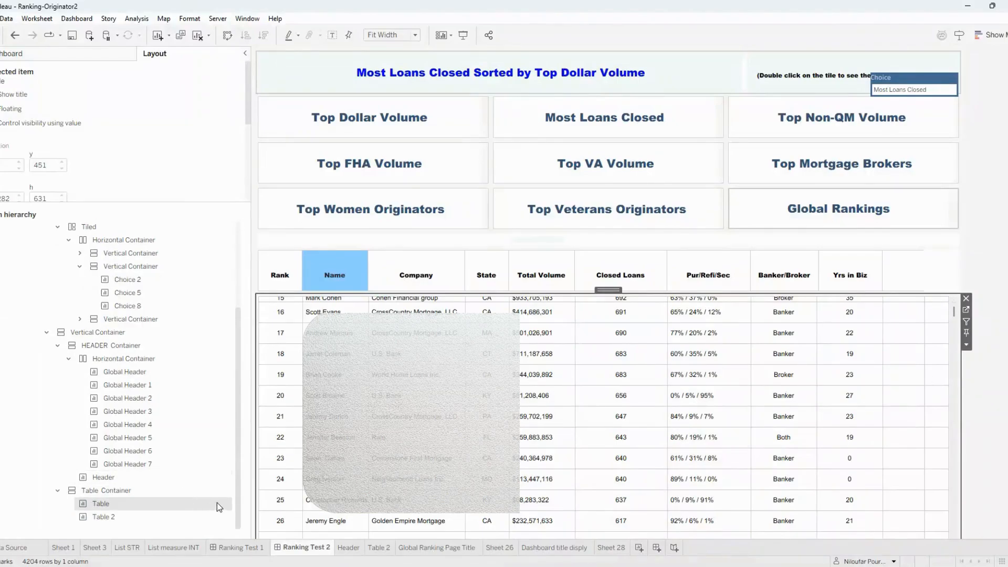
{"action": "left_click", "coordinate": [117, 518]}
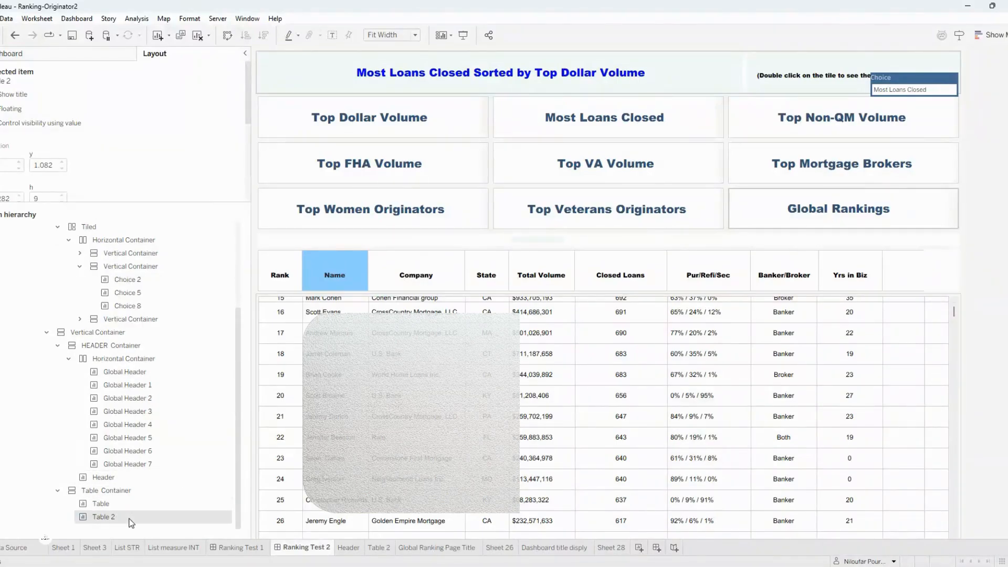
{"action": "left_click_drag", "start_coordinate": [250, 459], "coordinate": [116, 468]}
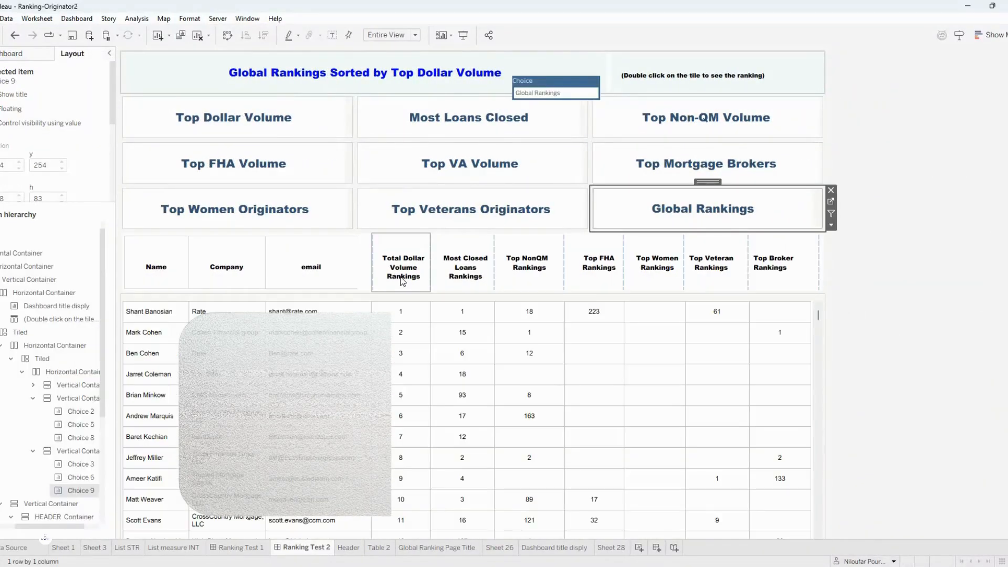
In the Global Rankings view, select the Total Dollar Volume Rankings header and sort the table by Most Closed Loans through its header
{"action": "left_click", "coordinate": [403, 273]}
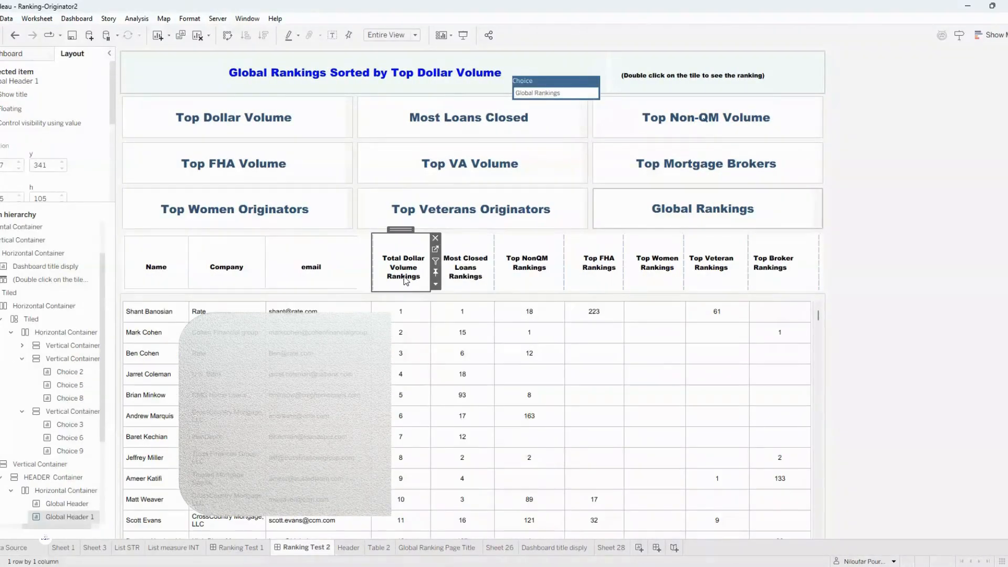
{"action": "left_click", "coordinate": [475, 278]}
{"action": "left_click", "coordinate": [475, 278]}
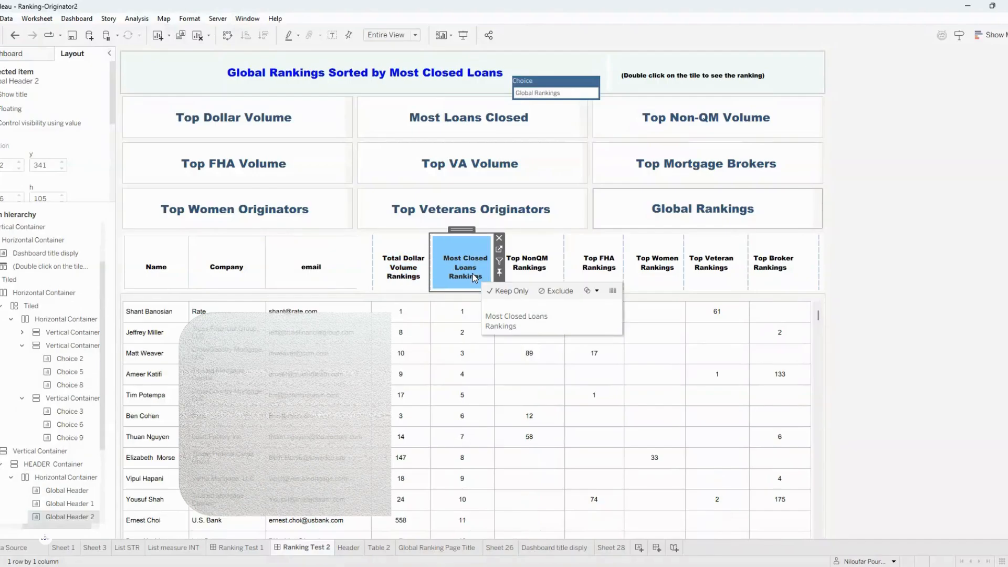
{"action": "left_click", "coordinate": [475, 278]}
{"action": "left_click", "coordinate": [475, 278]}
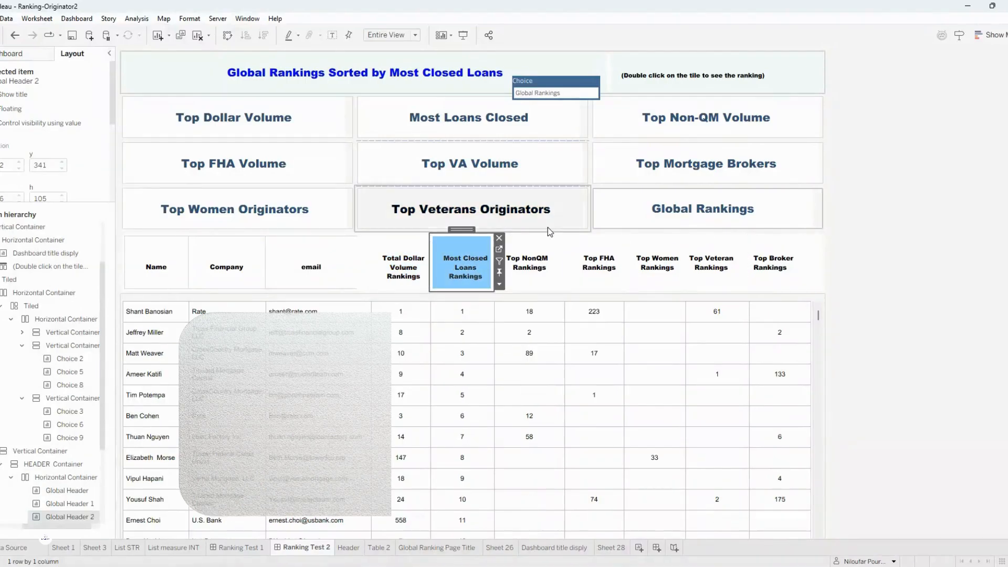
Open the dashboard title's worksheet, search its fields for "title" and select the Dashboard title 0 row field
{"action": "left_click", "coordinate": [455, 83]}
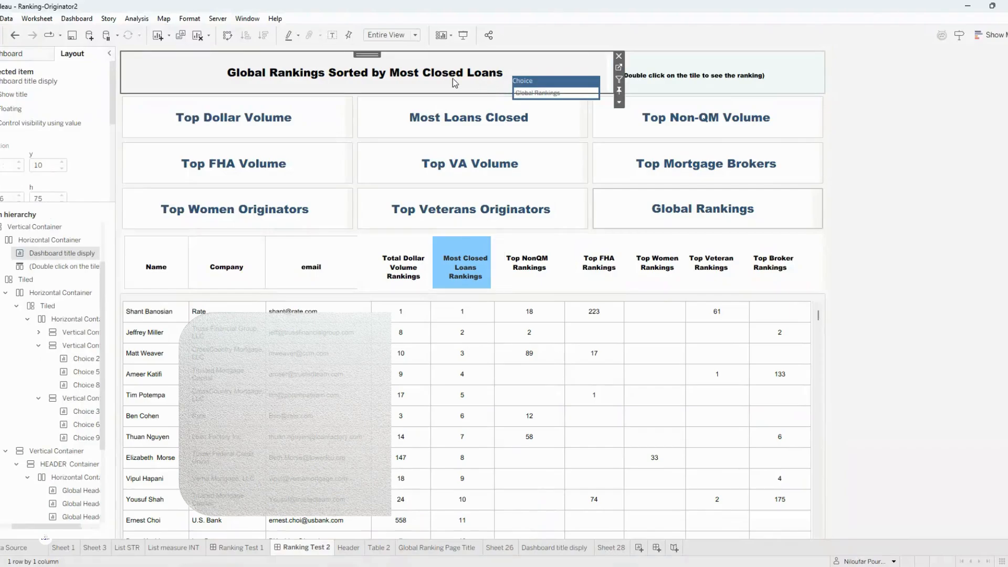
{"action": "left_click", "coordinate": [619, 68]}
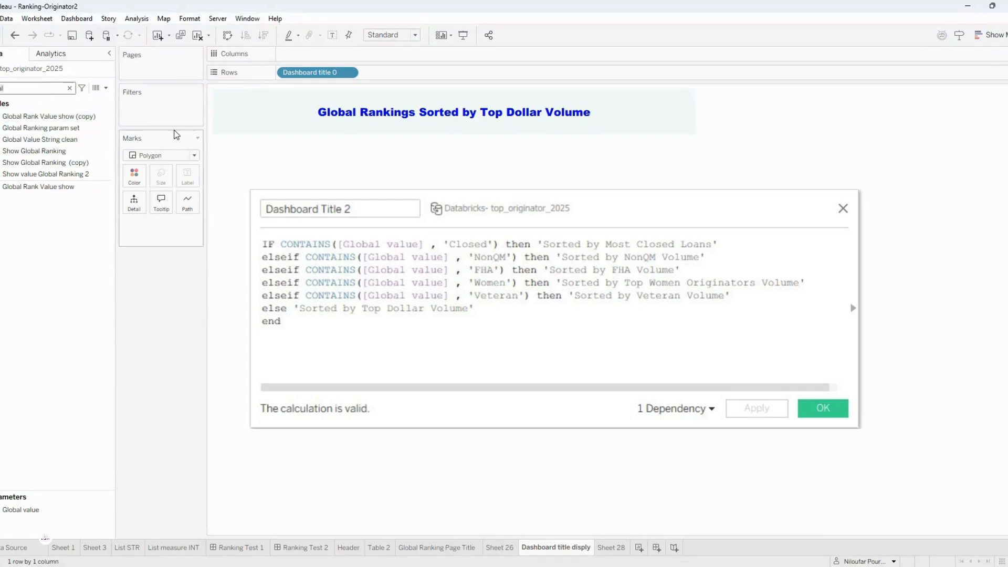
{"action": "type", "text": "title"}
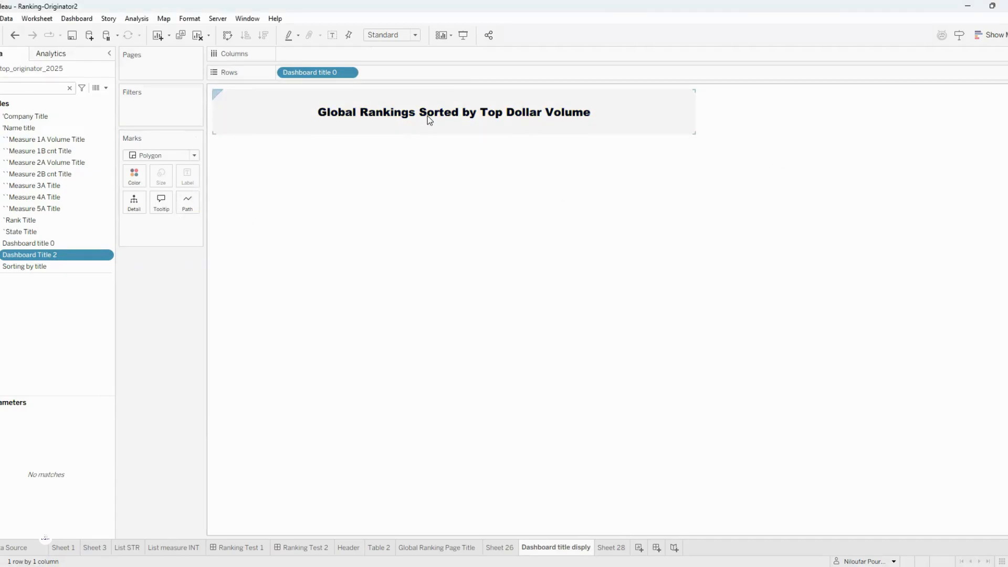
{"action": "left_click", "coordinate": [335, 77]}
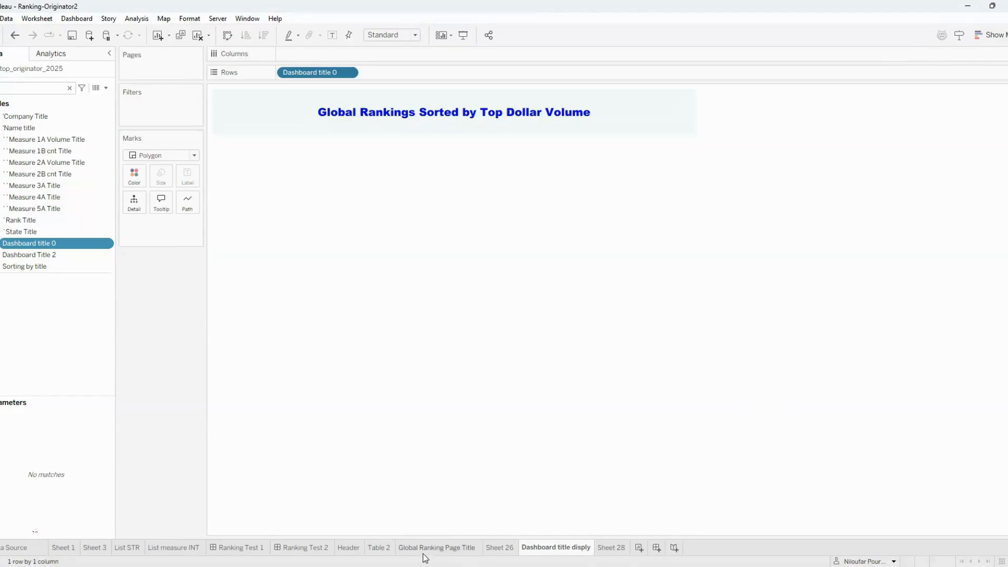
Return to Ranking Test 2, examine the border and font formatting of the dashboard title, and close the formatting pane
{"action": "left_click", "coordinate": [320, 549]}
{"action": "left_click", "coordinate": [869, 333]}
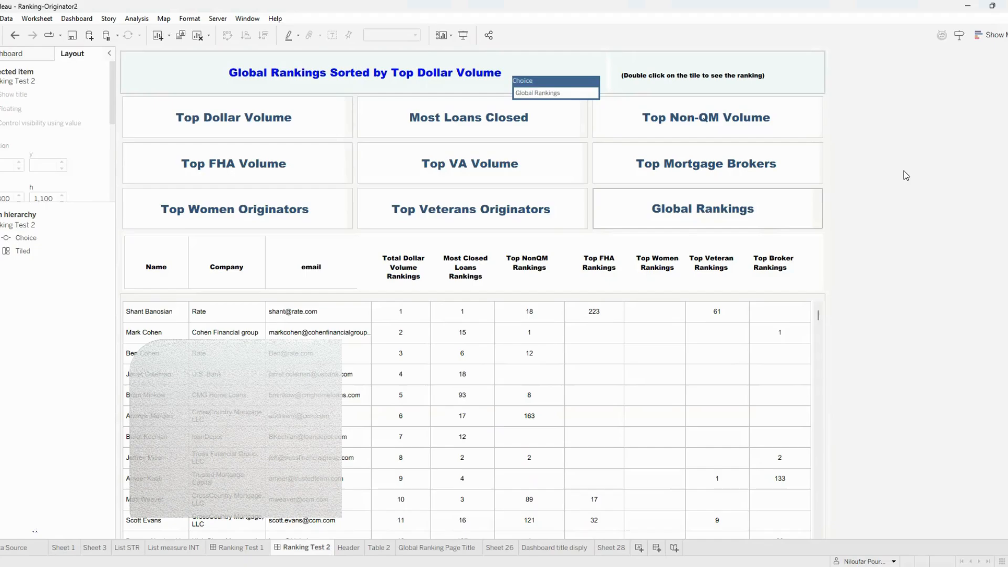
{"action": "left_click", "coordinate": [357, 374]}
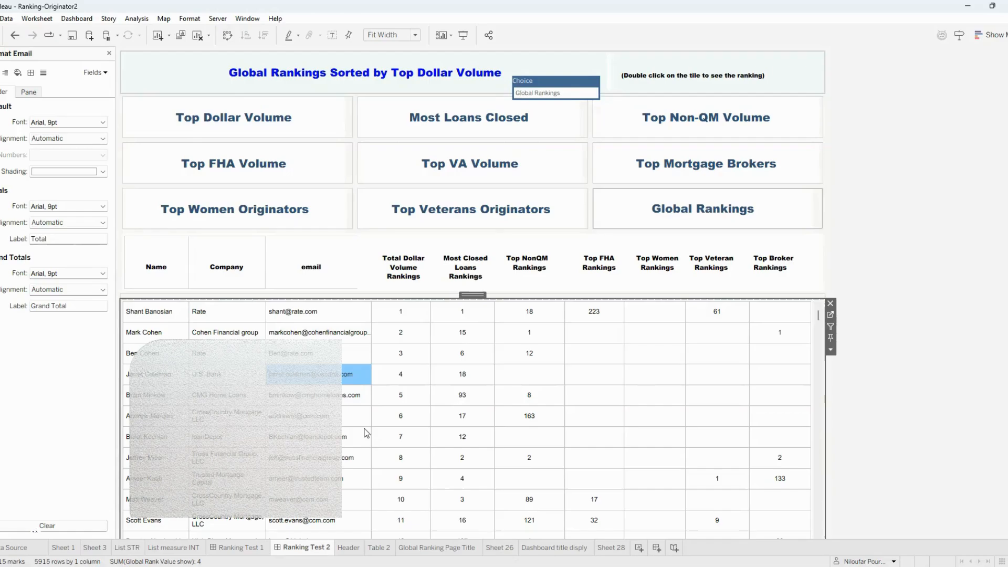
{"action": "left_click", "coordinate": [31, 73]}
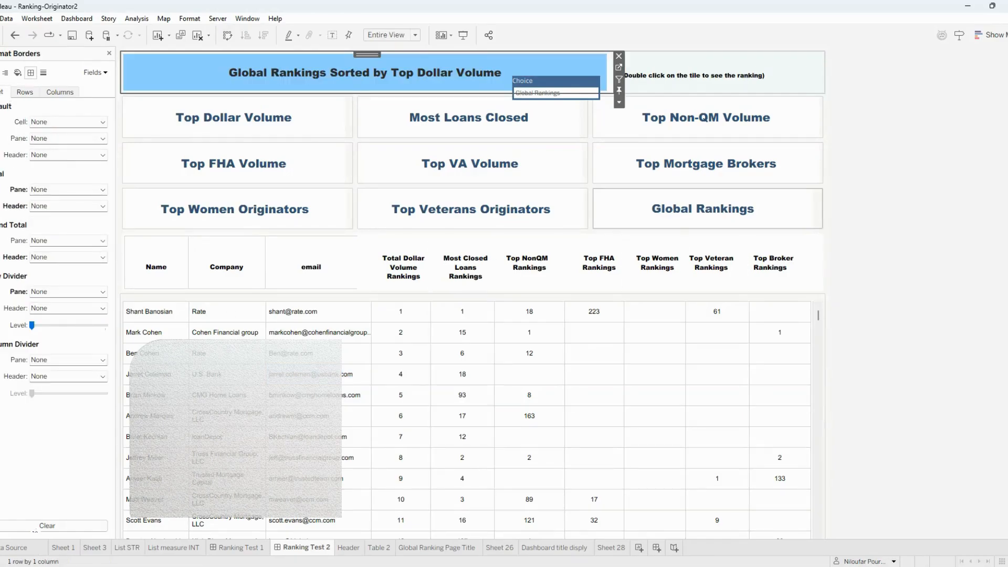
{"action": "left_click", "coordinate": [0, 74]}
{"action": "left_click", "coordinate": [18, 73]}
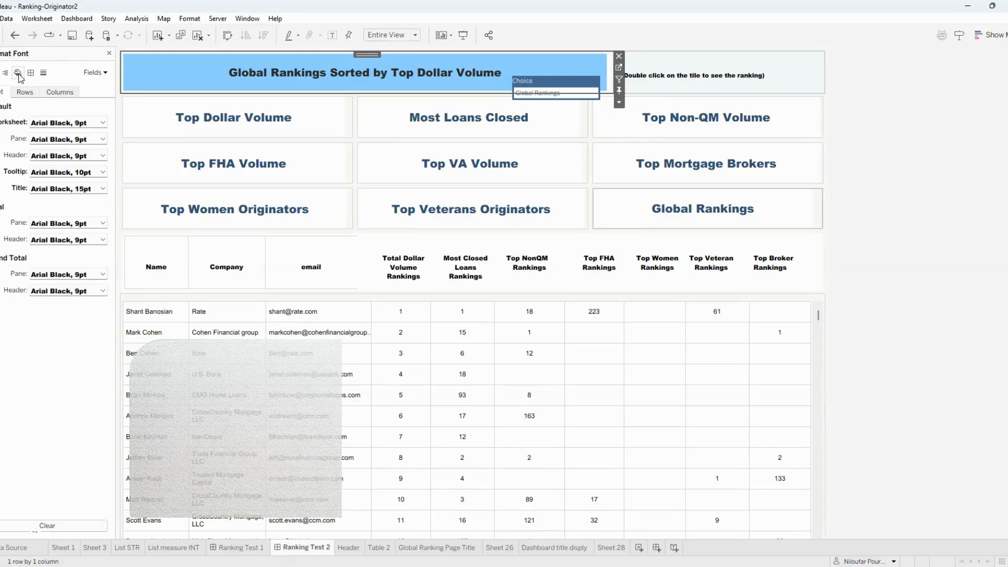
{"action": "left_click", "coordinate": [109, 53]}
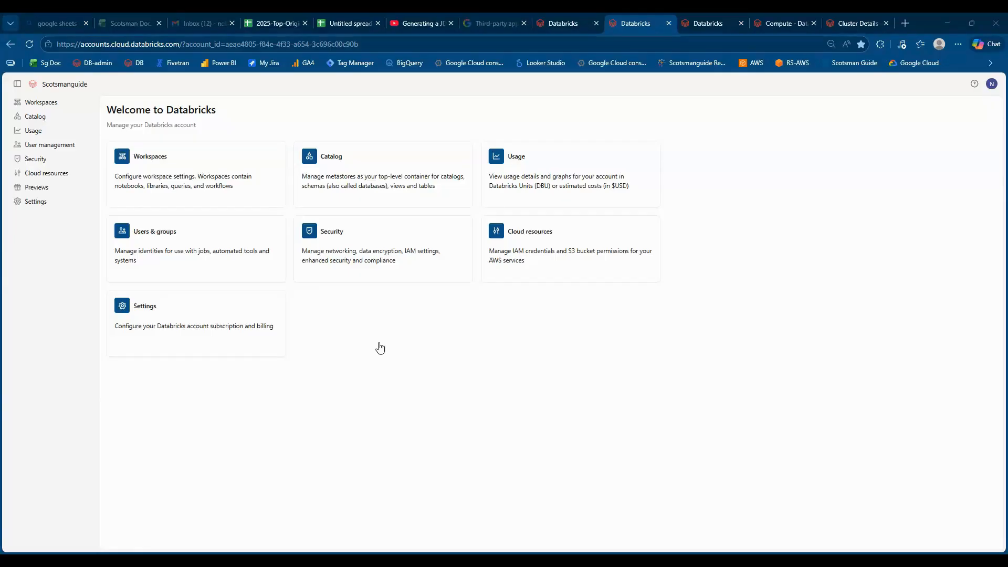
In the Databricks account console, open the SG-AWS workspace and examine its SQL warehouses and compute resources
{"action": "left_click", "coordinate": [175, 164]}
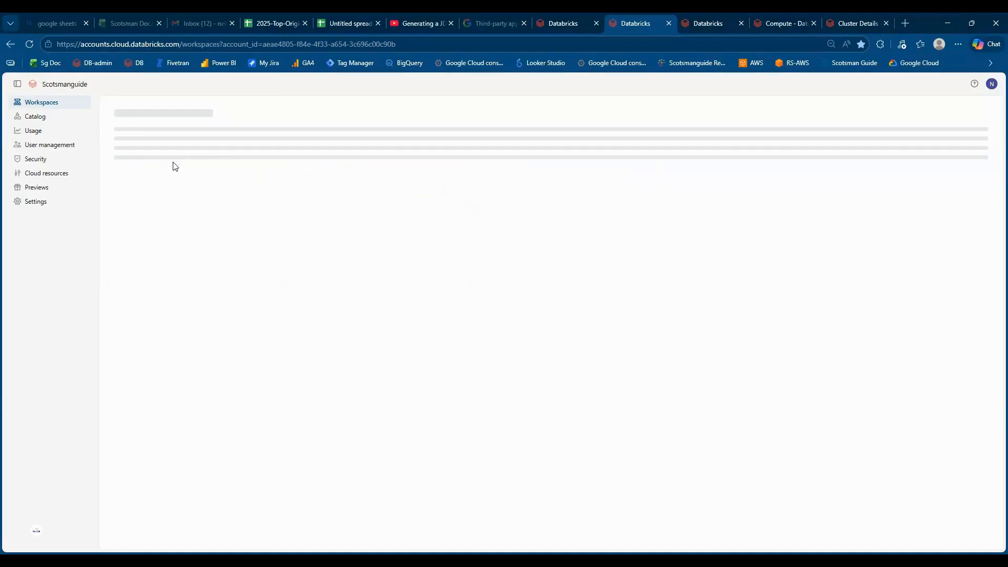
{"action": "left_click", "coordinate": [121, 207]}
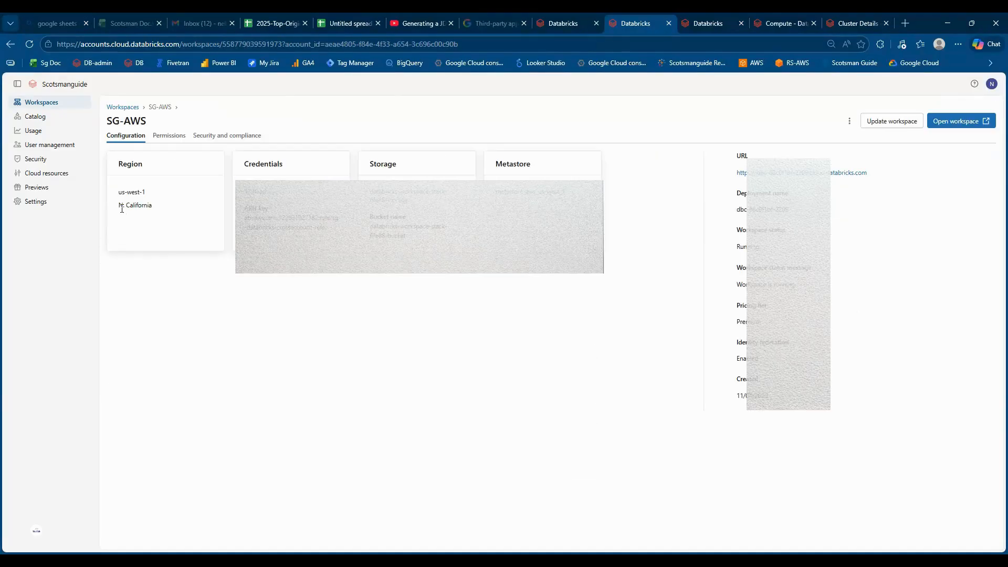
{"action": "left_click", "coordinate": [962, 120]}
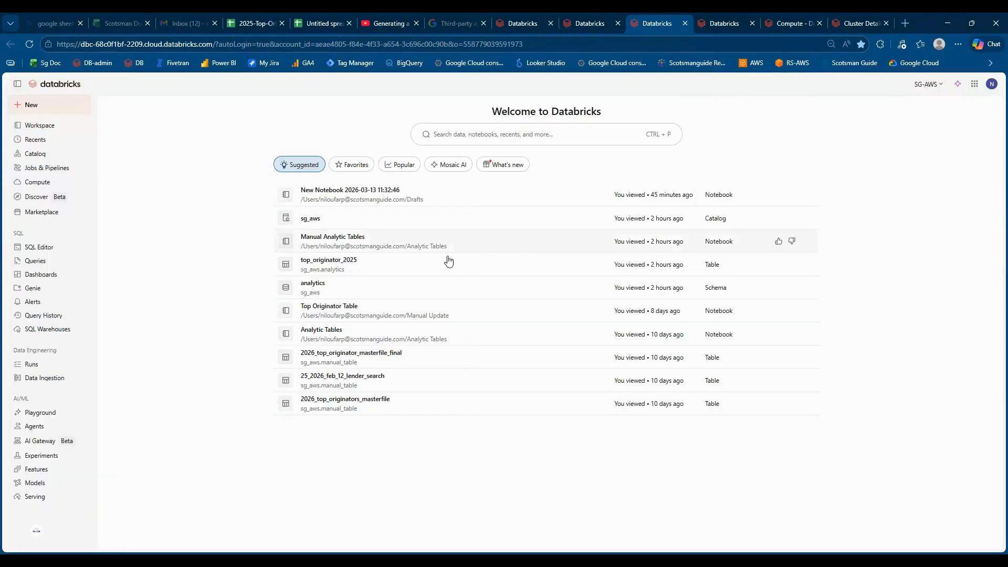
{"action": "left_click", "coordinate": [40, 333]}
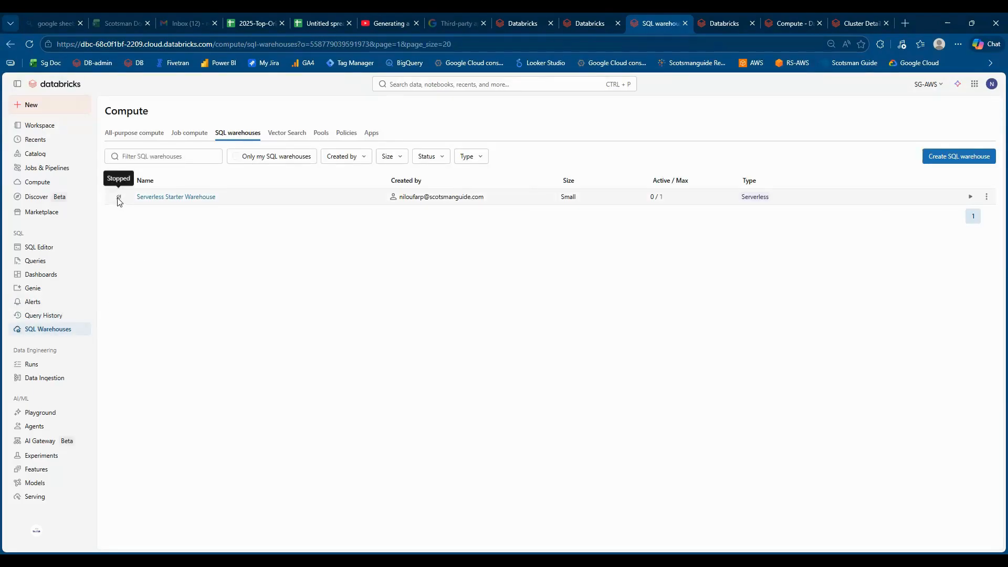
{"action": "left_click", "coordinate": [37, 182]}
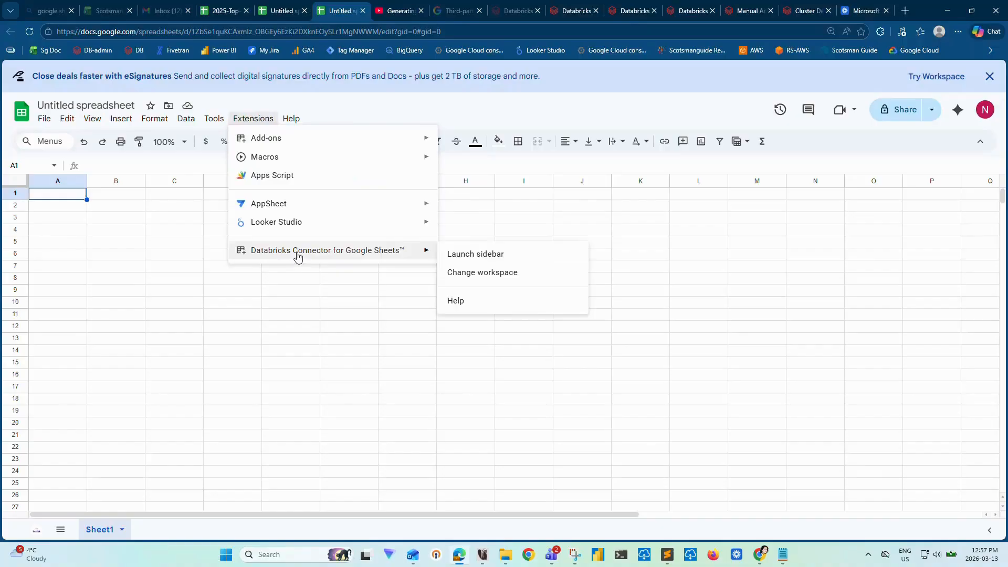
Launch the Databricks Connector sidebar in Google Sheets and choose the sg_aws catalog with the analytics schema
{"action": "left_click", "coordinate": [499, 257]}
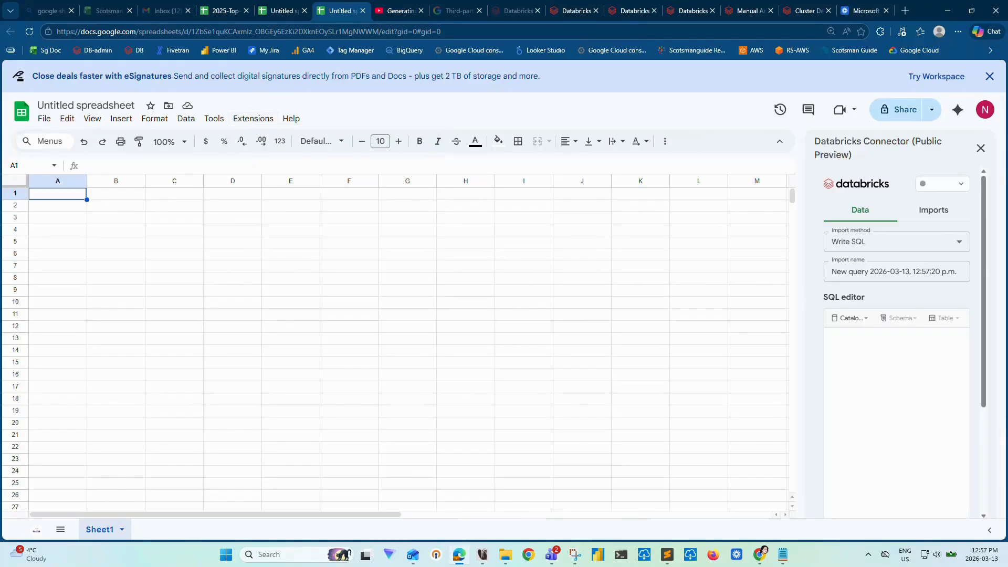
{"action": "left_click", "coordinate": [851, 318]}
{"action": "left_click", "coordinate": [862, 407]}
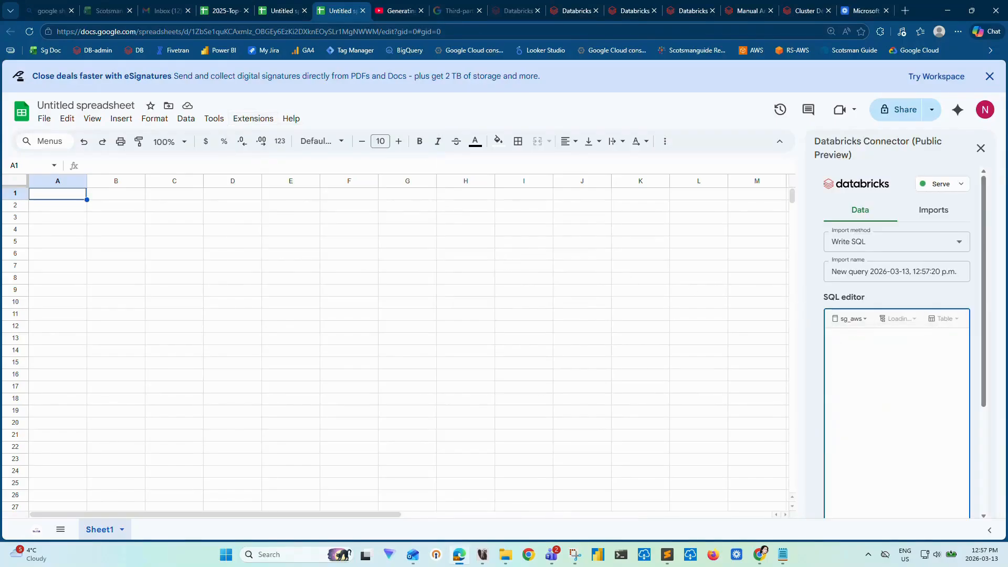
{"action": "left_click", "coordinate": [897, 322]}
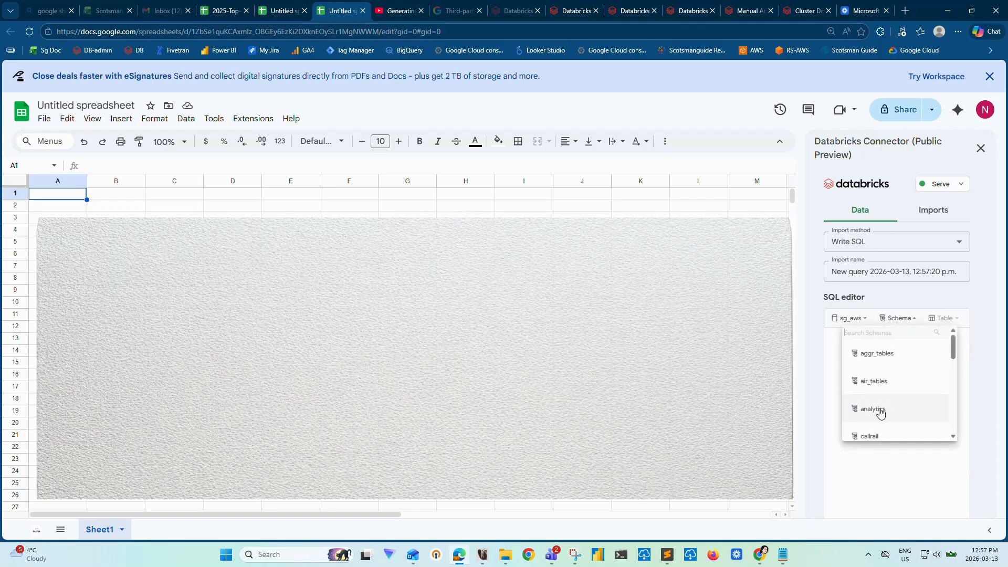
{"action": "left_click", "coordinate": [876, 408]}
Import the sg_aws.analytics.top_originator_2025 rows having non-null ranks with a pasted SQL query, and open the query_Import_1 sheet's name for editing
{"action": "key", "text": "ctrl+v"}
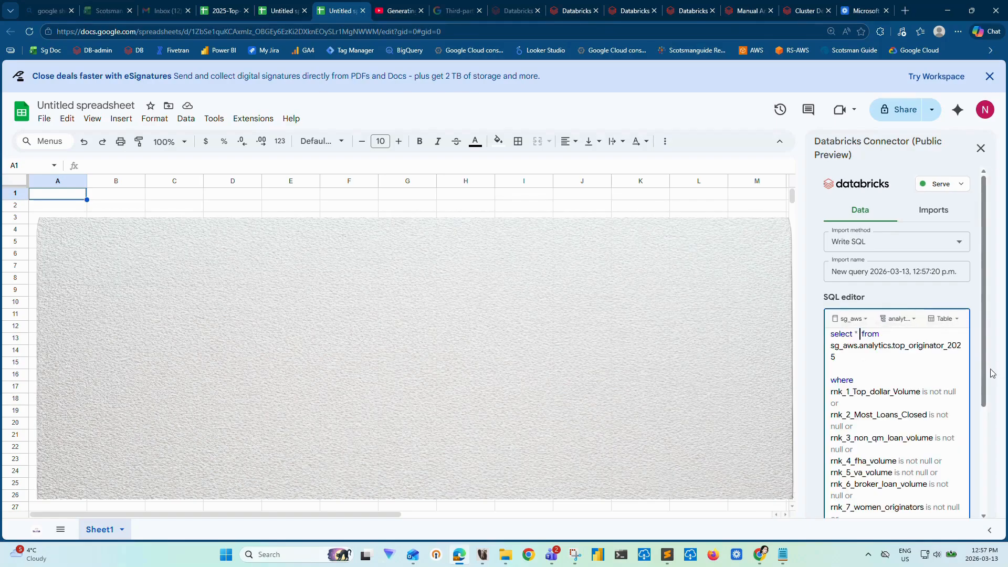
{"action": "scroll", "coordinate": [991, 373], "scroll_direction": "down", "scroll_amount": 3}
{"action": "left_click", "coordinate": [945, 489]}
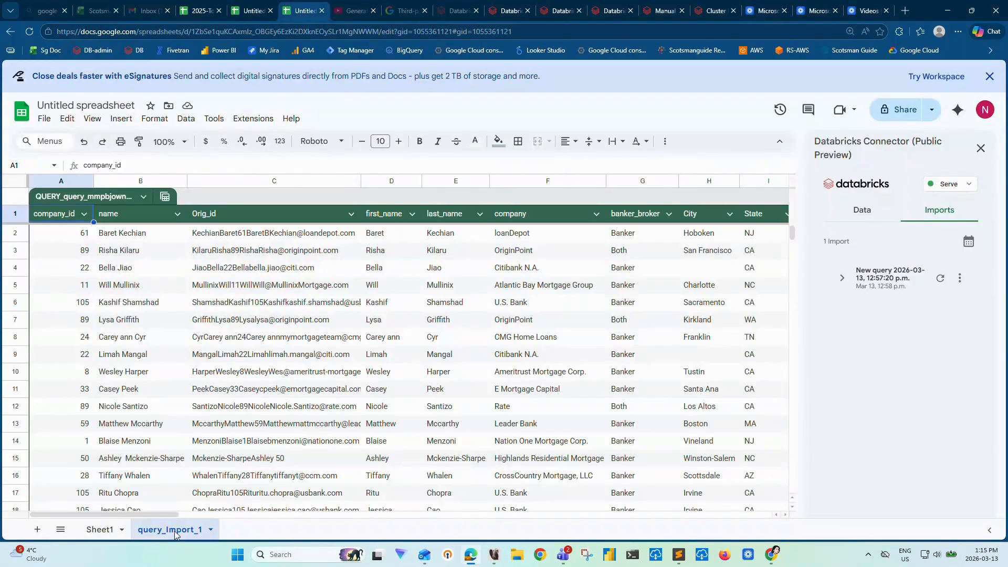
{"action": "right_click", "coordinate": [170, 529]}
{"action": "left_click", "coordinate": [153, 384]}
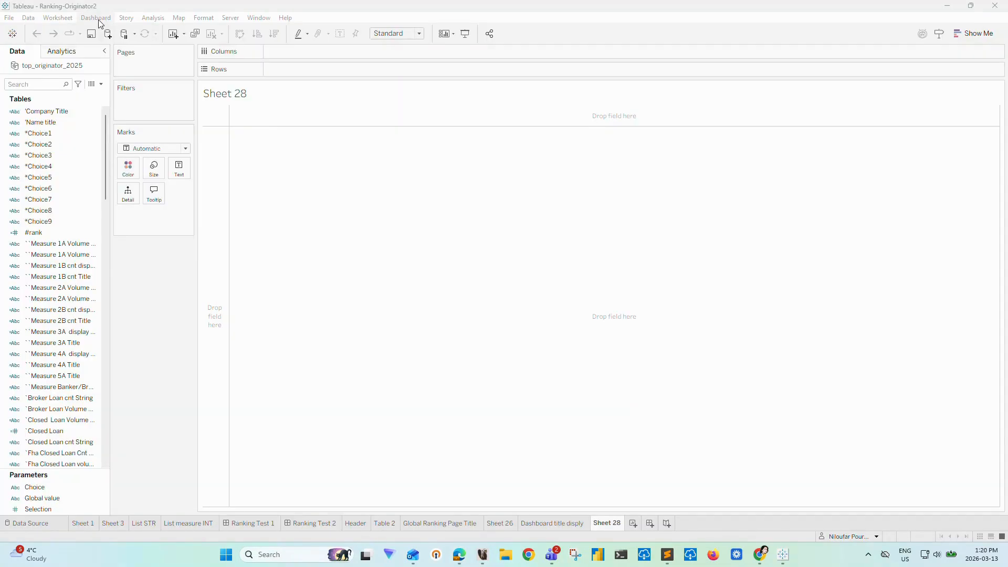
Switch to Tableau, start a new Google Drive data source connection and authorize it with the Google account
{"action": "left_click", "coordinate": [97, 19]}
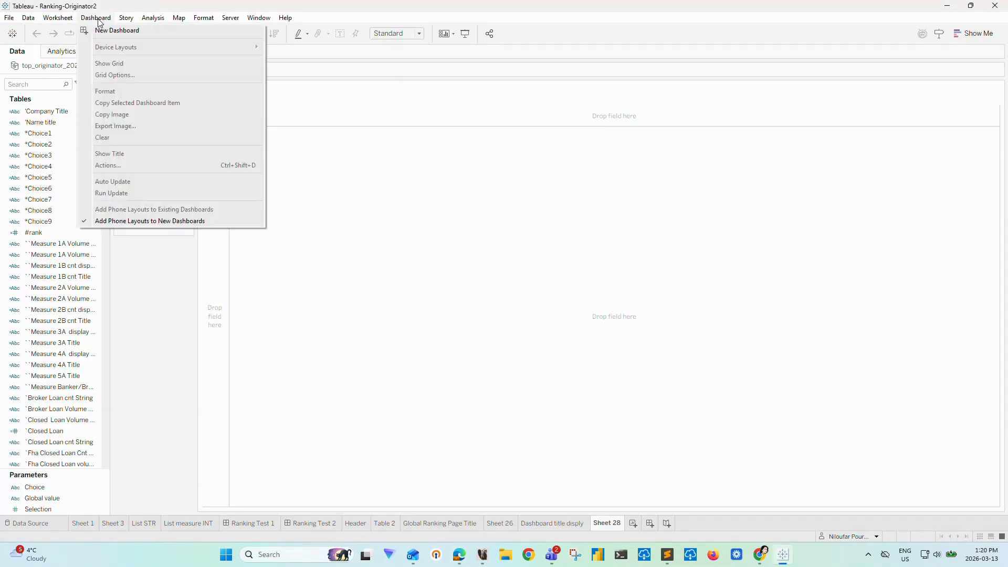
{"action": "left_click", "coordinate": [50, 29]}
{"action": "left_click", "coordinate": [252, 156]}
{"action": "left_click", "coordinate": [973, 13]}
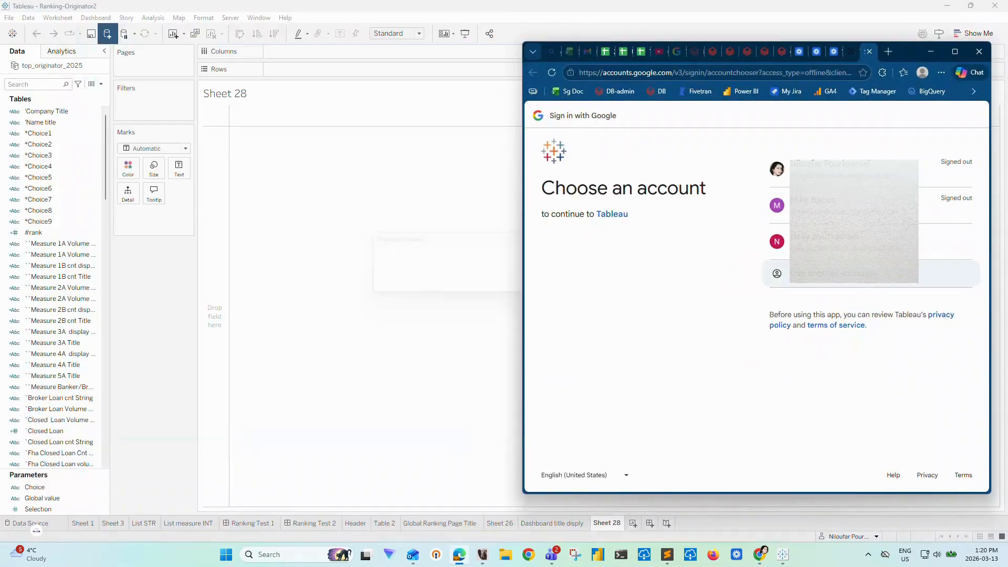
{"action": "left_click", "coordinate": [849, 251]}
{"action": "left_click", "coordinate": [922, 279]}
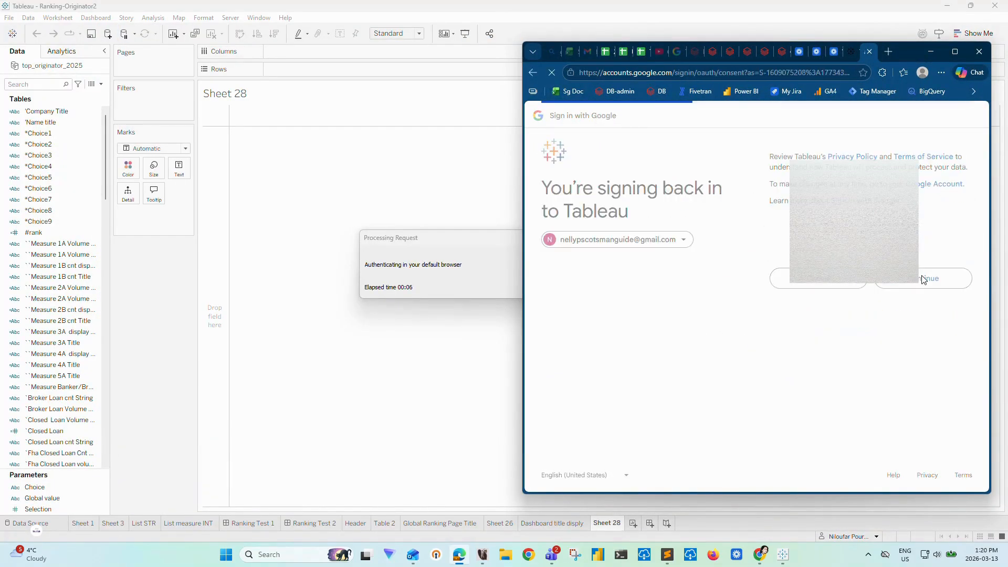
{"action": "left_click", "coordinate": [924, 330]}
Connect to the Top originator-2025 spreadsheet and replace the top_originator_2025 data source with Top-Originator-final-2025 in all worksheets
{"action": "left_click", "coordinate": [470, 326]}
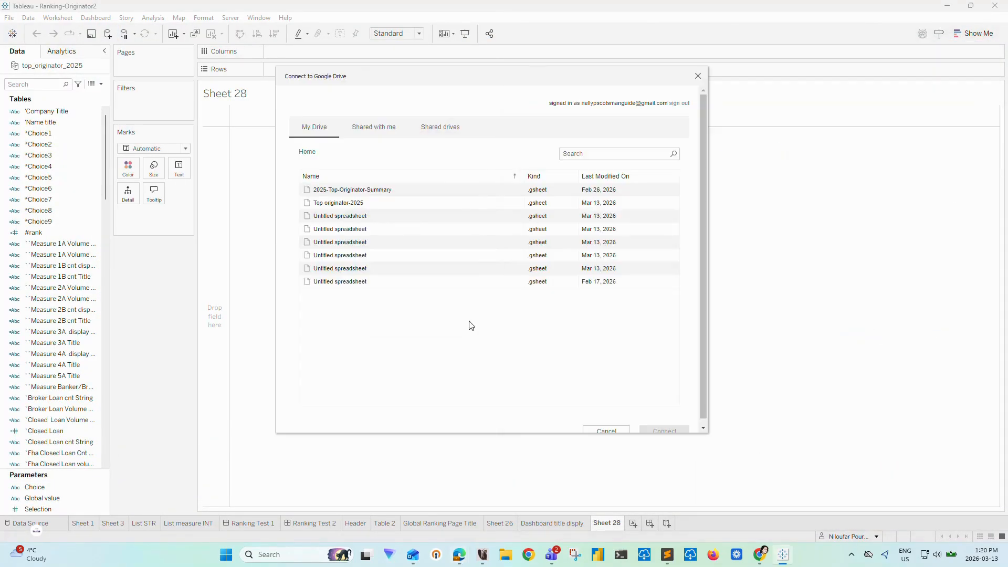
{"action": "left_click", "coordinate": [344, 204]}
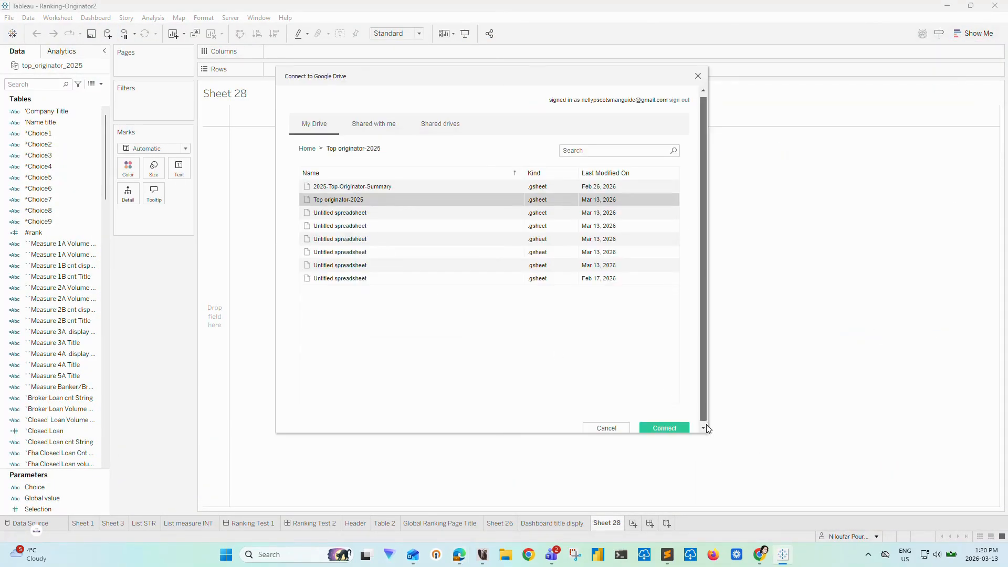
{"action": "left_click", "coordinate": [664, 430]}
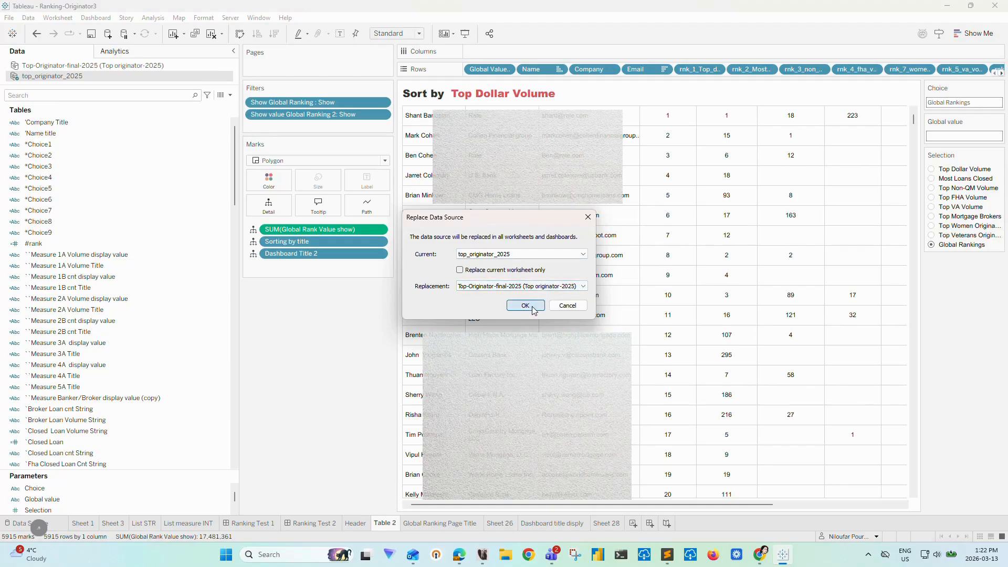
{"action": "left_click", "coordinate": [525, 305]}
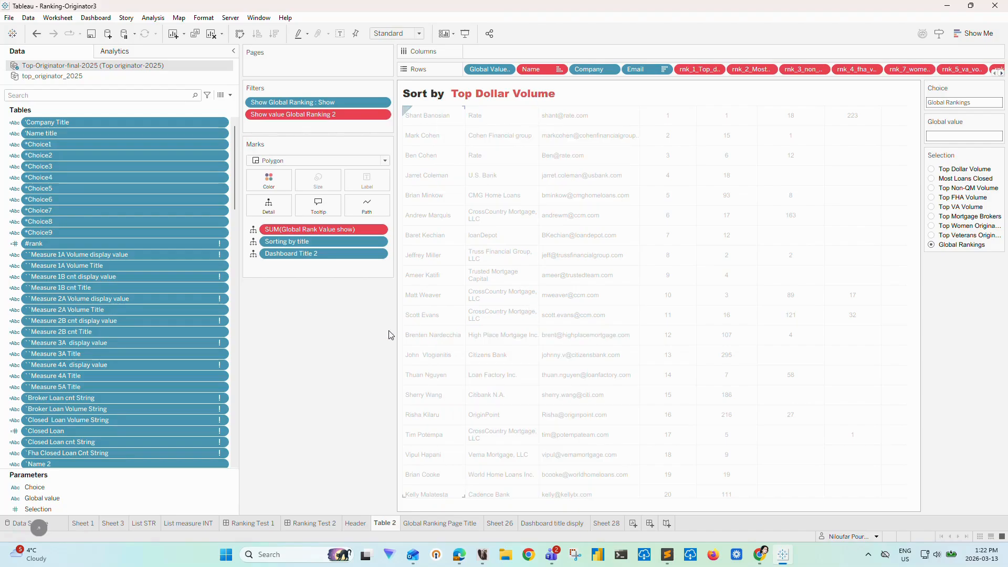
Repair the rnk_5_va_volume String calculation by changing both of its field references to [rnk_5_va_volume]
{"action": "scroll", "coordinate": [238, 258], "scroll_direction": "down", "scroll_amount": 7}
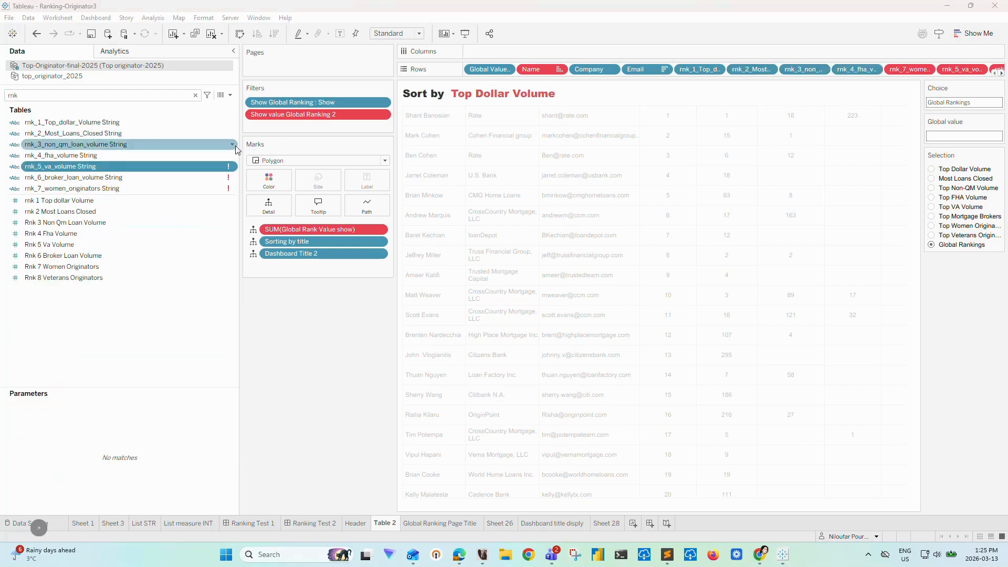
{"action": "left_click", "coordinate": [232, 166]}
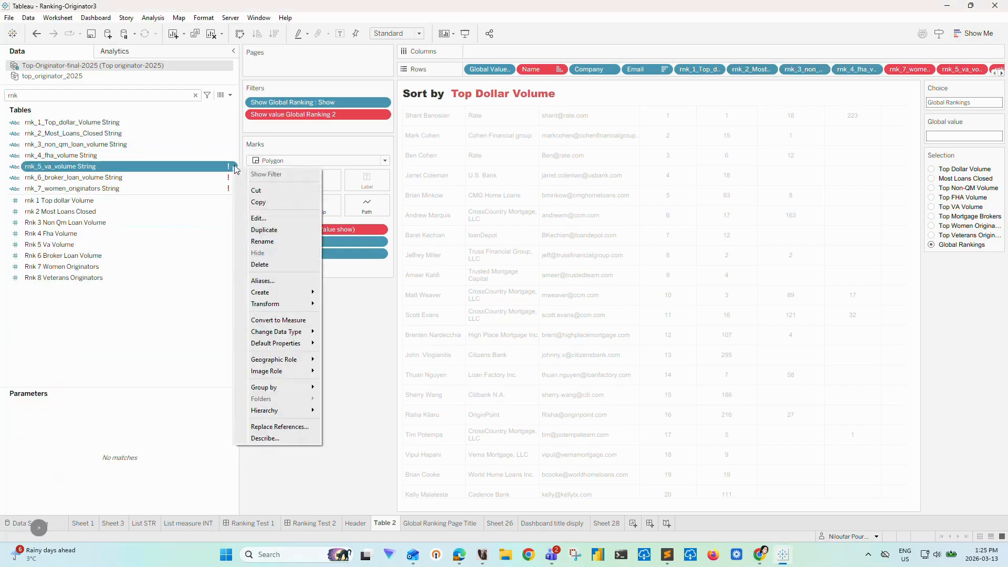
{"action": "left_click", "coordinate": [263, 231]}
{"action": "left_click", "coordinate": [437, 167]}
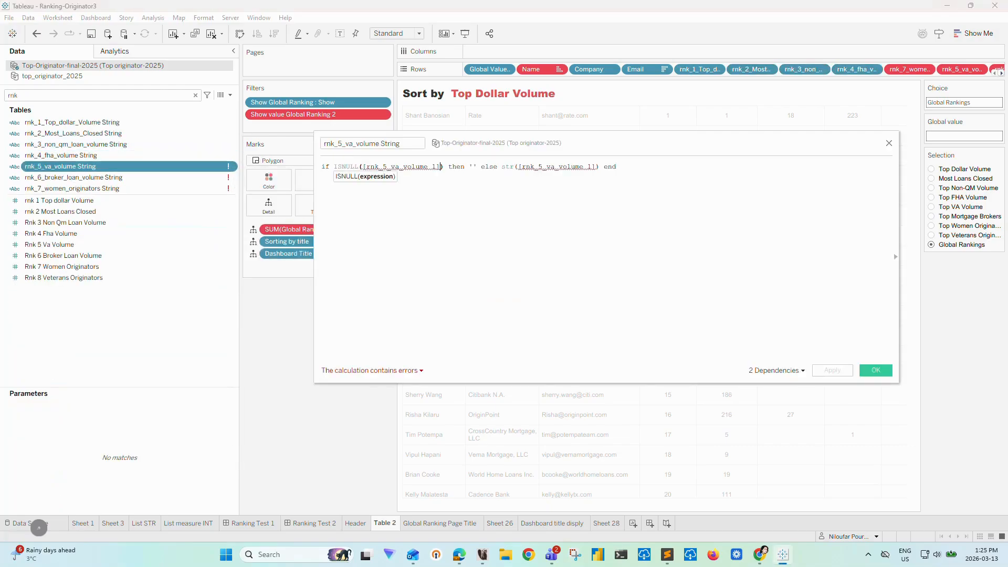
{"action": "key", "text": "BackSpace"}
{"action": "key", "text": "BackSpace"}
{"action": "left_click", "coordinate": [583, 167]}
{"action": "key", "text": "BackSpace"}
{"action": "key", "text": "BackSpace"}
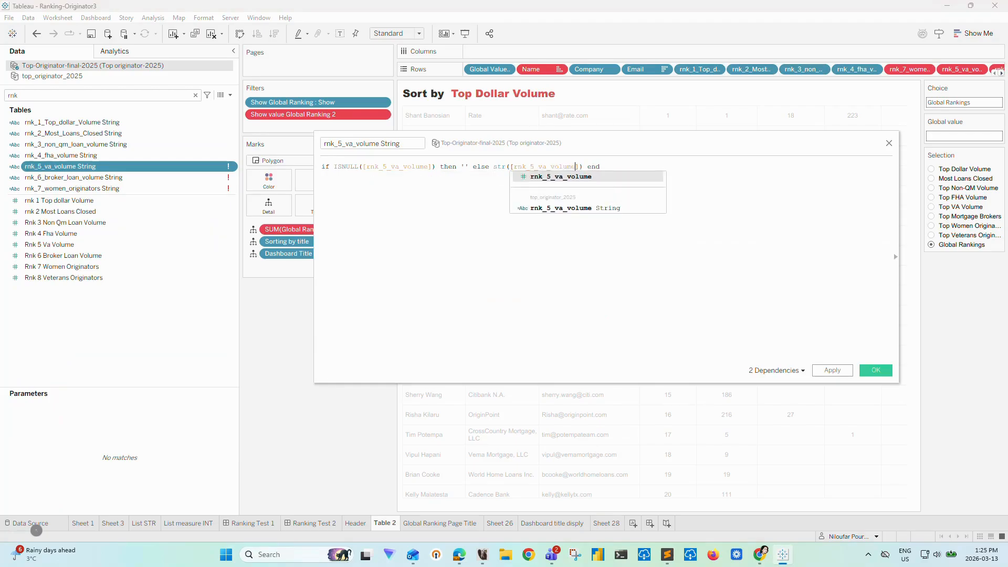
{"action": "left_click", "coordinate": [875, 370]}
Repair the rnk_6_broker_loan_volume String calculation so both field references use [Rnk 6 Broker Loan Volume], and apply it
{"action": "left_click", "coordinate": [232, 177]}
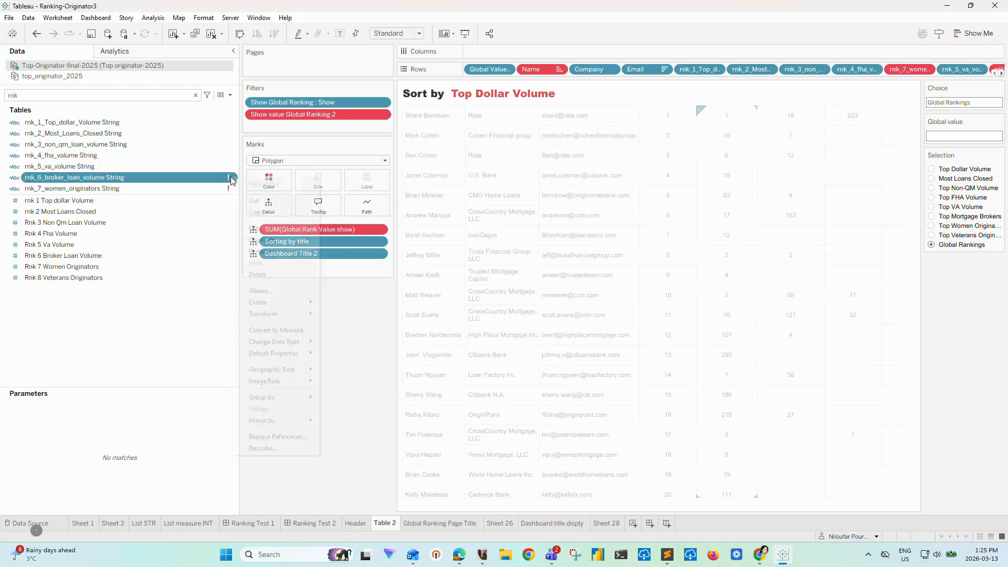
{"action": "left_click", "coordinate": [263, 231]}
{"action": "key", "text": "BackSpace"}
{"action": "key", "text": "BackSpace"}
{"action": "left_click", "coordinate": [667, 166]}
{"action": "key", "text": "BackSpace"}
{"action": "key", "text": "BackSpace"}
{"action": "left_click", "coordinate": [821, 371]}
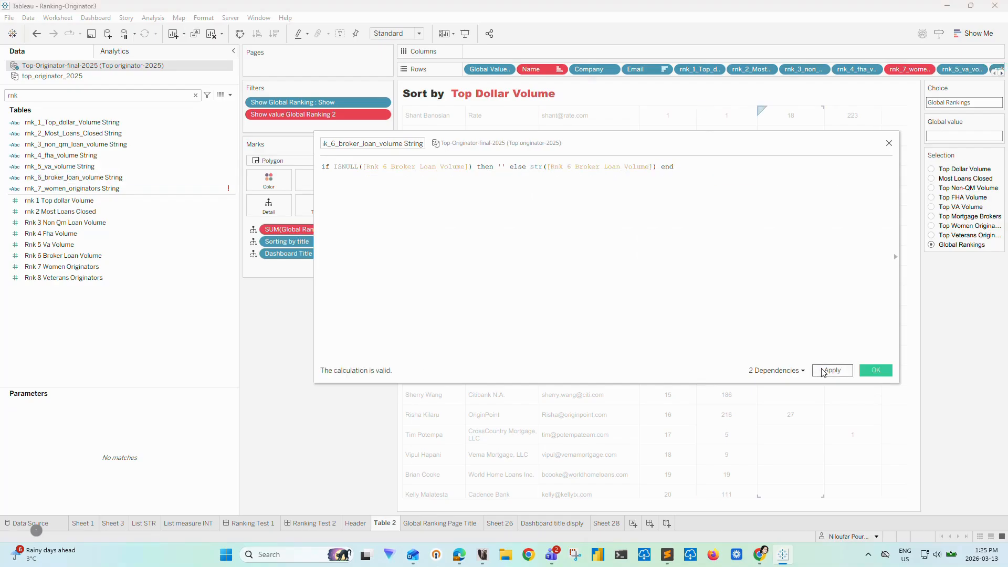
{"action": "left_click", "coordinate": [875, 370]}
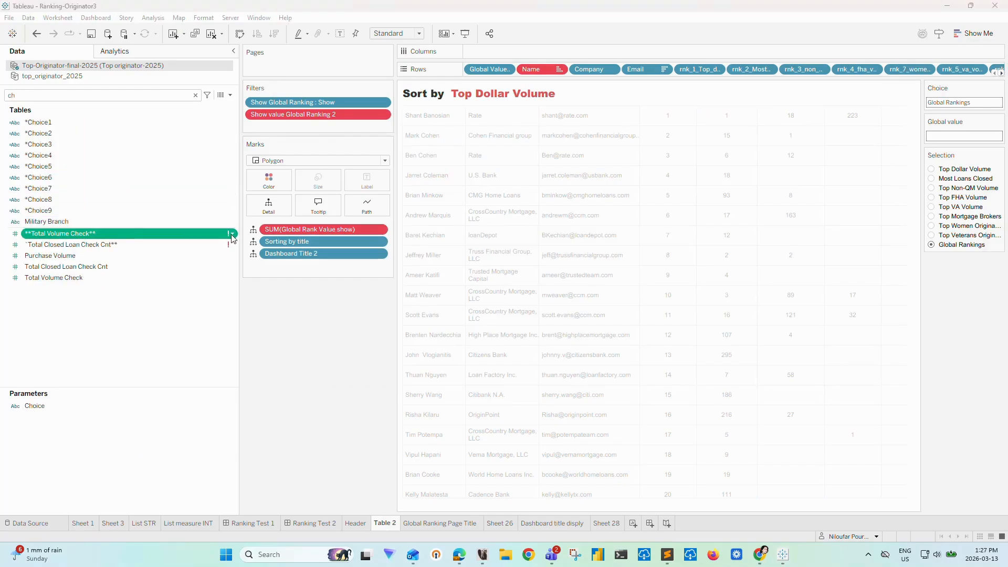
{"action": "left_click", "coordinate": [232, 237]}
{"action": "left_click", "coordinate": [258, 269]}
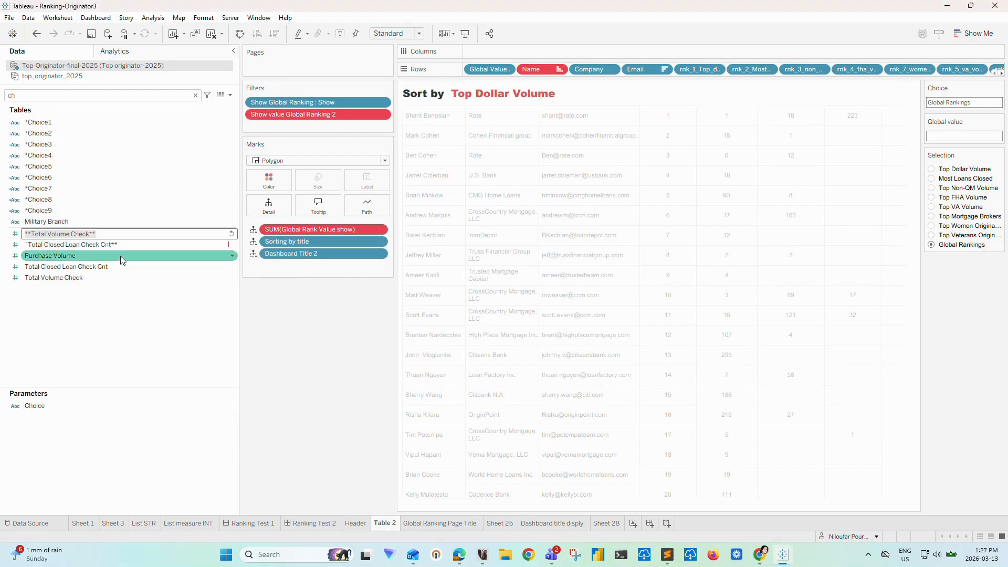
{"action": "left_click_drag", "start_coordinate": [96, 234], "coordinate": [24, 234]}
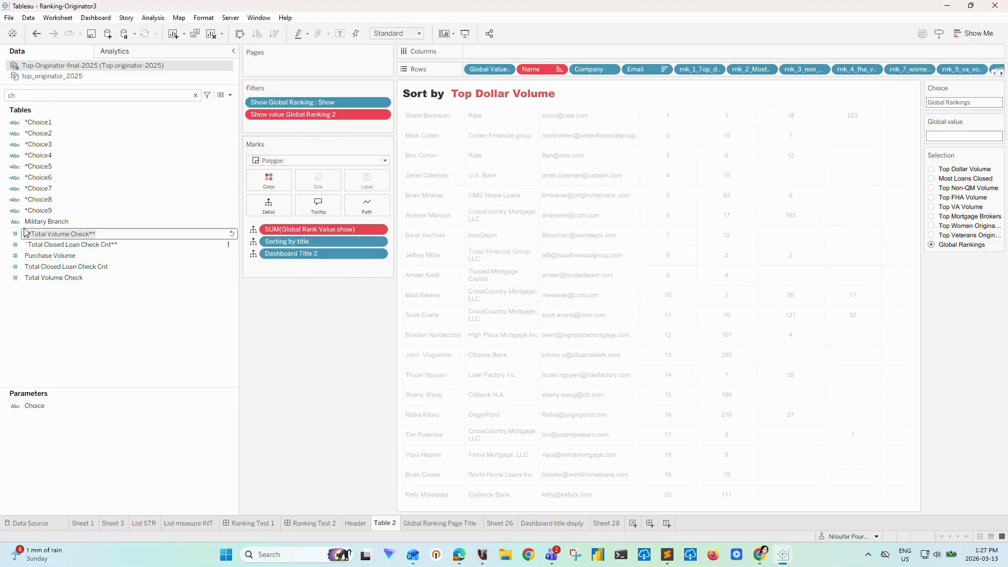
{"action": "key", "text": "Return"}
Replace all references to the broken **Total Volume Check** field with the Total Volume Check field
{"action": "left_click", "coordinate": [229, 233]}
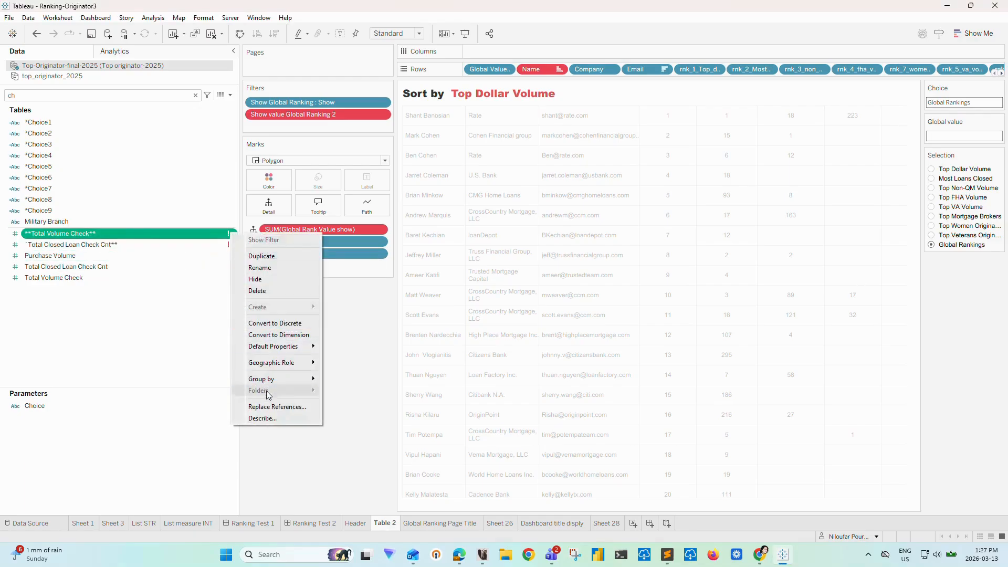
{"action": "left_click", "coordinate": [273, 407]}
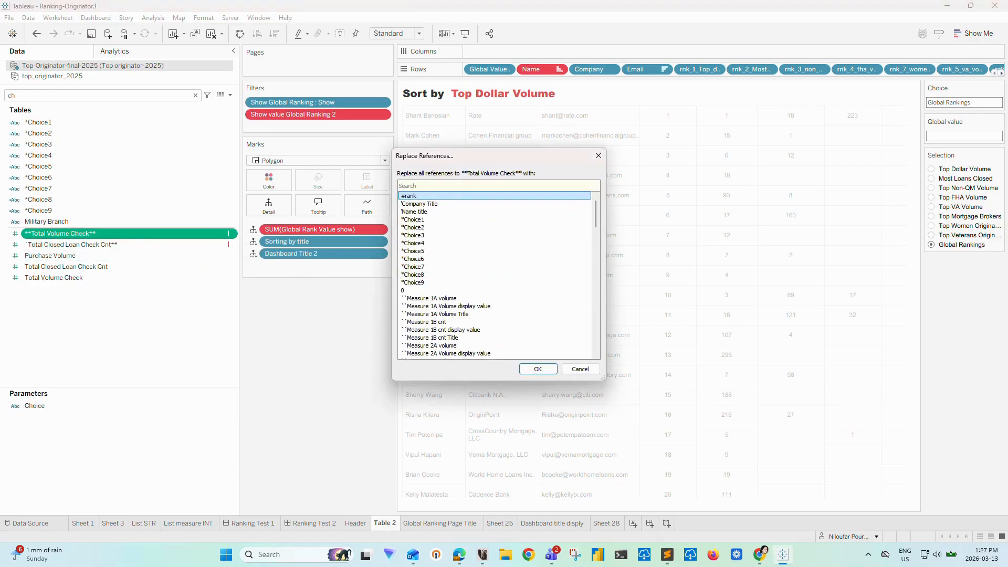
{"action": "type", "text": "volume c"}
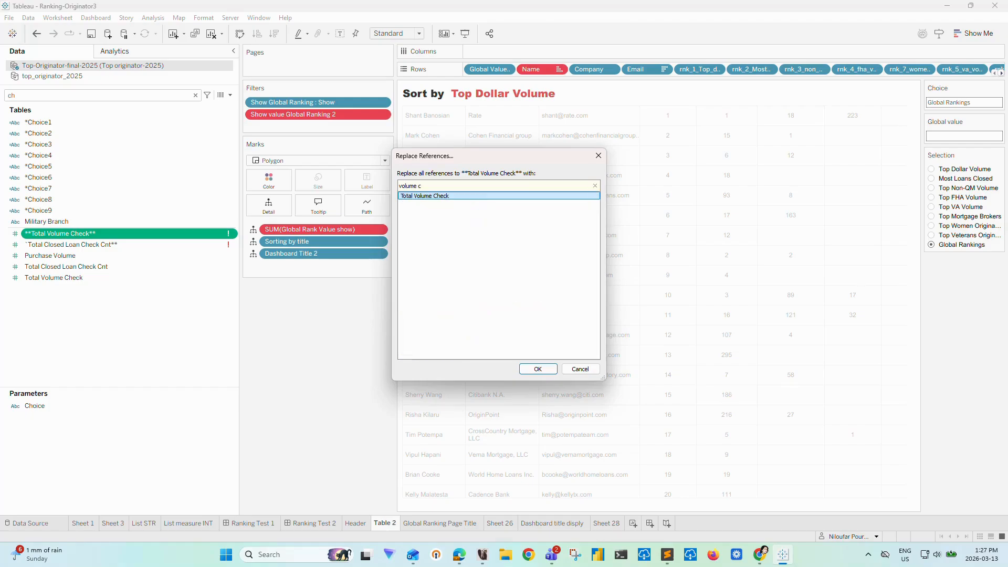
{"action": "left_click", "coordinate": [497, 196]}
{"action": "left_click", "coordinate": [536, 368]}
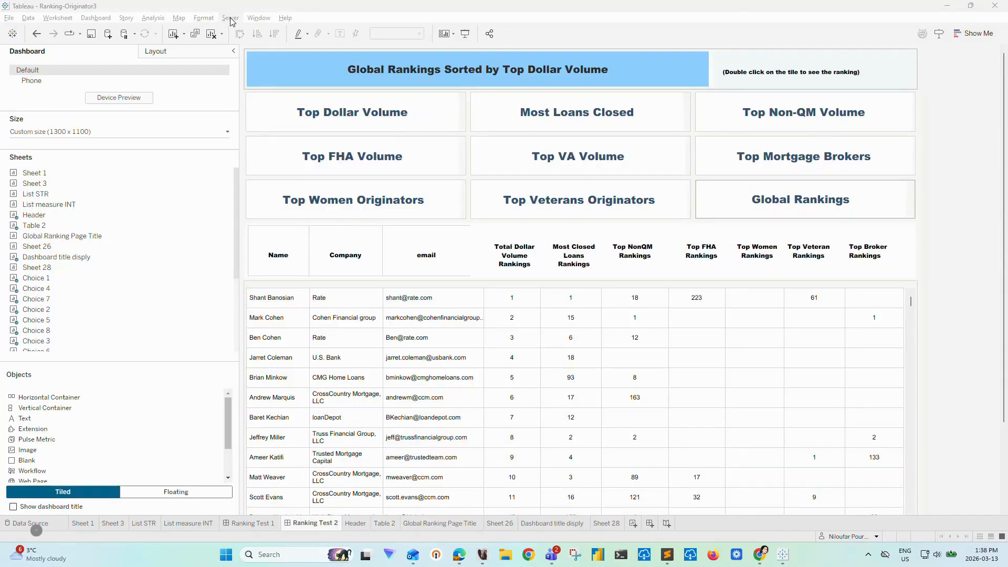
Save the workbook to Tableau Public, signing in with Salesforce, and maximize the browser window showing the published dashboard
{"action": "left_click", "coordinate": [230, 18]}
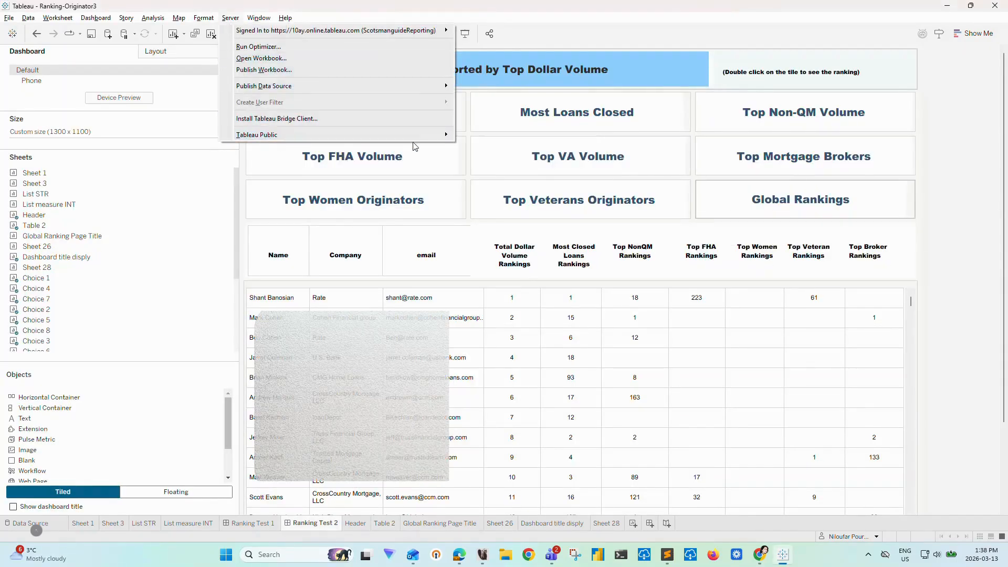
{"action": "mouse_move", "coordinate": [410, 135]}
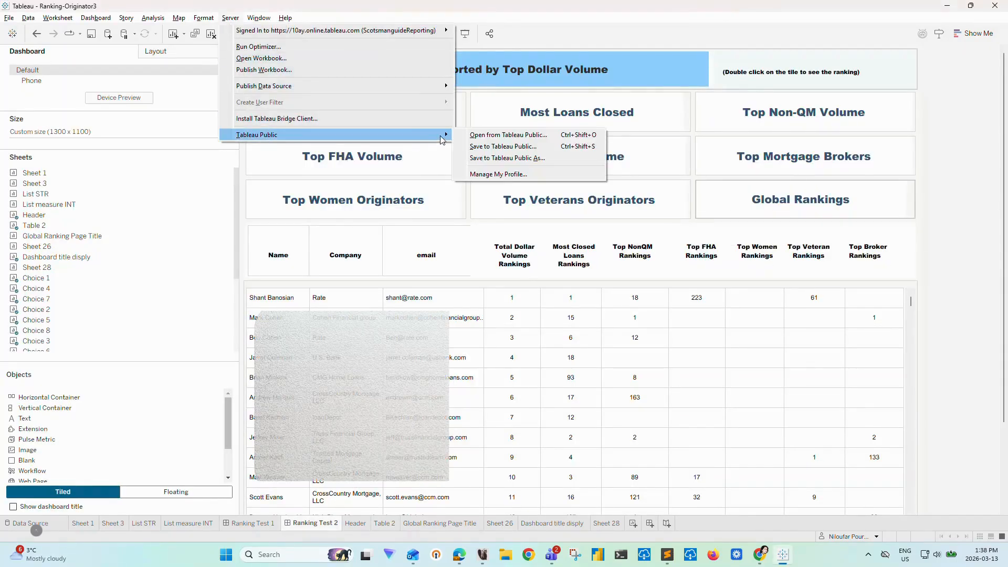
{"action": "left_click", "coordinate": [526, 148]}
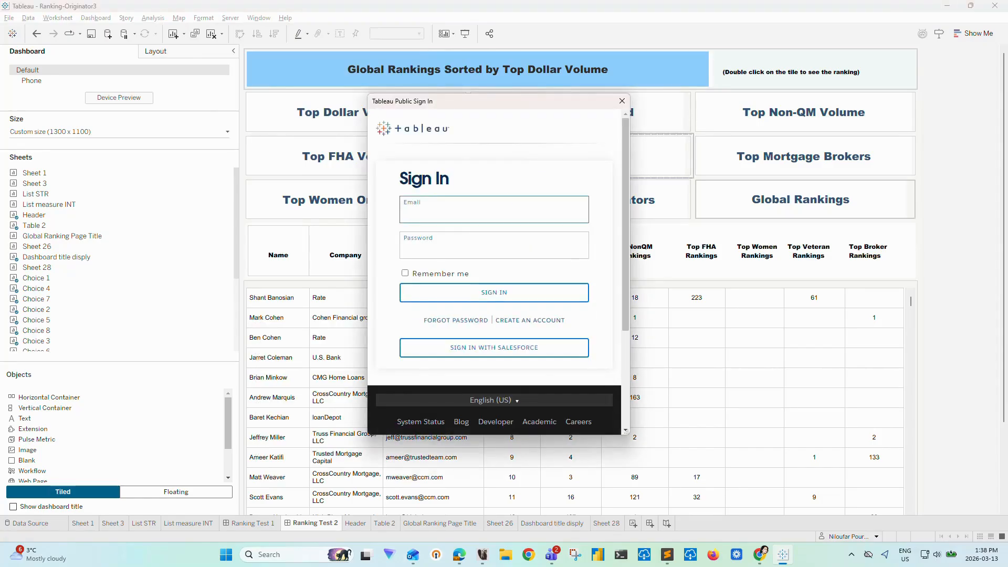
{"action": "left_click", "coordinate": [567, 340]}
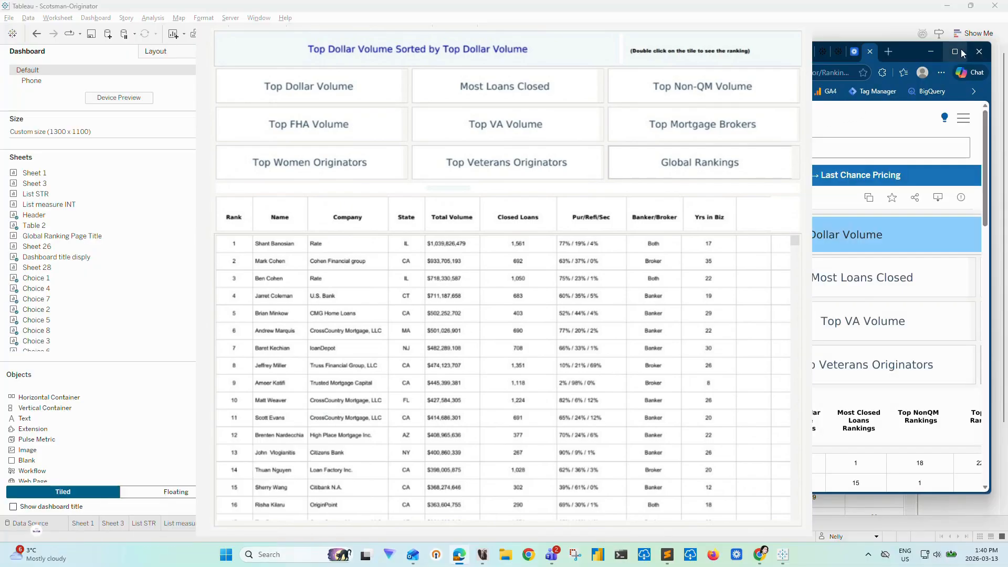
{"action": "left_click", "coordinate": [955, 52]}
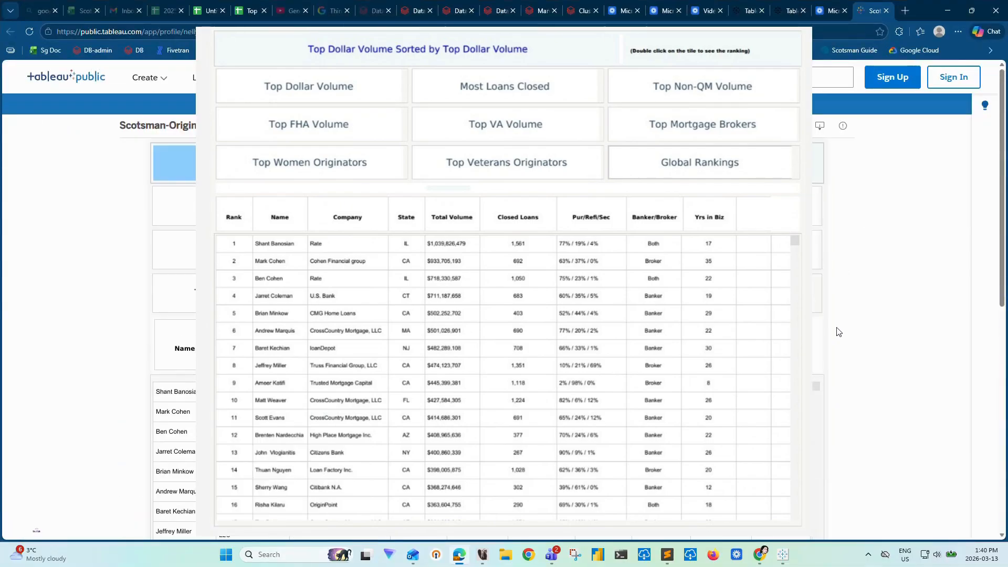